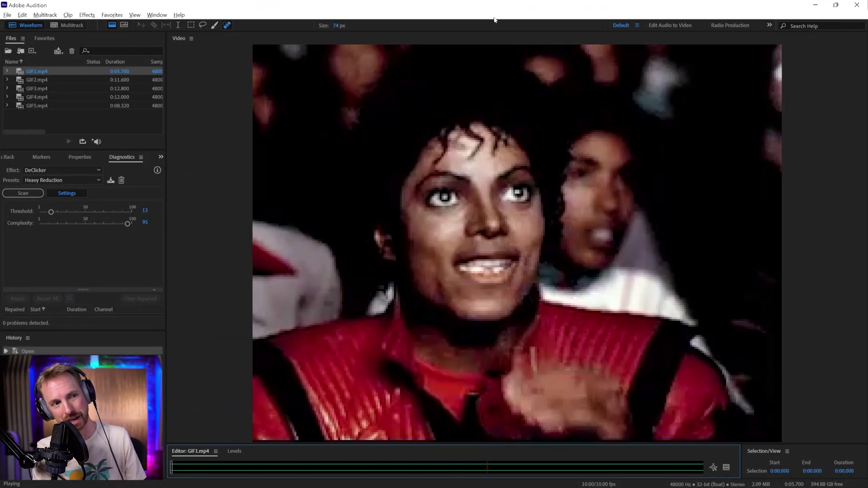
# Stop the GIF1.mp4 preview once it has played through.
pyautogui.press('space')
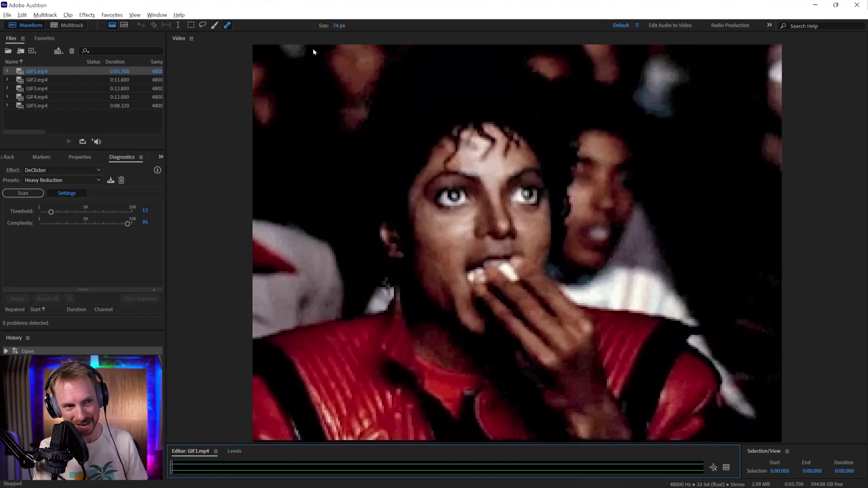
# Open GIF2.mp4 and GIF3.mp4 in turn and play each preview through.
pyautogui.doubleClick(60, 79)
pyautogui.press('space')
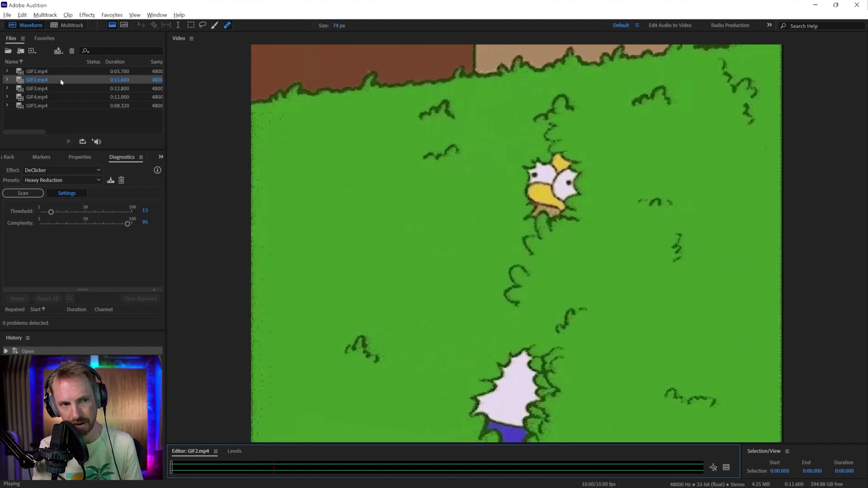
pyautogui.press('space')
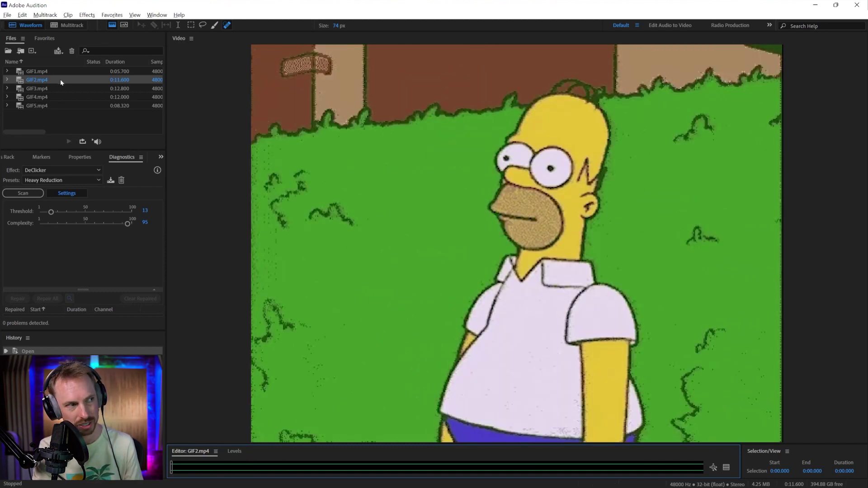
pyautogui.doubleClick(52, 89)
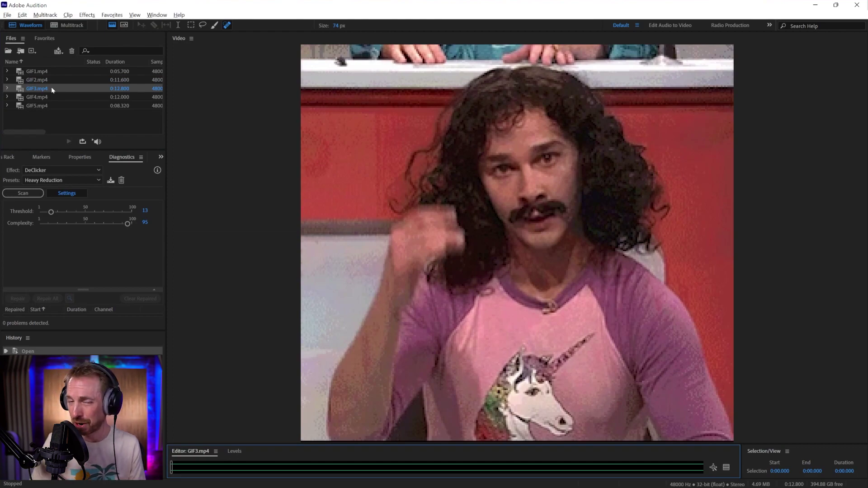
pyautogui.press('space')
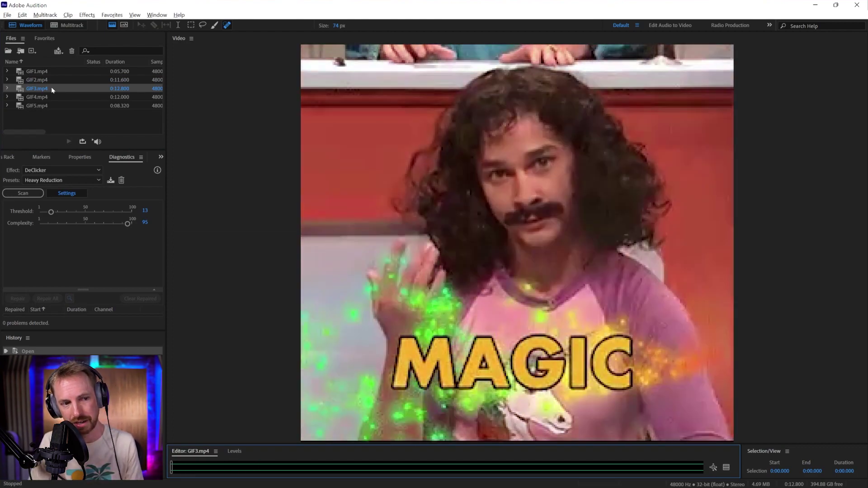
pyautogui.press('space')
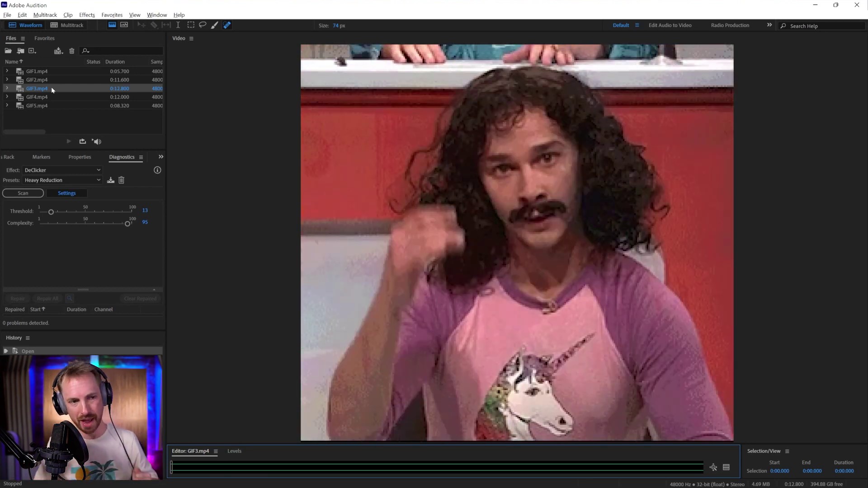
# Preview GIF4.mp4, then open GIF5.mp4 and play it through twice.
pyautogui.doubleClick(46, 97)
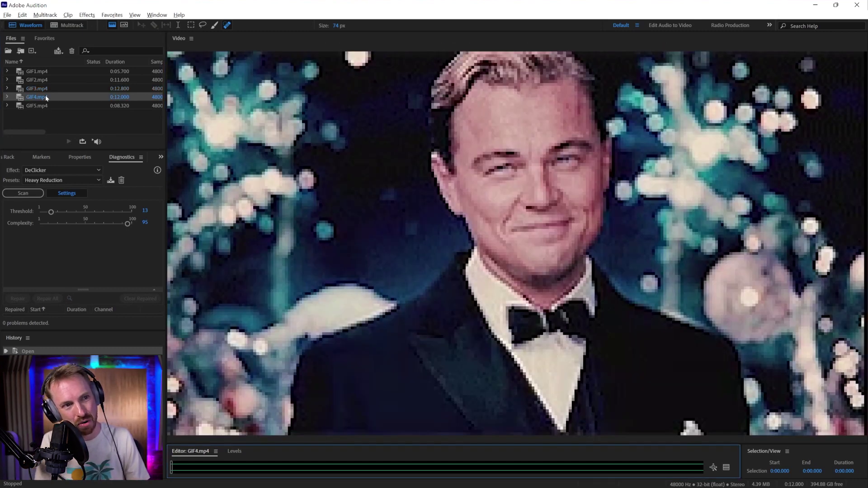
pyautogui.press('space')
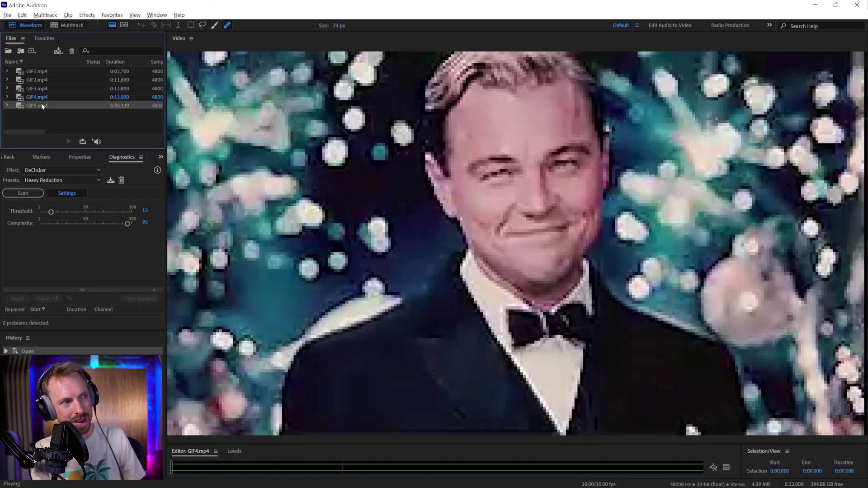
pyautogui.doubleClick(41, 105)
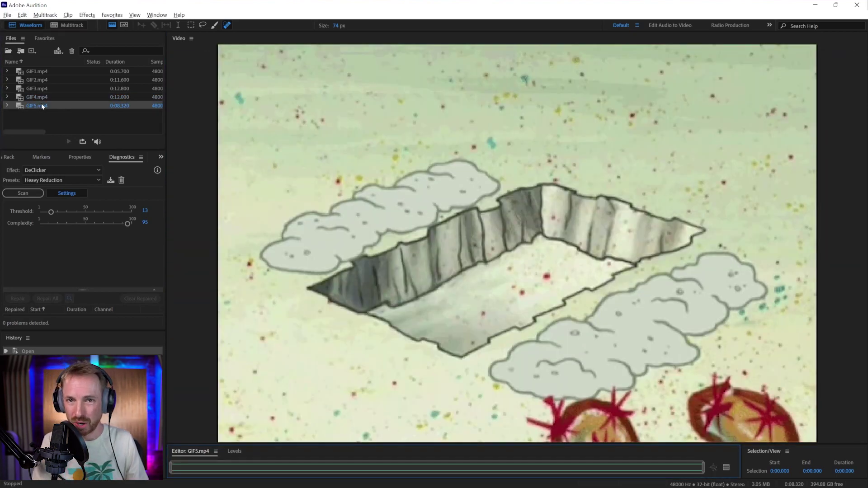
pyautogui.press('space')
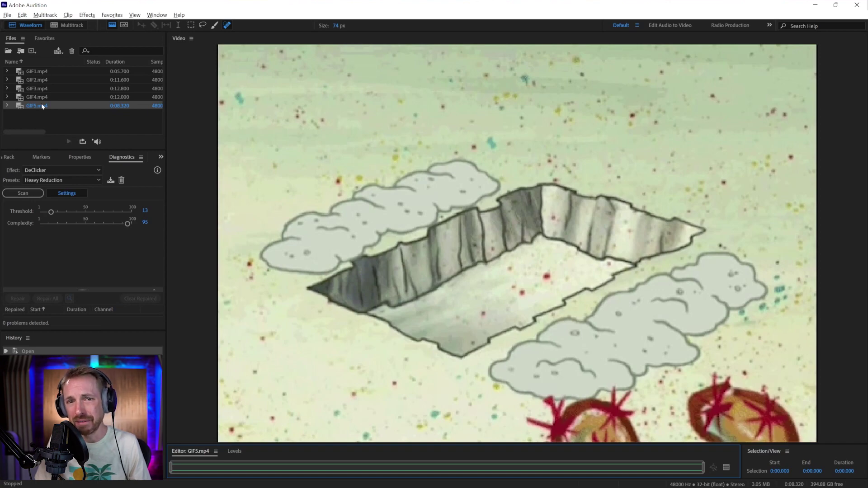
pyautogui.press('space')
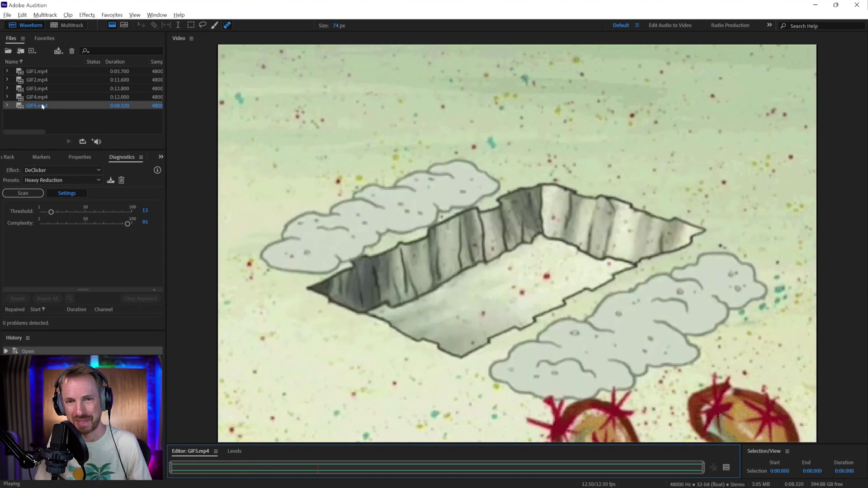
pyautogui.press('space')
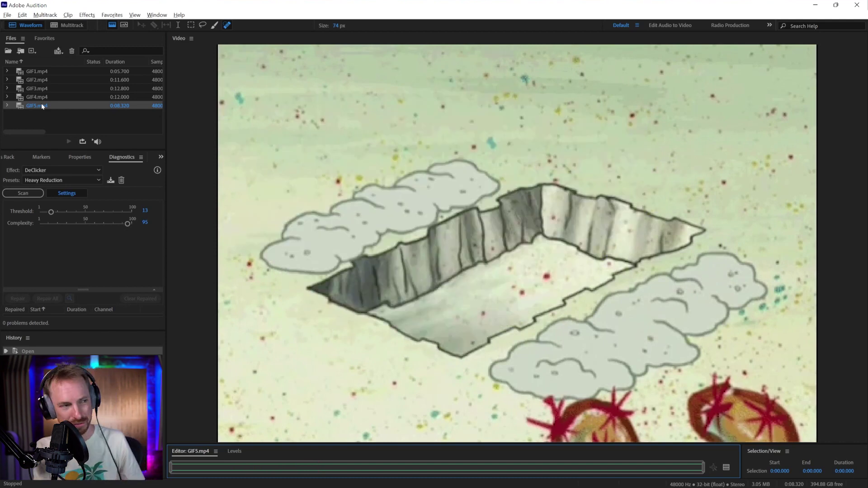
# Reset the workspace to its saved layout and view GIF1 through GIF5.mp4 in turn.
pyautogui.click(637, 28)
pyautogui.click(678, 27)
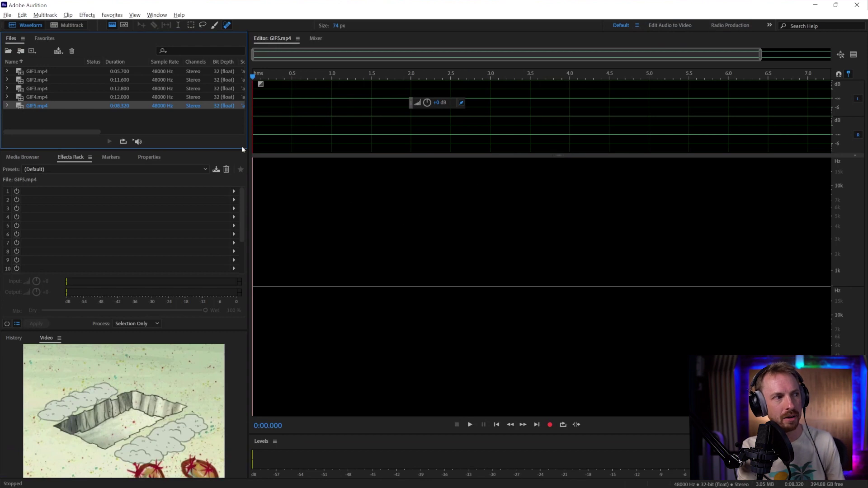
pyautogui.click(64, 74)
pyautogui.click(61, 80)
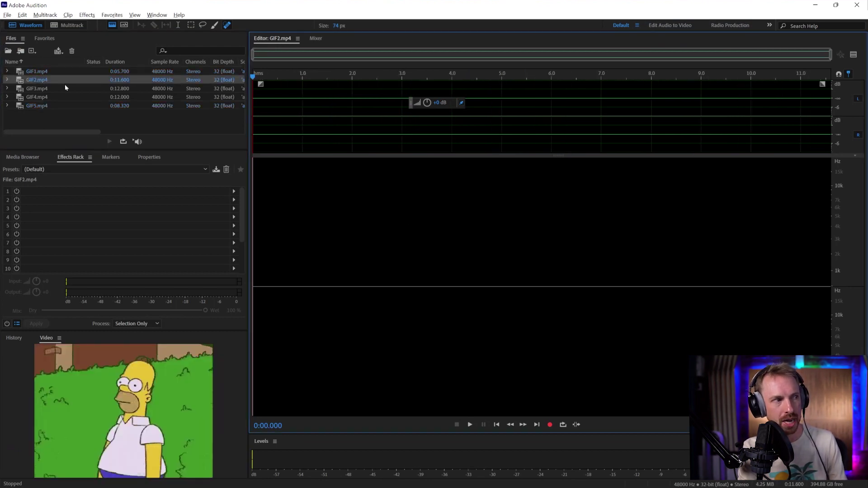
pyautogui.click(65, 88)
pyautogui.click(63, 96)
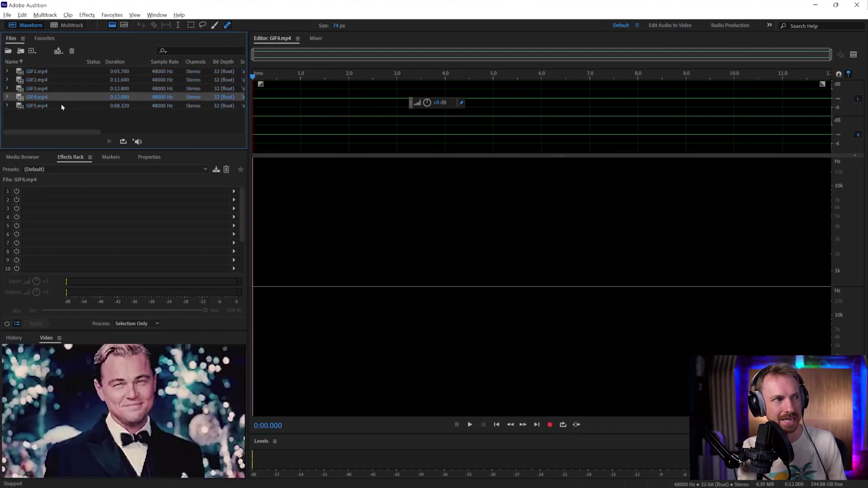
pyautogui.click(40, 105)
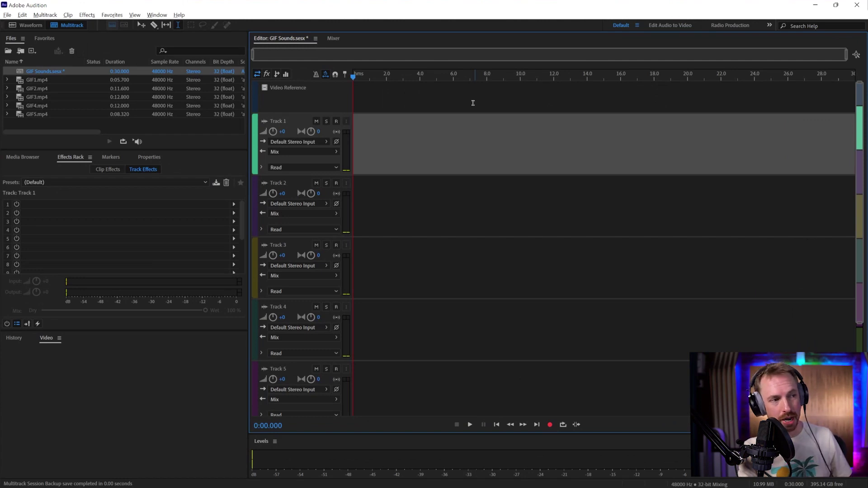
# Place GIF1.mp4 at the start of Track 1 and arm Track 2 for recording.
pyautogui.click(41, 79)
pyautogui.moveTo(282, 114); pyautogui.dragTo(282, 121)
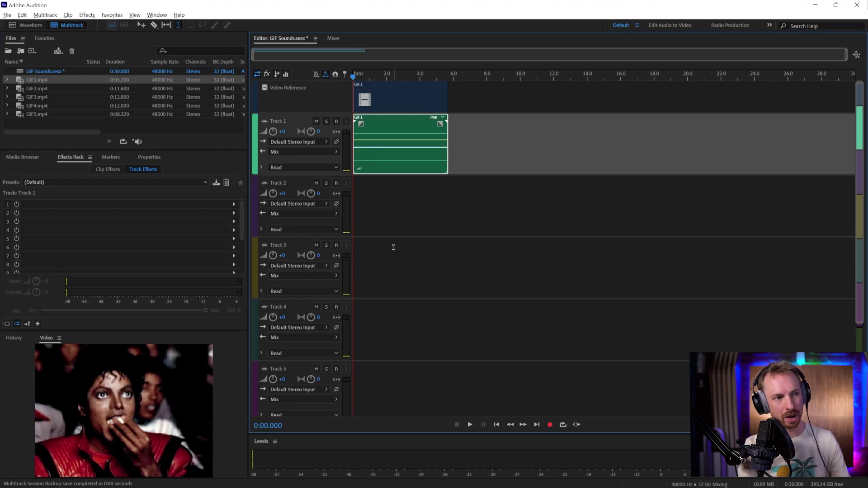
pyautogui.click(335, 183)
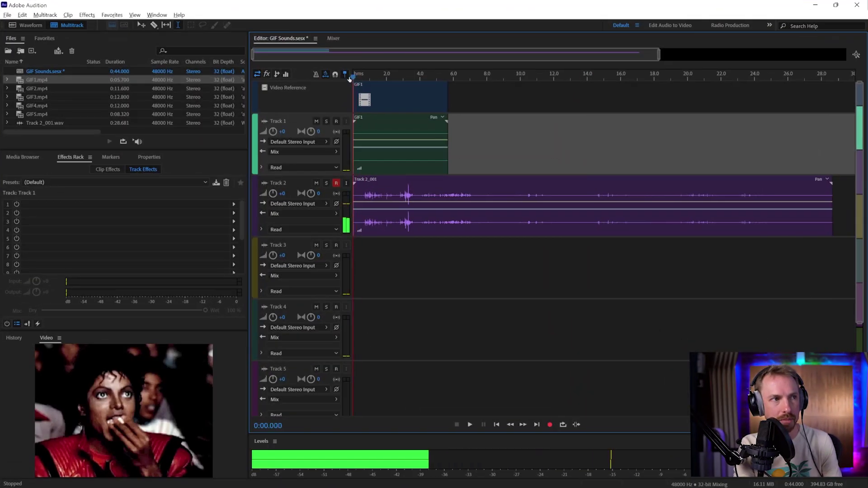
# Scrub the session opening and select the Track 2 take, parking the playhead near 5.4 s.
pyautogui.moveTo(359, 77); pyautogui.dragTo(451, 74)
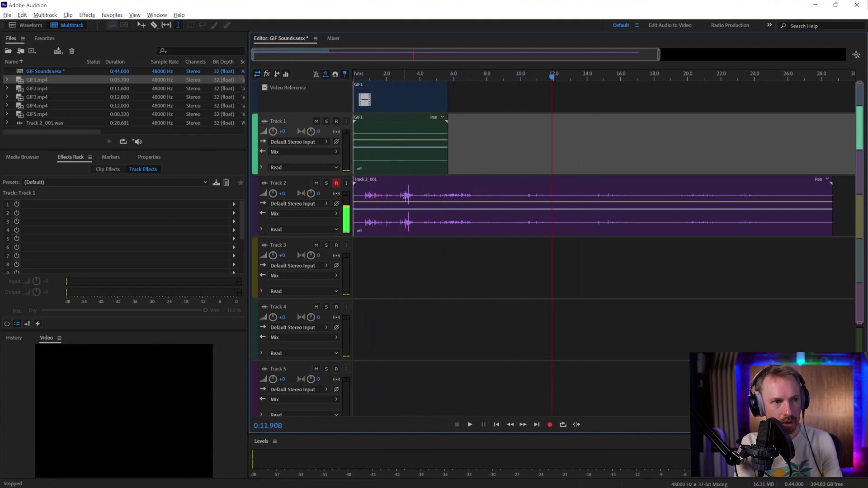
pyautogui.click(405, 196)
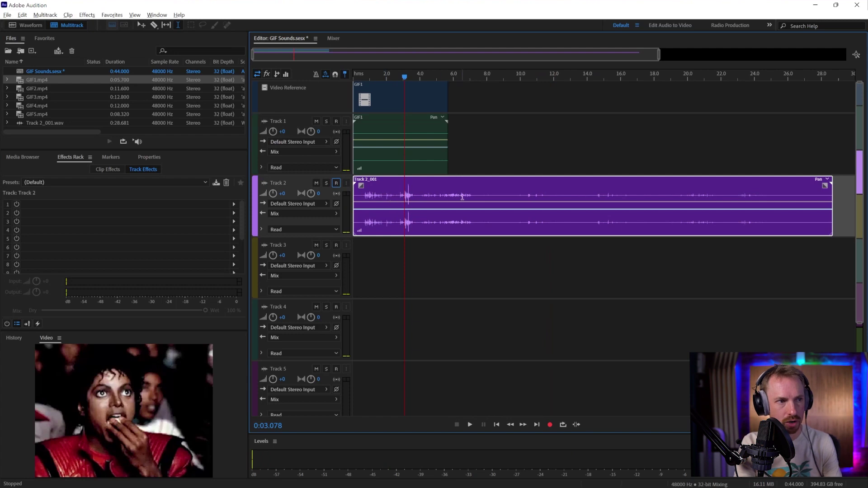
pyautogui.click(444, 188)
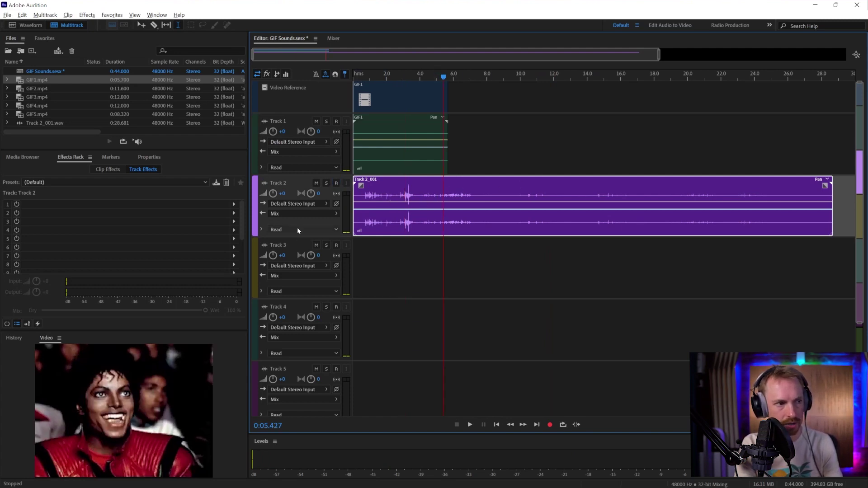
# Open the Track 2 recording and normalize it from about 4 s to the end to -0.1 dB.
pyautogui.doubleClick(423, 226)
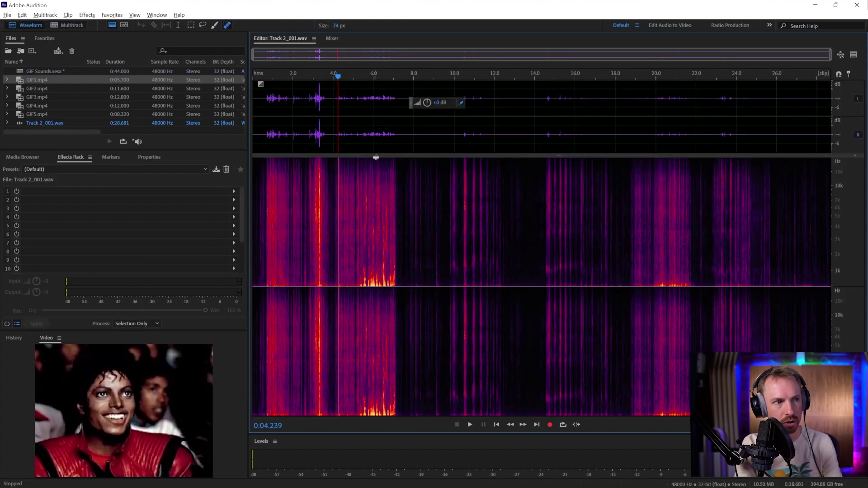
pyautogui.moveTo(333, 129); pyautogui.dragTo(843, 127)
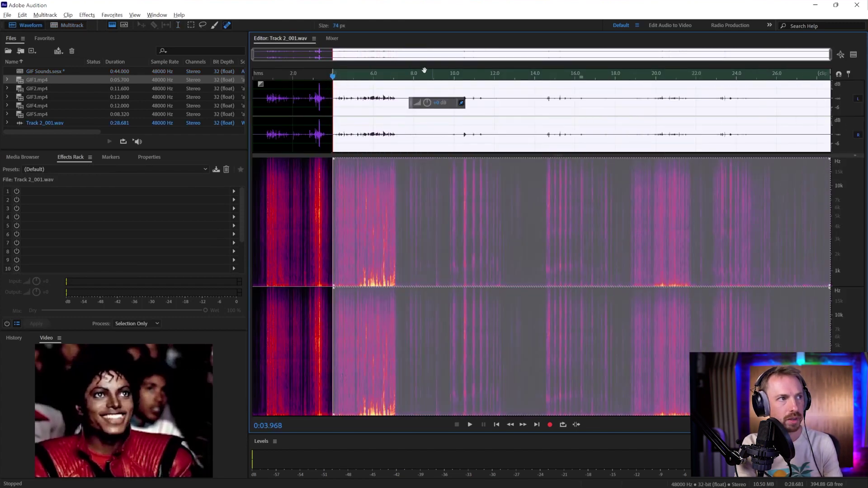
pyautogui.click(111, 15)
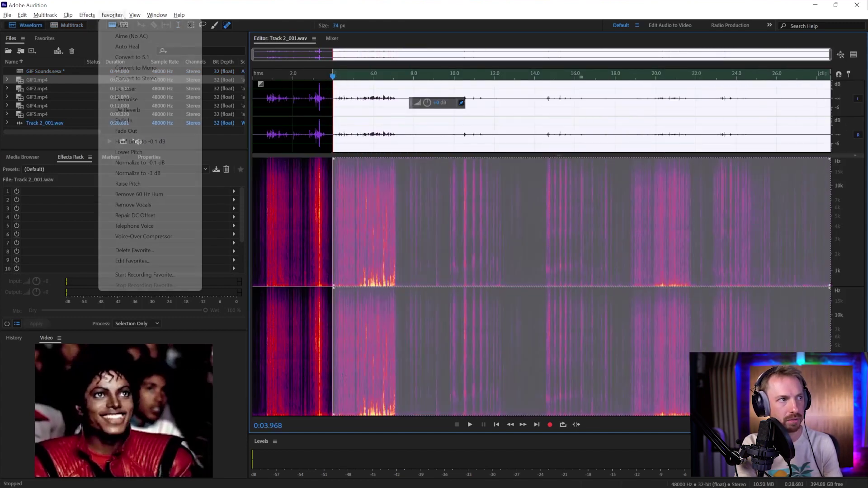
pyautogui.click(137, 163)
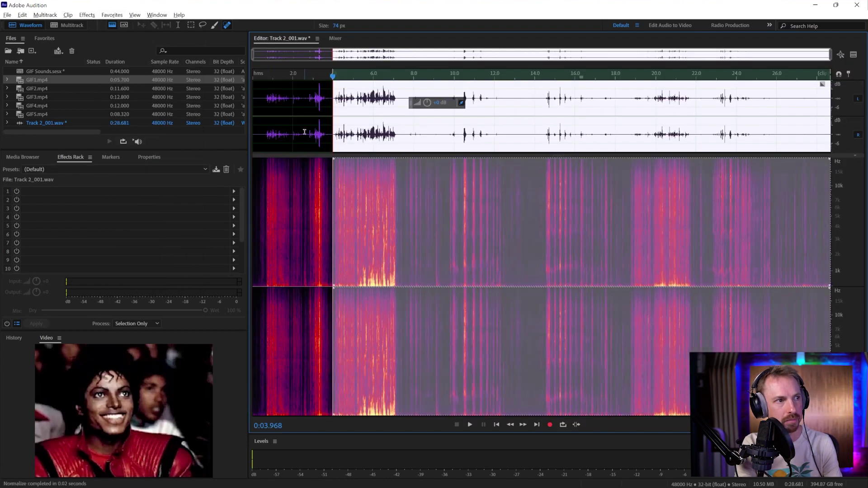
# Normalize the first 2.6 seconds of the recording to -3 dB.
pyautogui.moveTo(304, 132); pyautogui.dragTo(209, 104)
pyautogui.click(112, 15)
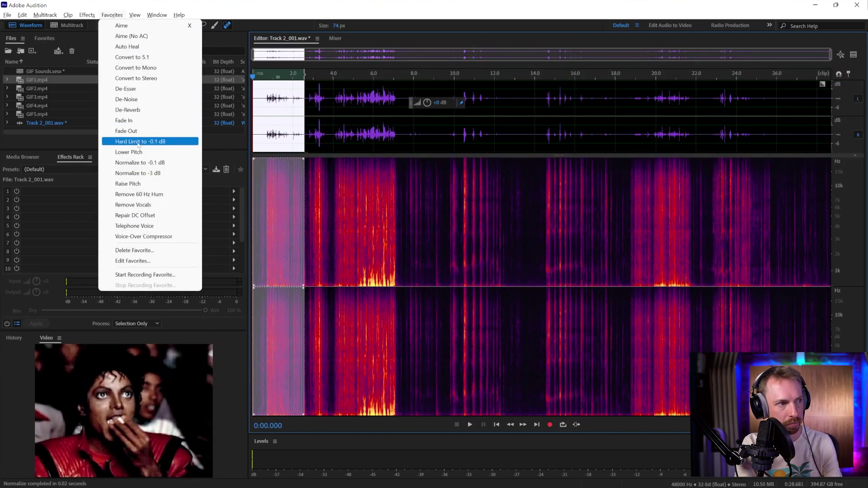
pyautogui.click(142, 173)
# Back in the multitrack session, audition the recording between about 10 and 20 seconds.
pyautogui.press('8')
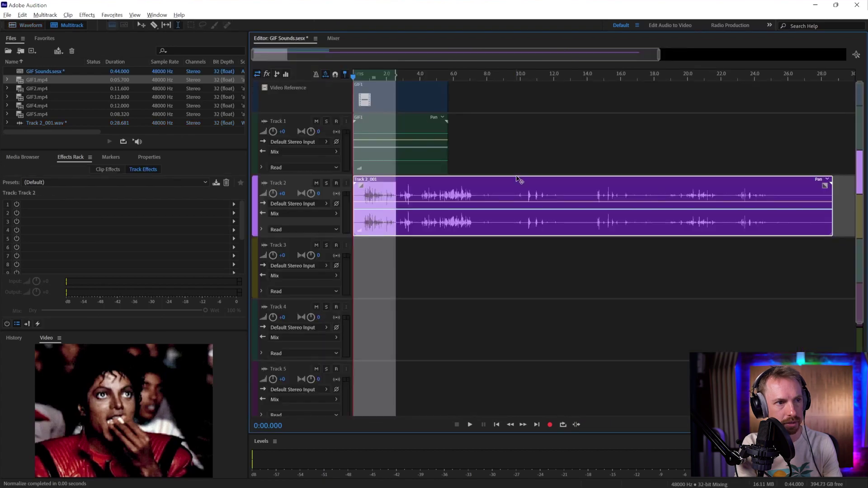
pyautogui.click(523, 197)
pyautogui.press('space')
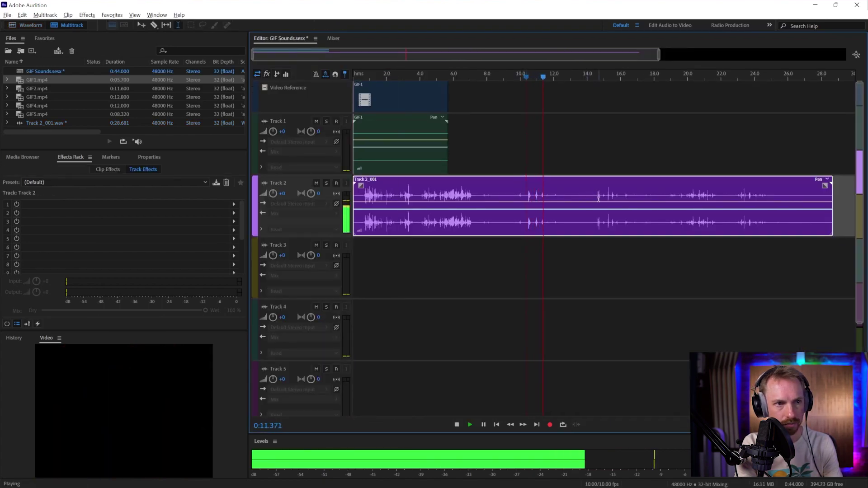
pyautogui.click(684, 190)
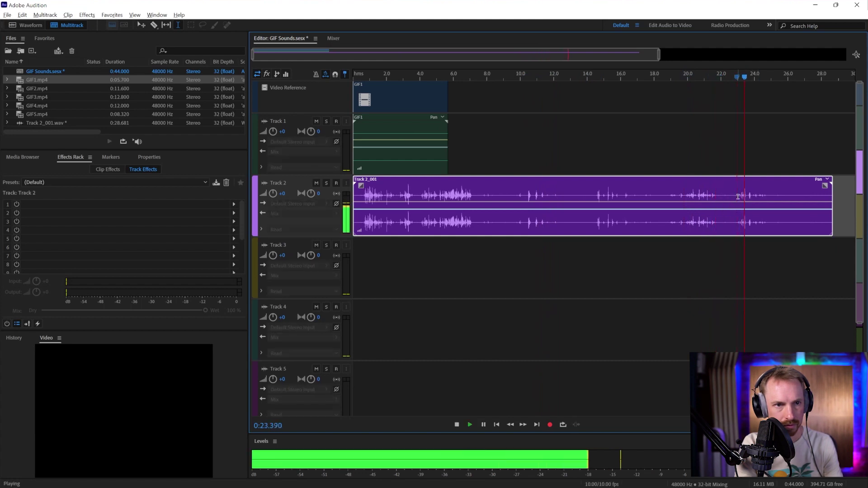
pyautogui.click(596, 195)
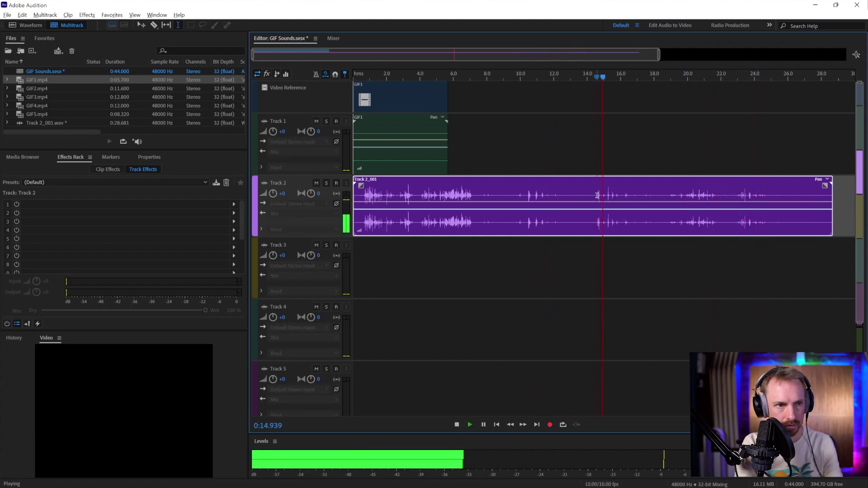
pyautogui.click(528, 197)
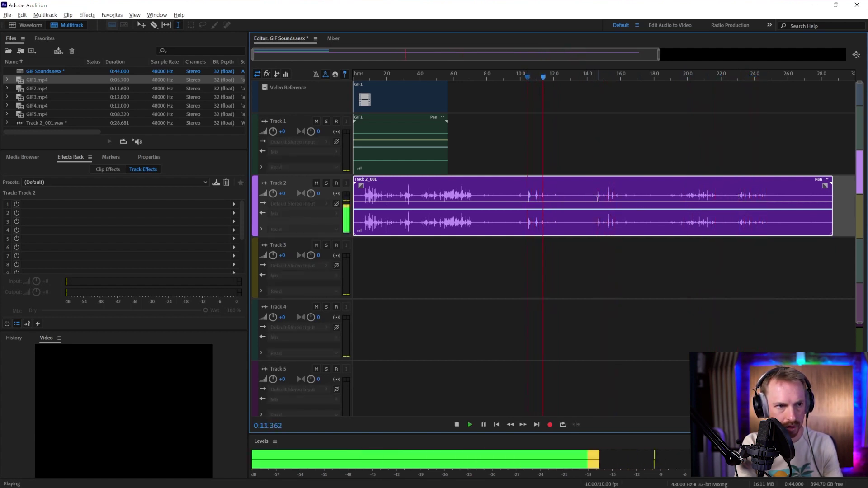
pyautogui.click(597, 198)
# Split the Track 2 clip at 15.85 seconds and play back from the split.
pyautogui.moveTo(595, 198); pyautogui.dragTo(574, 202)
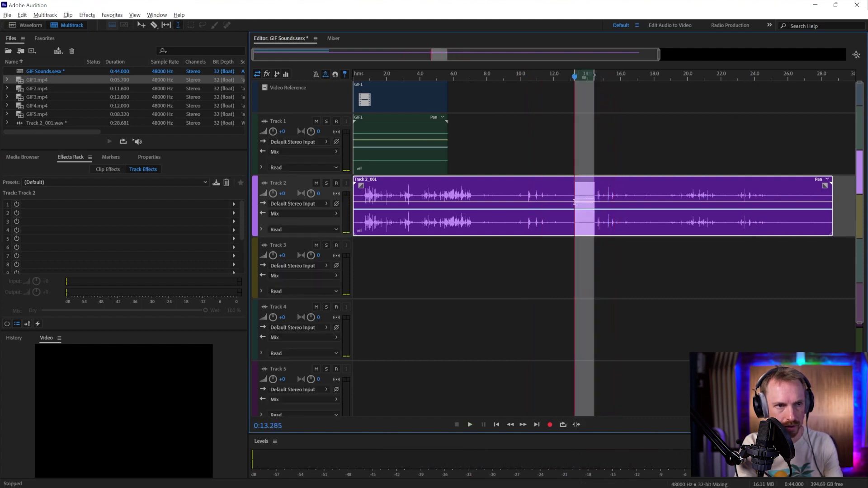
pyautogui.click(619, 196)
pyautogui.hotkey('ctrl', 'k')
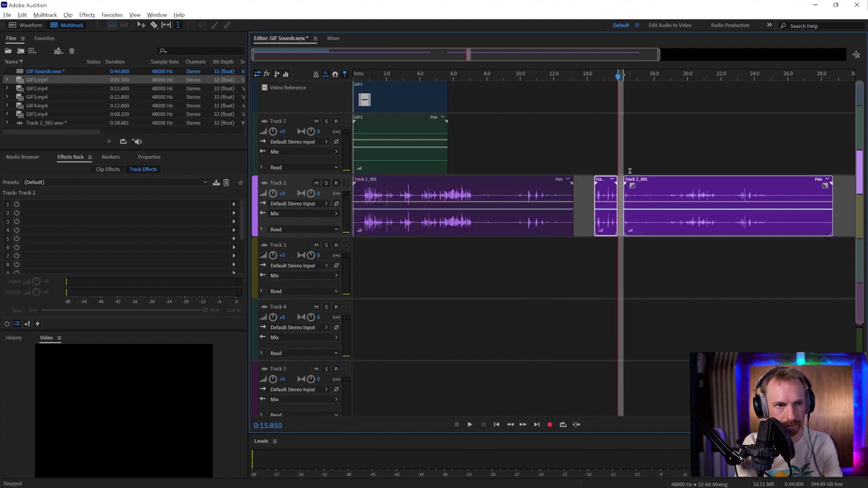
pyautogui.click(626, 166)
pyautogui.press('space')
pyautogui.press('space')
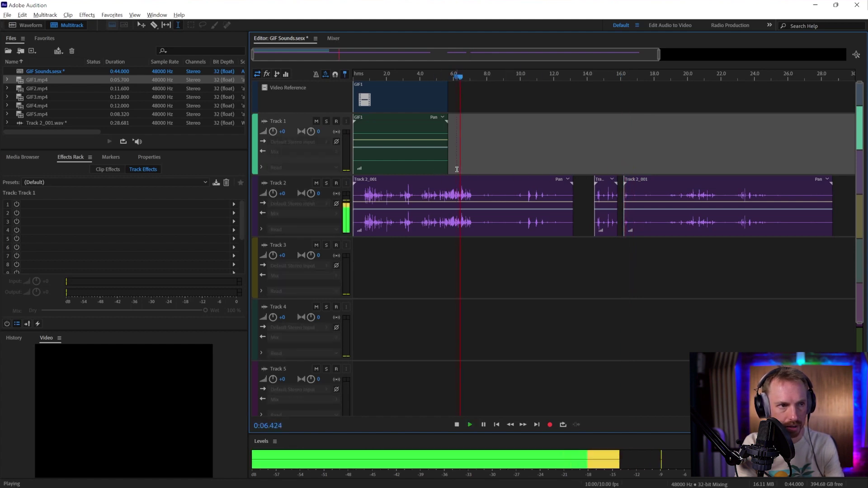
pyautogui.press('space')
# Slide the first Track 2 clip right so it crossfades with the next, checking around 6–7 s.
pyautogui.moveTo(470, 179); pyautogui.dragTo(523, 180)
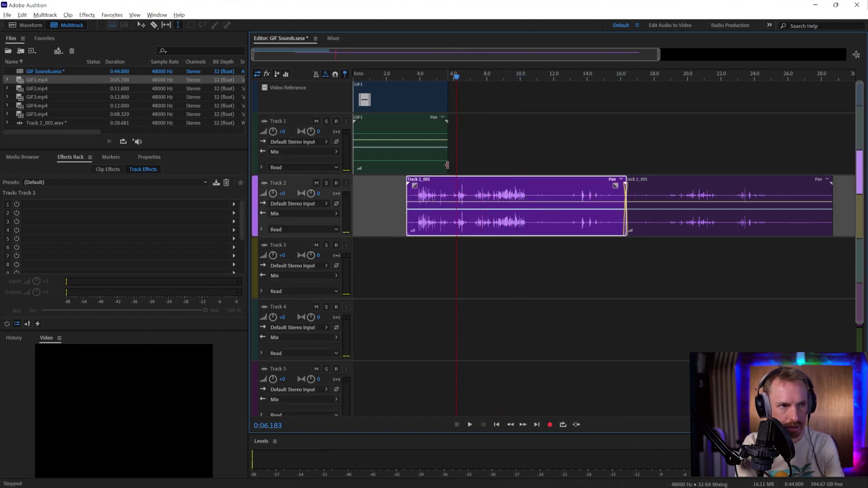
pyautogui.click(453, 164)
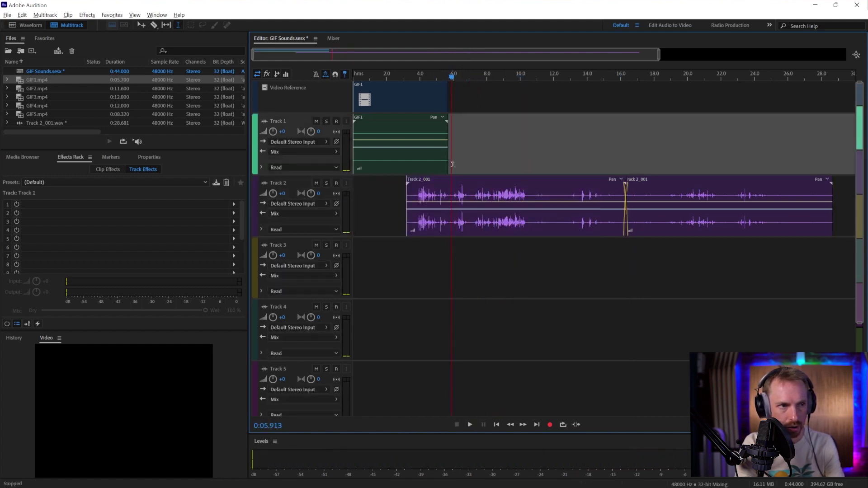
pyautogui.press('space')
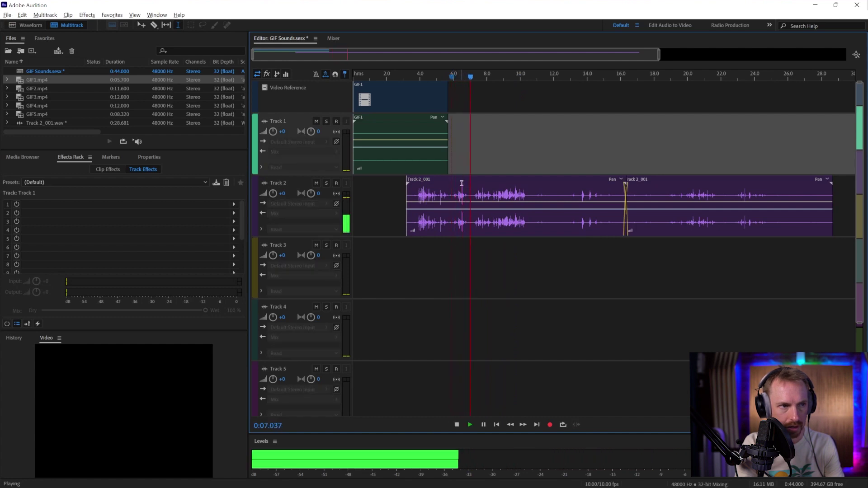
pyautogui.press('space')
pyautogui.moveTo(467, 180); pyautogui.dragTo(493, 174)
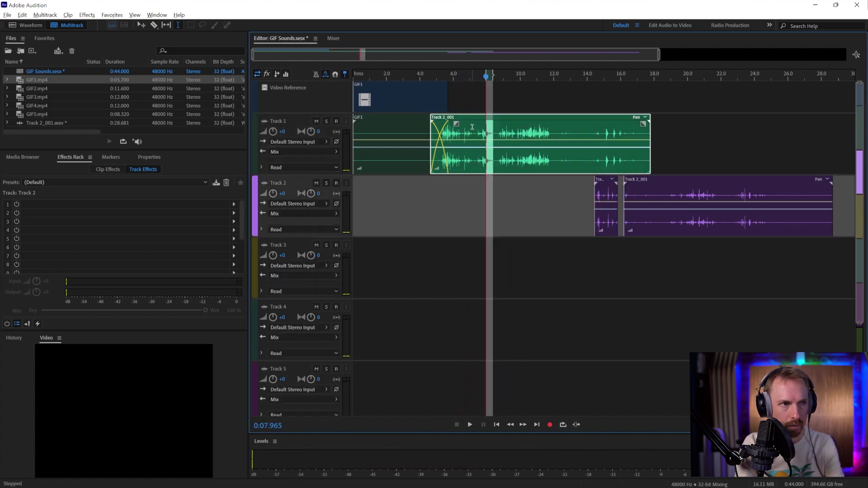
pyautogui.moveTo(472, 127); pyautogui.dragTo(502, 189)
pyautogui.click(473, 196)
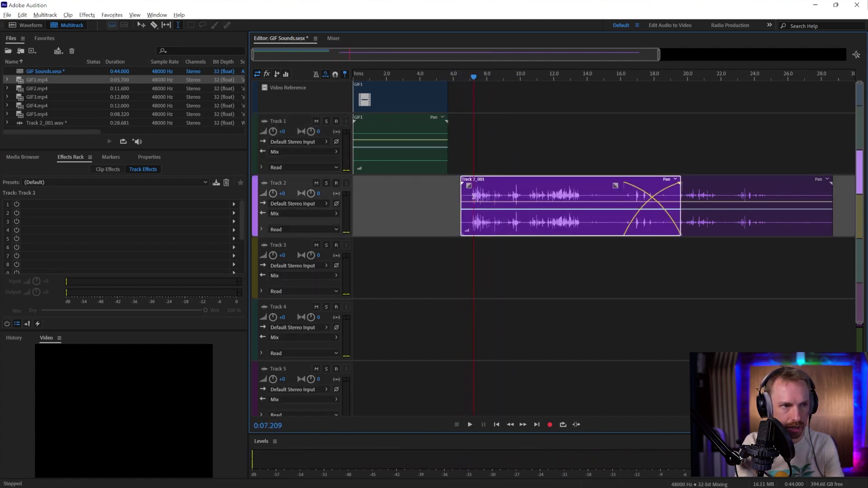
pyautogui.press('space')
pyautogui.press('space')
# Delete the 8.3–9.6 s range and the leftover piece before the gap.
pyautogui.moveTo(492, 196); pyautogui.dragTo(514, 195)
pyautogui.press('Delete')
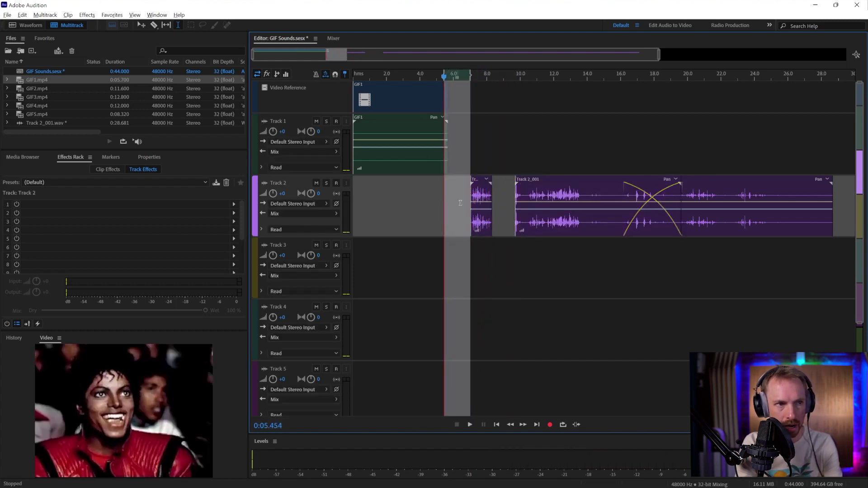
pyautogui.click(525, 199)
pyautogui.press('Delete')
# Delete the long clip, move one snippet to Track 3 and the other to about 2.9 s.
pyautogui.click(637, 187)
pyautogui.press('Delete')
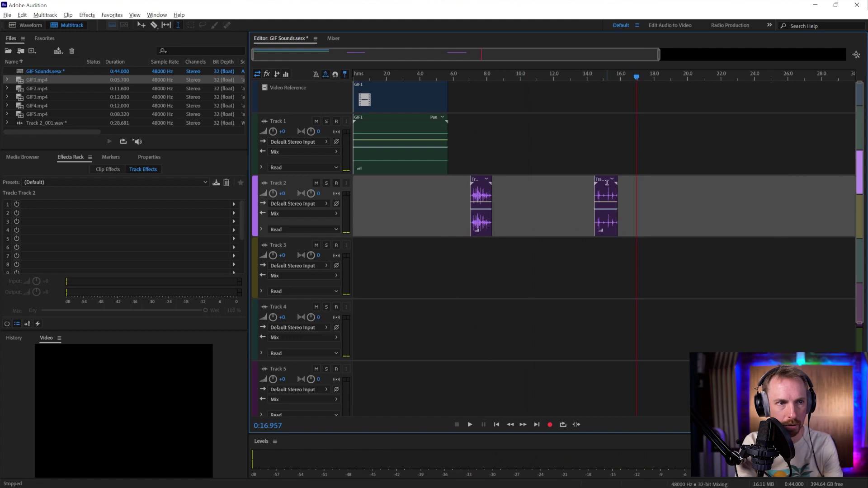
pyautogui.moveTo(610, 183); pyautogui.dragTo(400, 242)
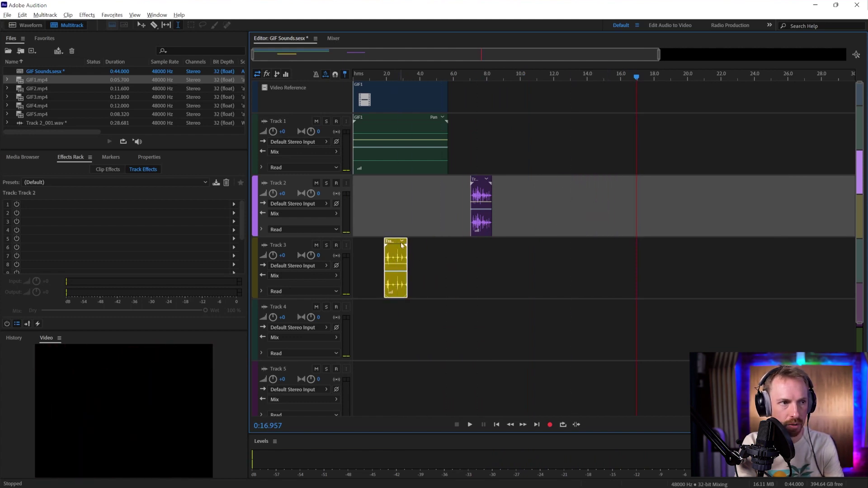
pyautogui.click(486, 179)
pyautogui.moveTo(476, 179); pyautogui.dragTo(406, 190)
# Zoom into the session's first seconds and play it from the start.
pyautogui.click(357, 78)
pyautogui.press('Home')
pyautogui.press('=')
pyautogui.press('=')
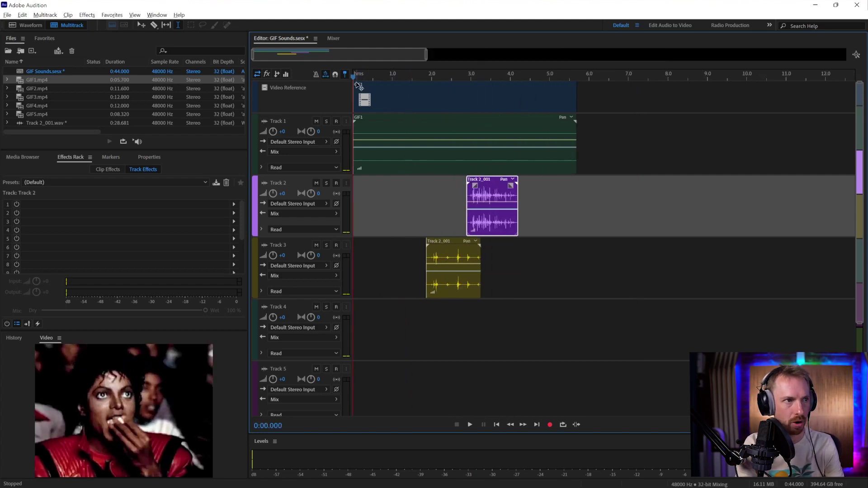
pyautogui.press('space')
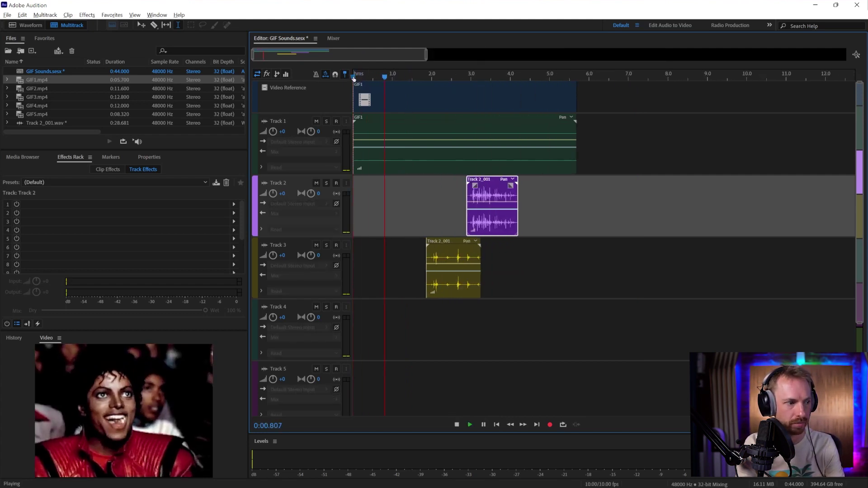
pyautogui.press('space')
# Align the Track 3 snippet to roughly 0.4–1.7 s under GIF1's opening, previewing the timing.
pyautogui.moveTo(447, 245); pyautogui.dragTo(369, 246)
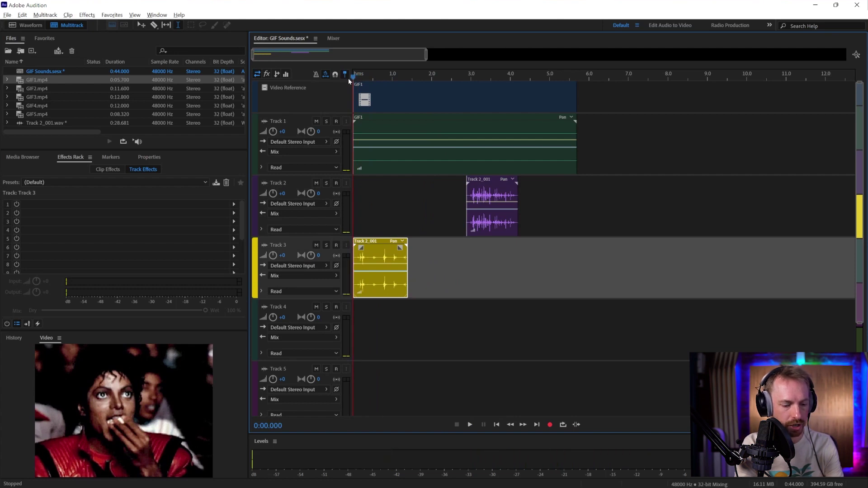
pyautogui.scroll(3, 348, 78)
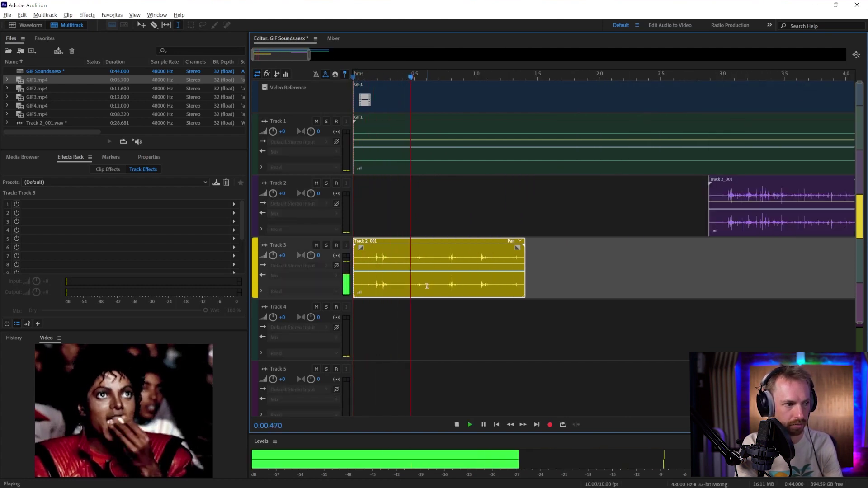
pyautogui.moveTo(373, 242); pyautogui.dragTo(392, 247)
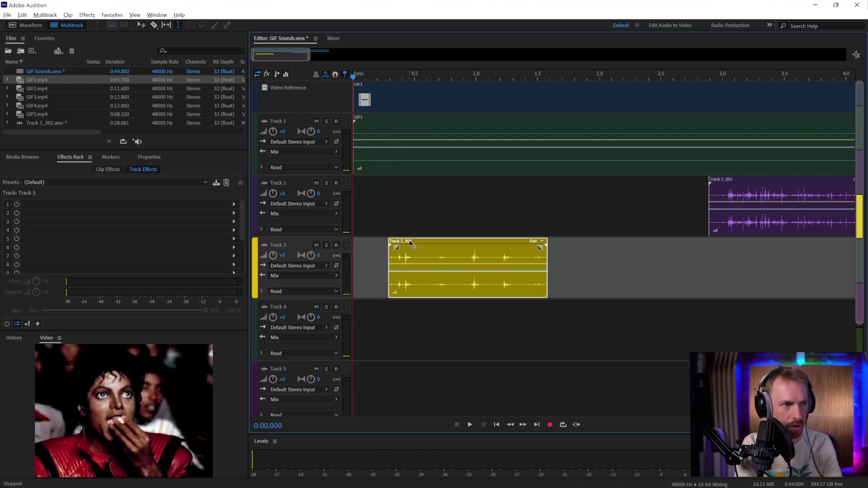
pyautogui.moveTo(410, 243)
pyautogui.mouseDown()
pyautogui.moveTo(382, 249)
pyautogui.moveTo(408, 248)
pyautogui.mouseUp()
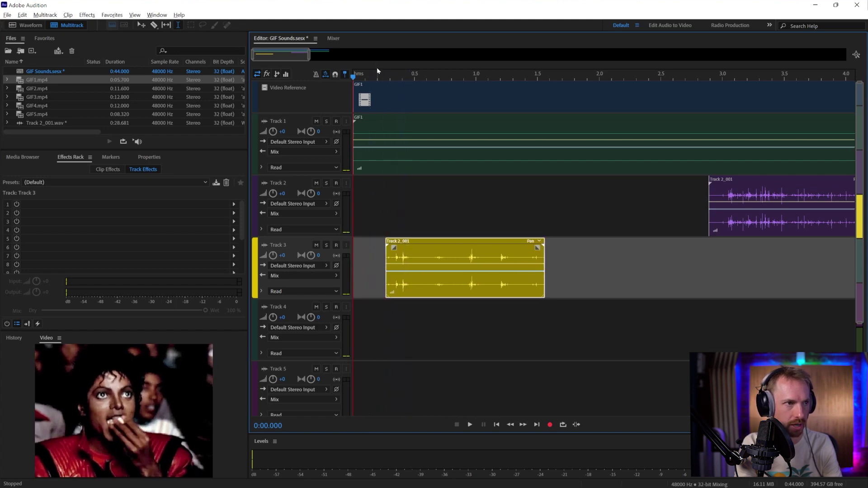
pyautogui.press('space')
pyautogui.press('space')
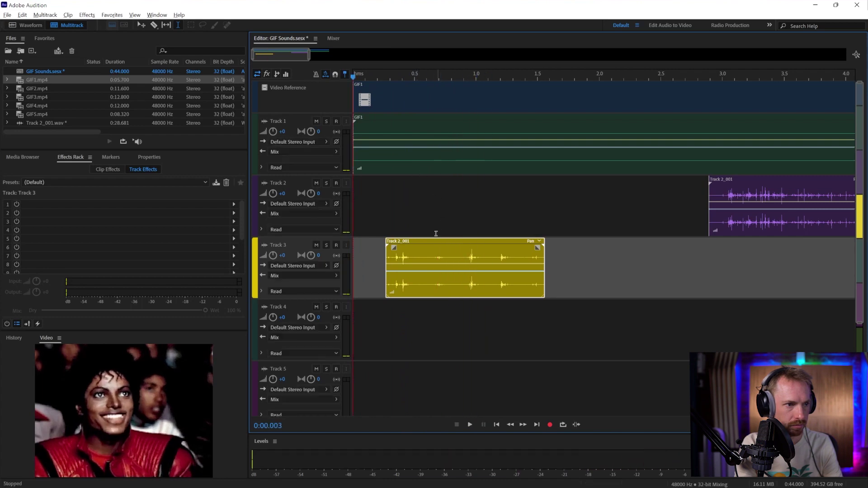
pyautogui.moveTo(437, 242); pyautogui.dragTo(450, 242)
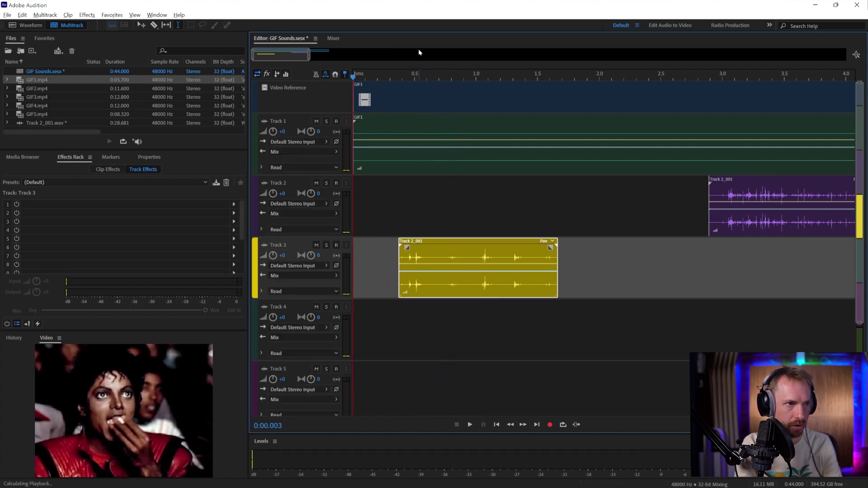
pyautogui.press('space')
pyautogui.press('space')
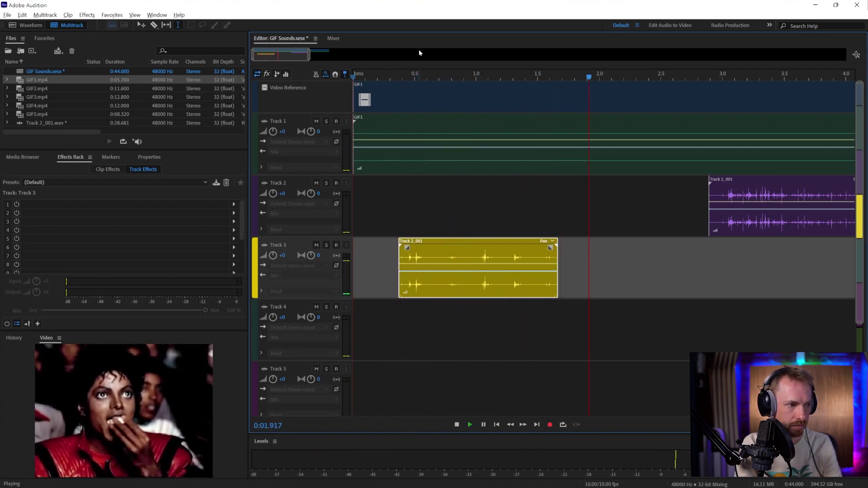
pyautogui.press('space')
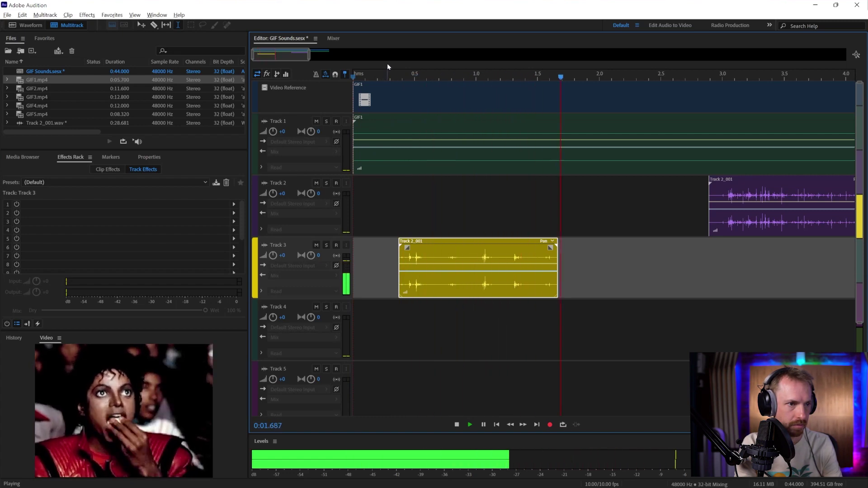
pyautogui.press('space')
pyautogui.press('space')
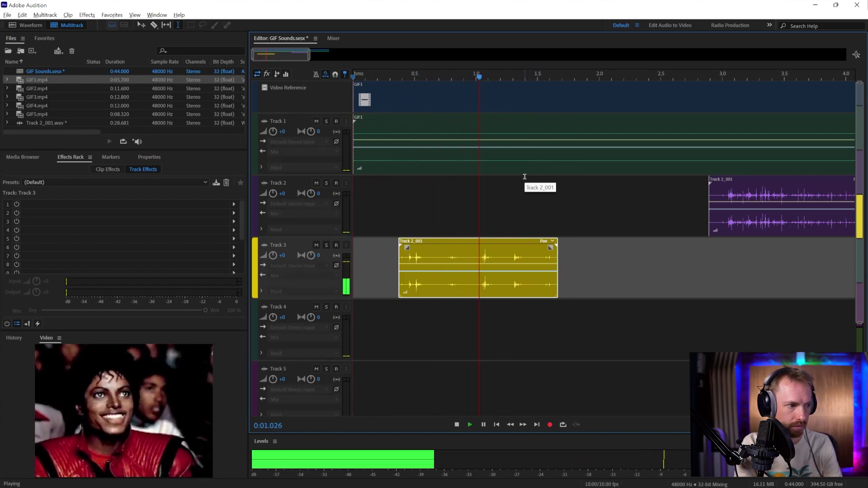
pyautogui.press('space')
pyautogui.moveTo(545, 75)
pyautogui.mouseDown()
pyautogui.moveTo(608, 71)
pyautogui.moveTo(513, 74)
pyautogui.moveTo(485, 84)
pyautogui.moveTo(540, 76)
pyautogui.mouseUp()
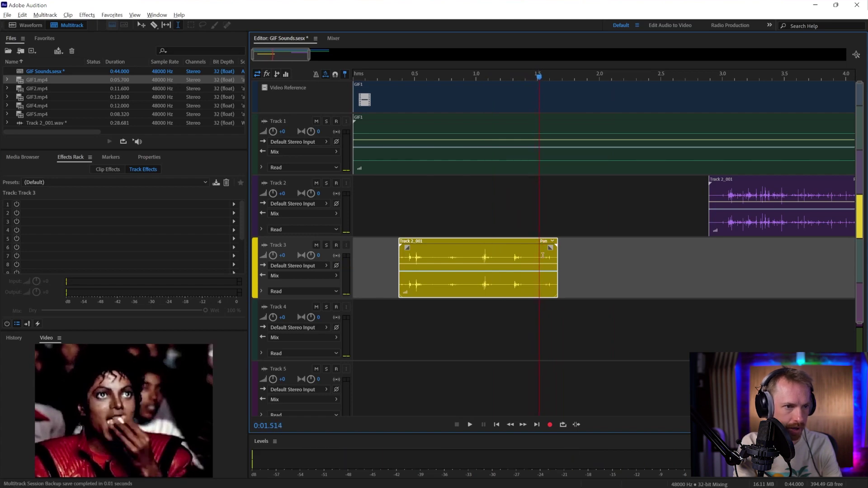
# Move the Track 2 snippet to the session start and trim off its opening sliver.
pyautogui.moveTo(539, 260); pyautogui.dragTo(585, 256)
pyautogui.click(485, 213)
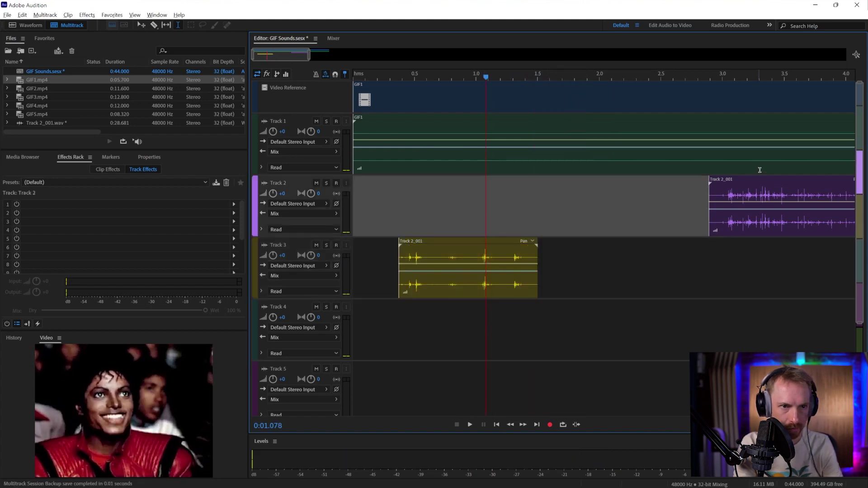
pyautogui.moveTo(745, 183); pyautogui.dragTo(389, 182)
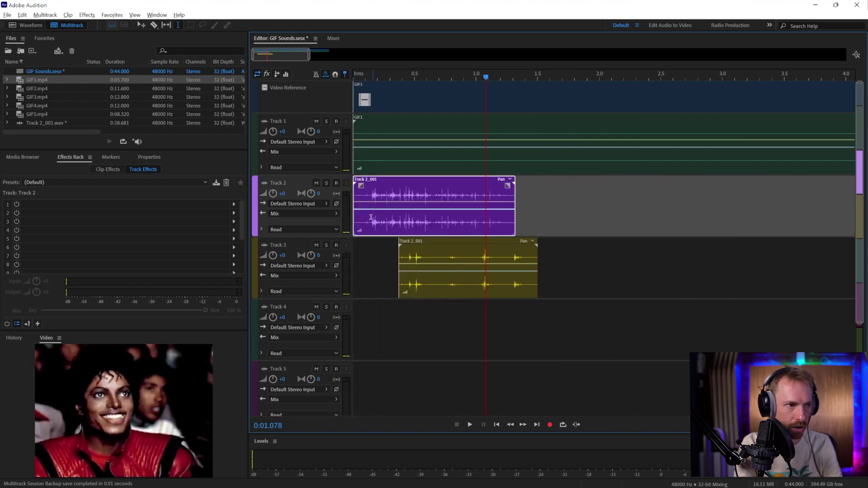
pyautogui.click(369, 221)
pyautogui.moveTo(369, 221); pyautogui.dragTo(323, 231)
pyautogui.press('space')
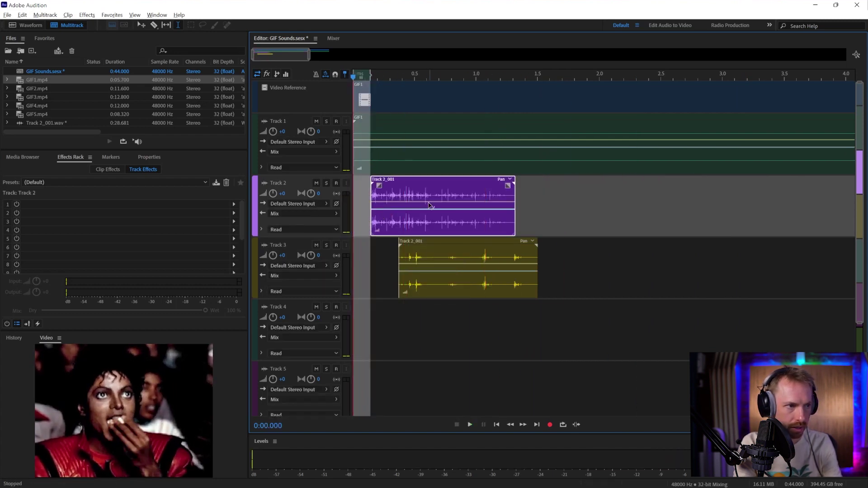
# Cut the Track 2 clip after 0.41 s and slide the shortened piece back to the start.
pyautogui.moveTo(404, 194); pyautogui.dragTo(586, 194)
pyautogui.press('Delete')
pyautogui.moveTo(385, 185); pyautogui.dragTo(367, 185)
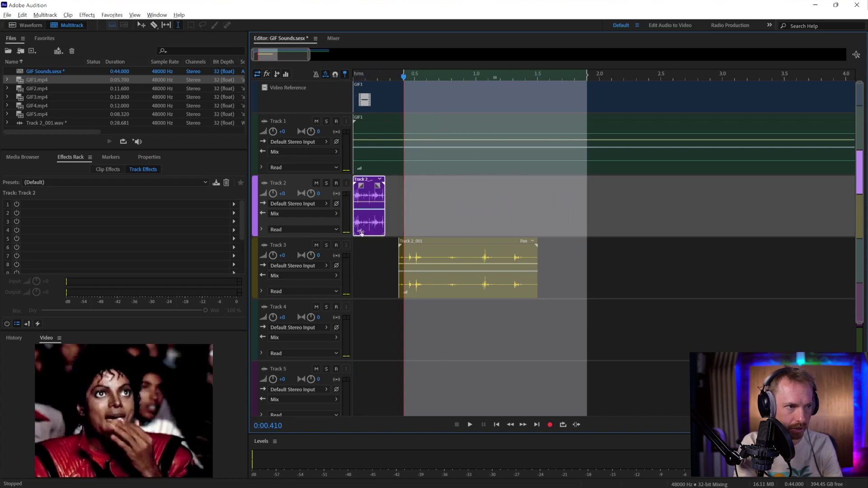
pyautogui.press('Home')
pyautogui.press('space')
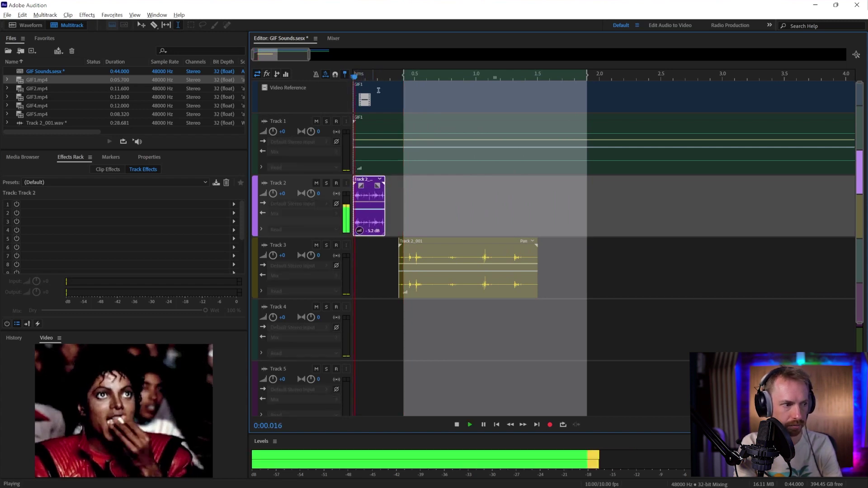
pyautogui.press('space')
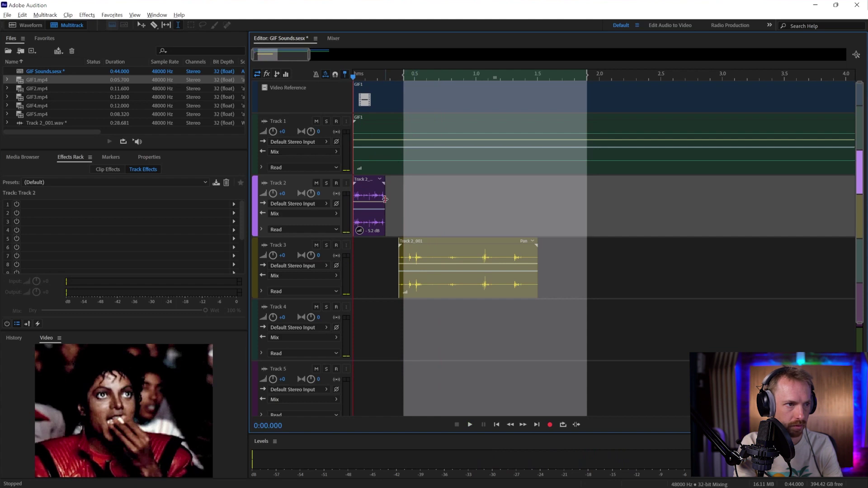
# Fine-tune the Track 2 snippet to end near 0.3 s, then select the first 1.7 s across tracks.
pyautogui.moveTo(384, 199); pyautogui.dragTo(395, 196)
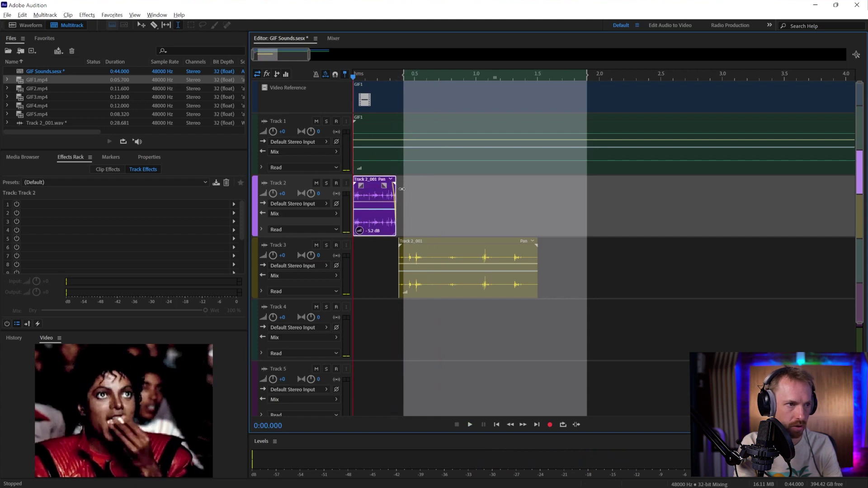
pyautogui.click(440, 181)
pyautogui.press('space')
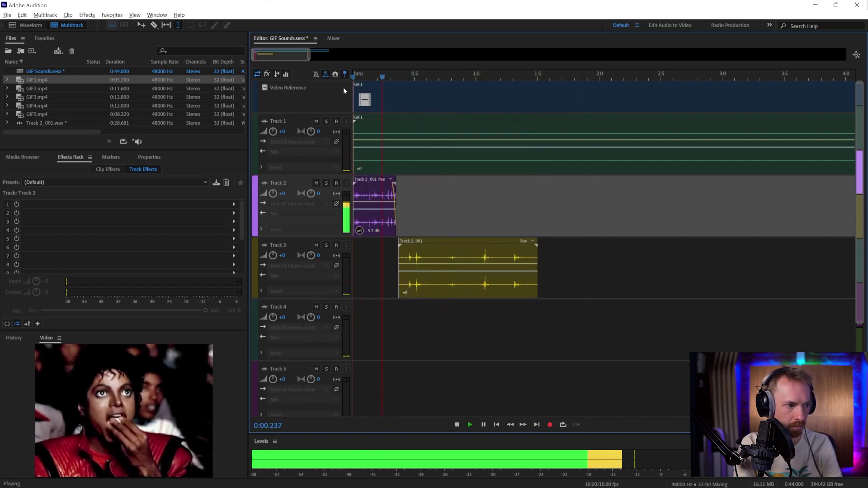
pyautogui.press('space')
pyautogui.press('space')
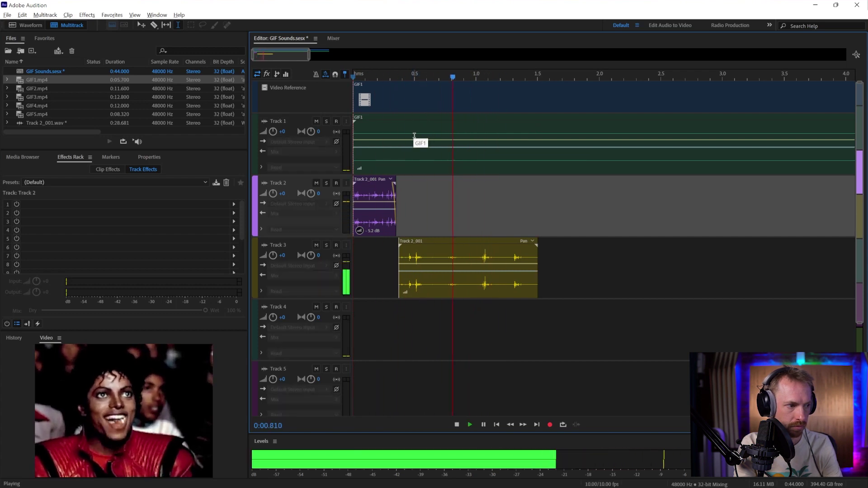
pyautogui.press('space')
pyautogui.press('space')
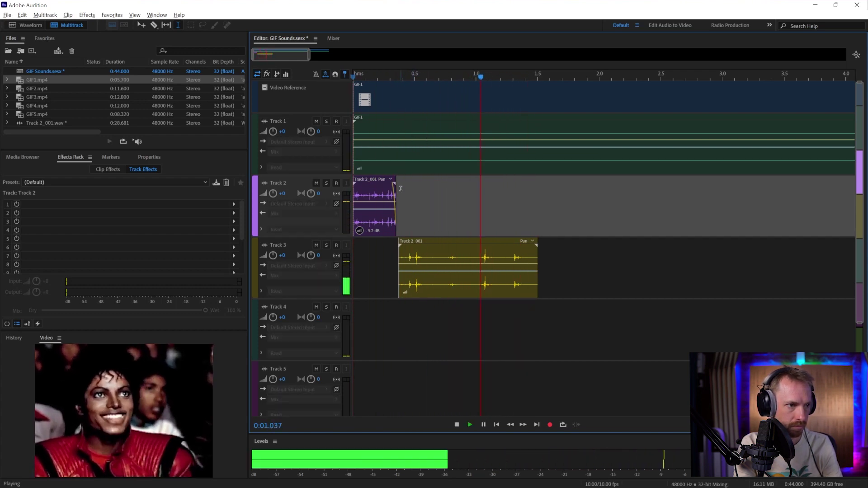
pyautogui.press('space')
pyautogui.moveTo(395, 200); pyautogui.dragTo(392, 201)
pyautogui.press('space')
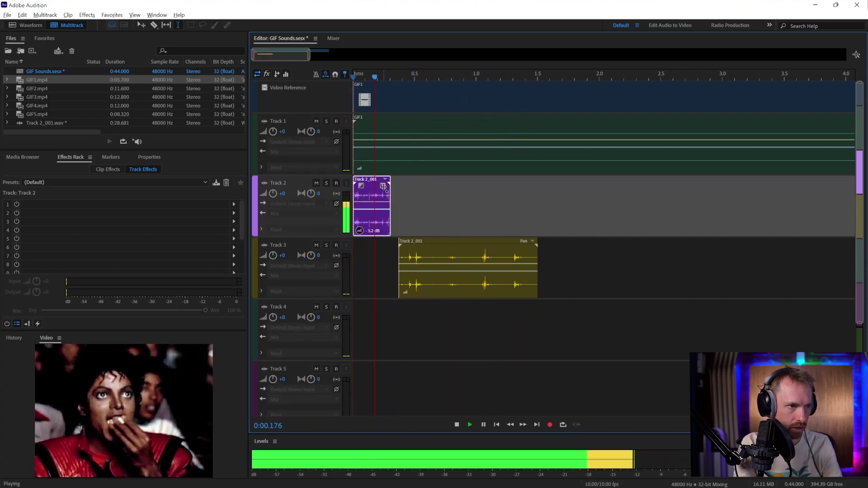
pyautogui.press('space')
pyautogui.press('space')
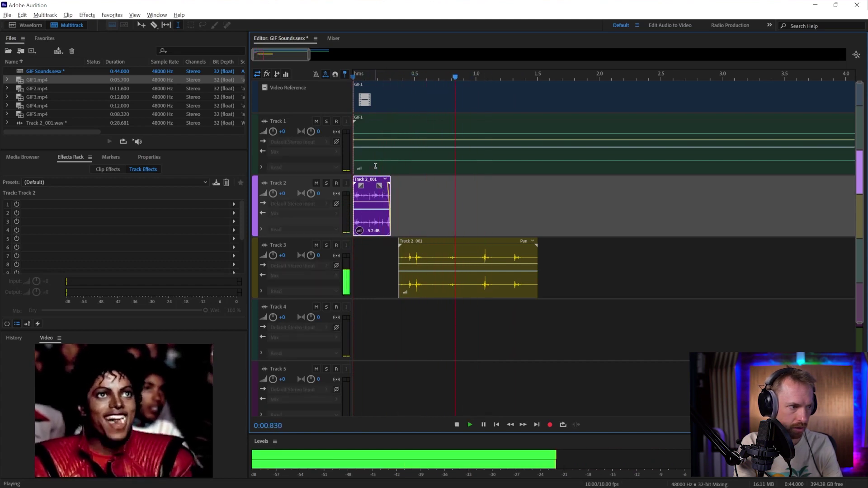
pyautogui.press('space')
pyautogui.moveTo(563, 294); pyautogui.dragTo(316, 222)
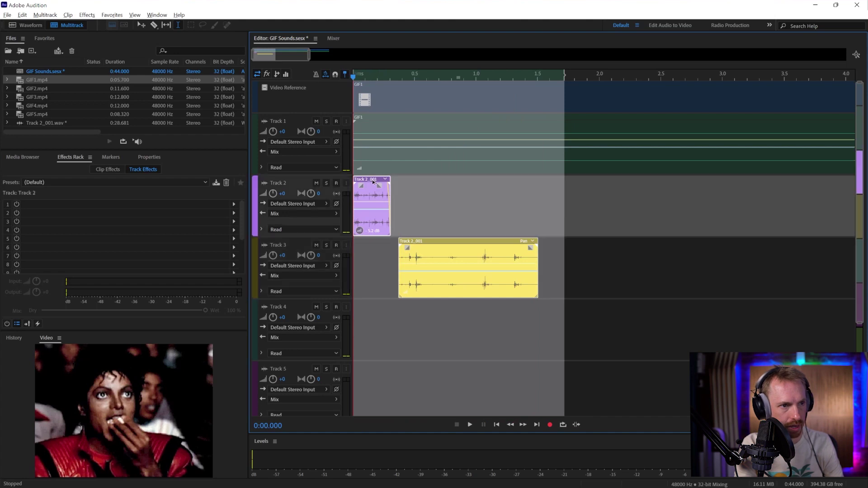
# Copy both snippets along the timeline, placing further copies to follow each GIF loop.
pyautogui.moveTo(369, 178); pyautogui.dragTo(559, 182)
pyautogui.scroll(-10, 575, 69)
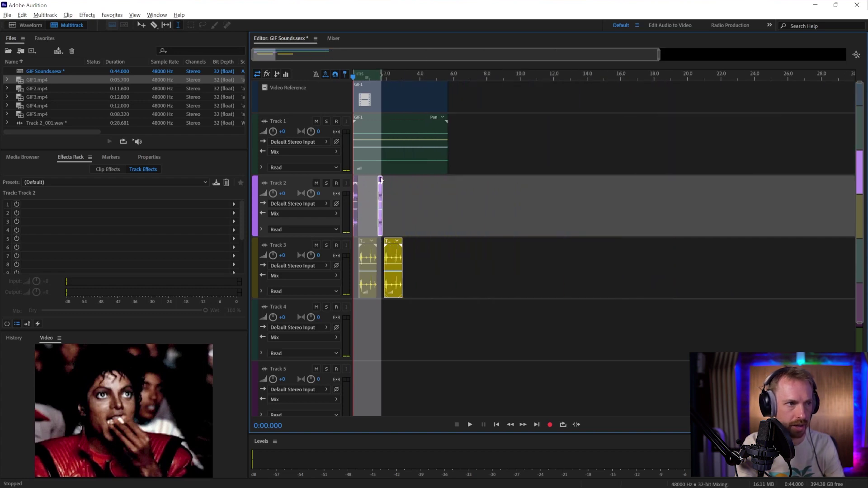
pyautogui.moveTo(380, 180); pyautogui.dragTo(403, 188)
pyautogui.scroll(6, 377, 71)
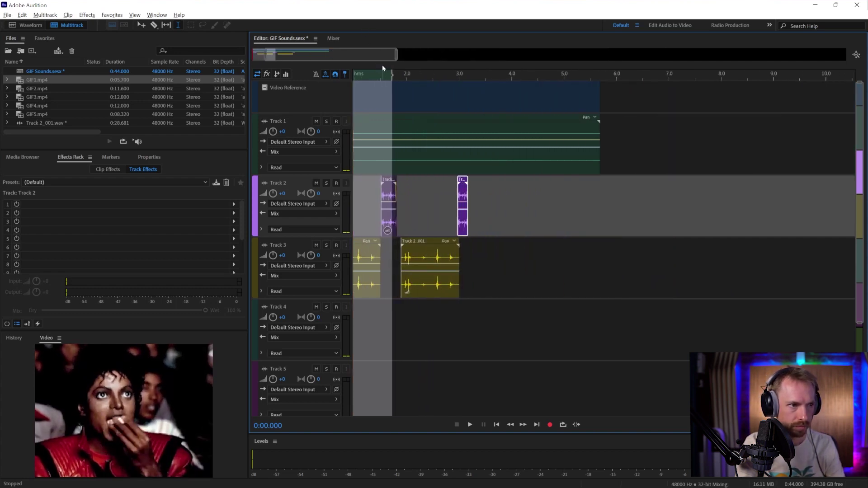
pyautogui.click(464, 181)
pyautogui.moveTo(429, 244); pyautogui.dragTo(498, 242)
# Play the alternating arrangement from the start, then select Track 2.
pyautogui.click(420, 89)
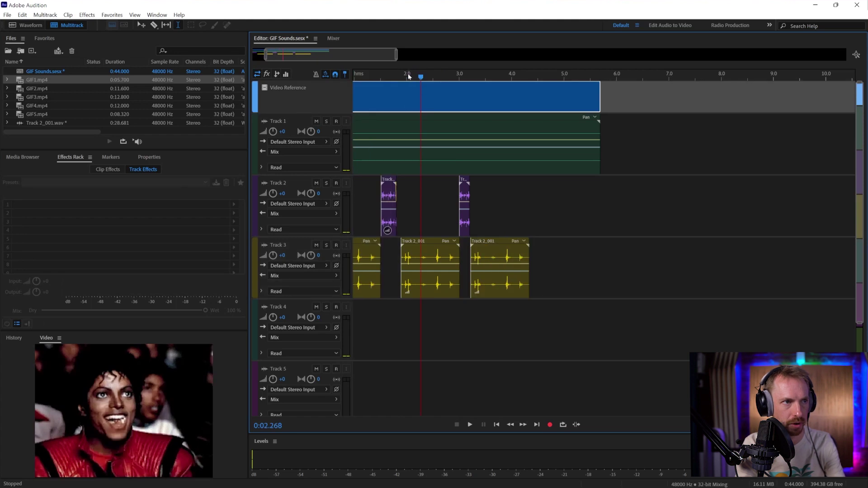
pyautogui.press('Home')
pyautogui.press('space')
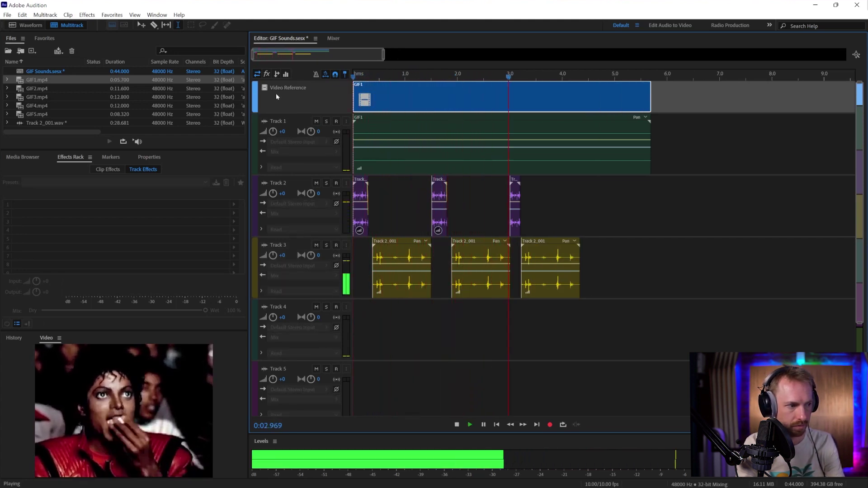
pyautogui.press('space')
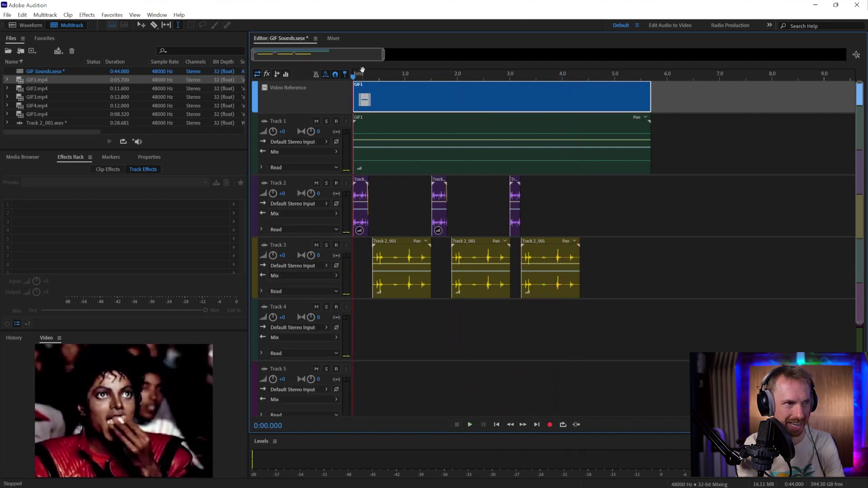
pyautogui.press('space')
pyautogui.press('space')
pyautogui.click(402, 199)
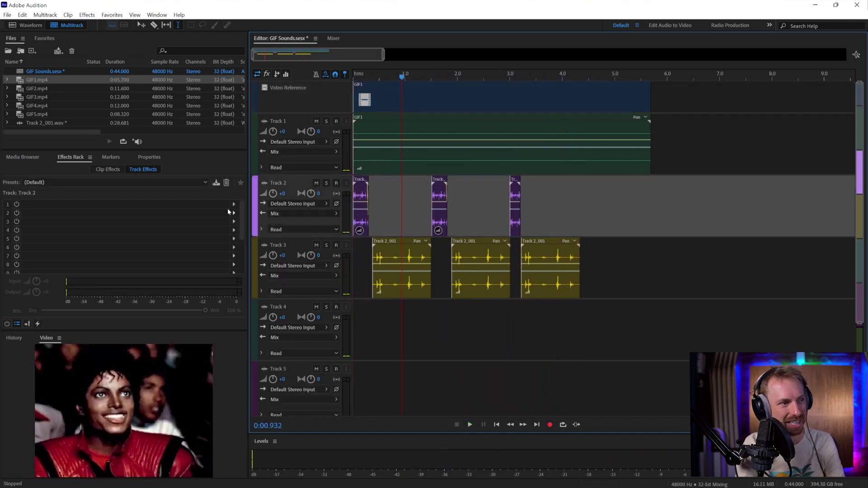
# Add Studio Reverb with the Vocal Reverb (small) preset to Track 2 and preview it.
pyautogui.click(92, 183)
pyautogui.click(181, 191)
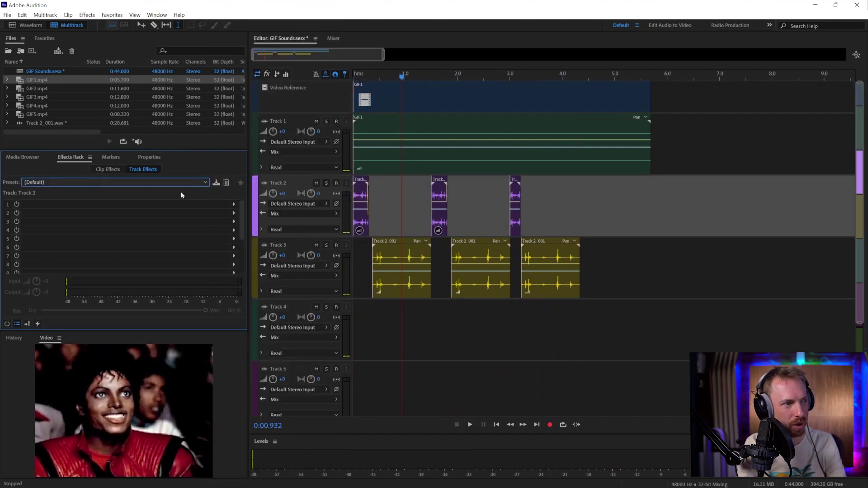
pyautogui.click(234, 205)
pyautogui.moveTo(334, 290)
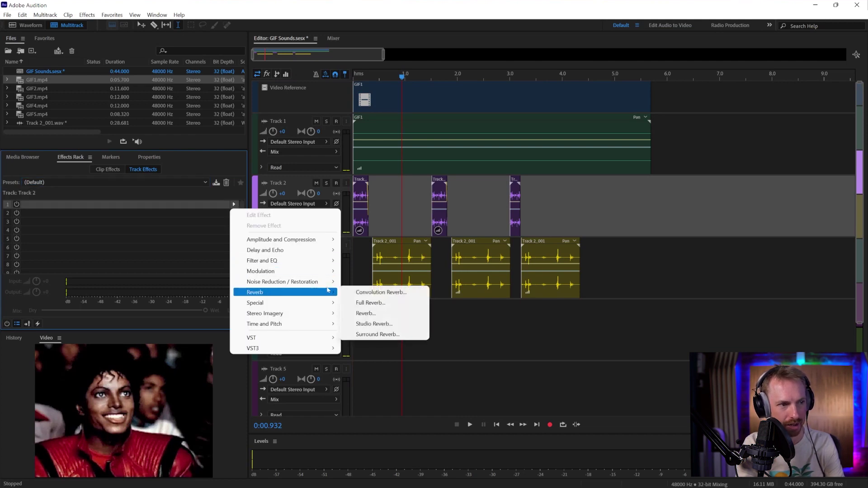
pyautogui.click(385, 325)
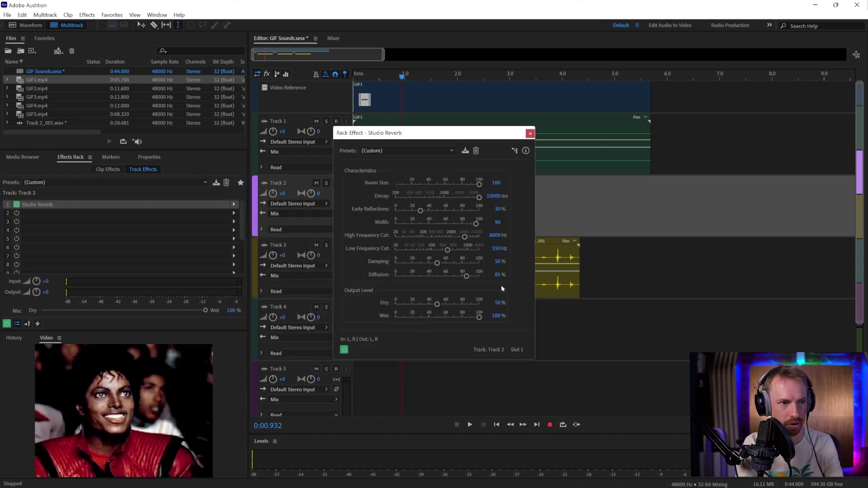
pyautogui.click(361, 152)
pyautogui.click(424, 310)
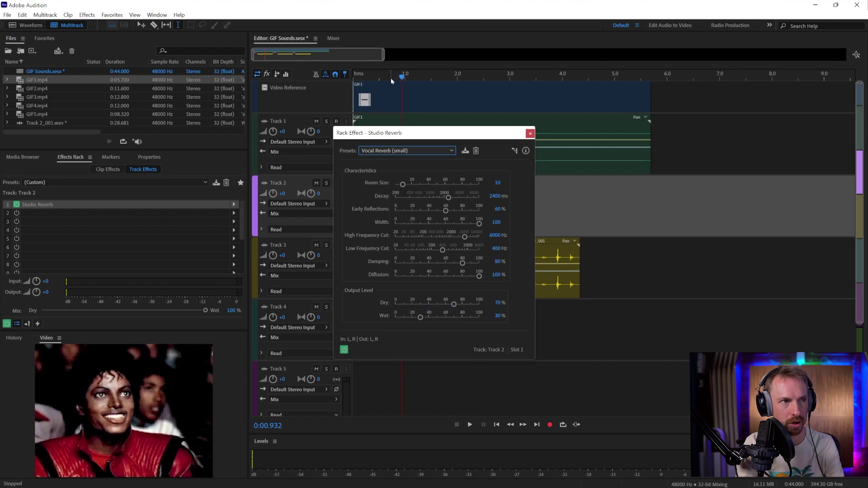
pyautogui.press('space')
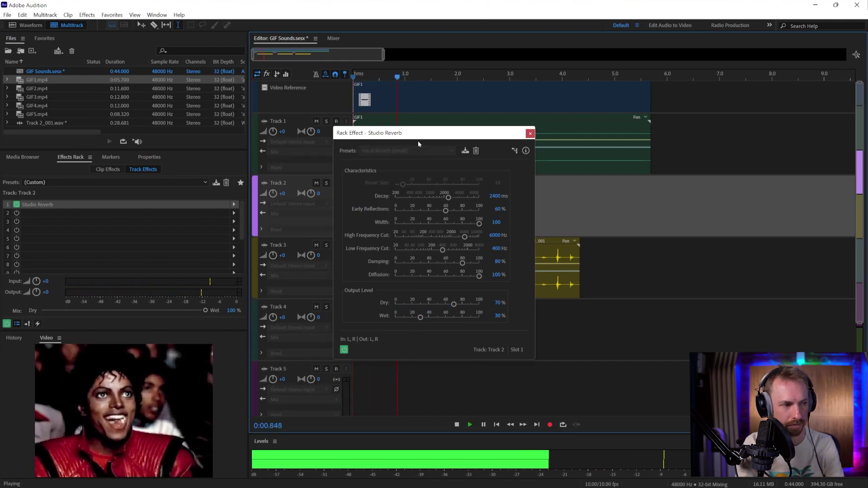
pyautogui.press('space')
pyautogui.click(531, 133)
# Give Track 3 Studio Reverb with the Vocal Reverb (medium) preset, lowering wet to 22.8%.
pyautogui.click(355, 256)
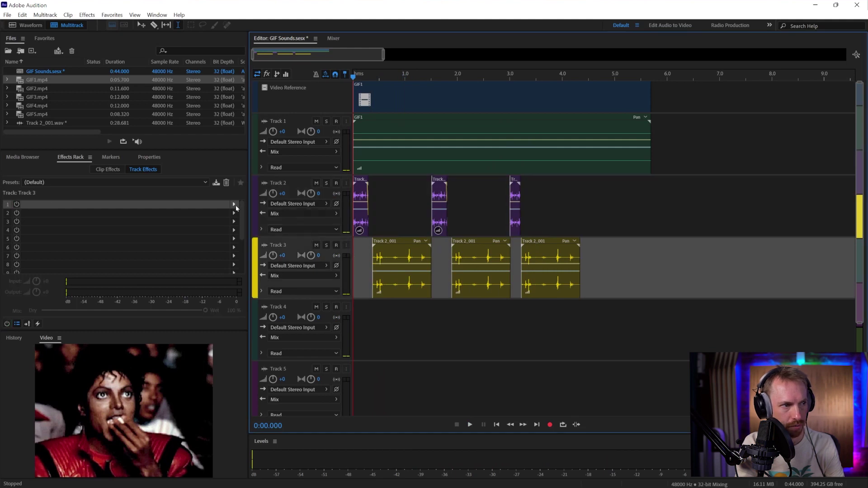
pyautogui.click(234, 204)
pyautogui.moveTo(312, 292)
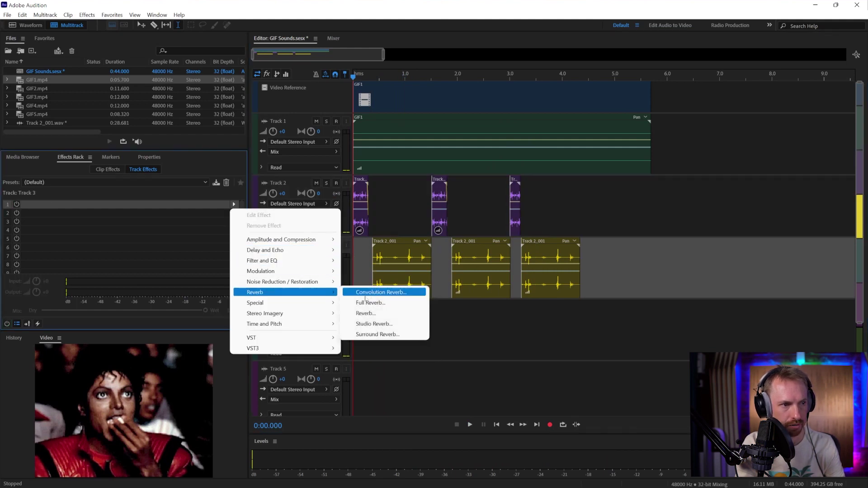
pyautogui.click(366, 323)
pyautogui.click(418, 150)
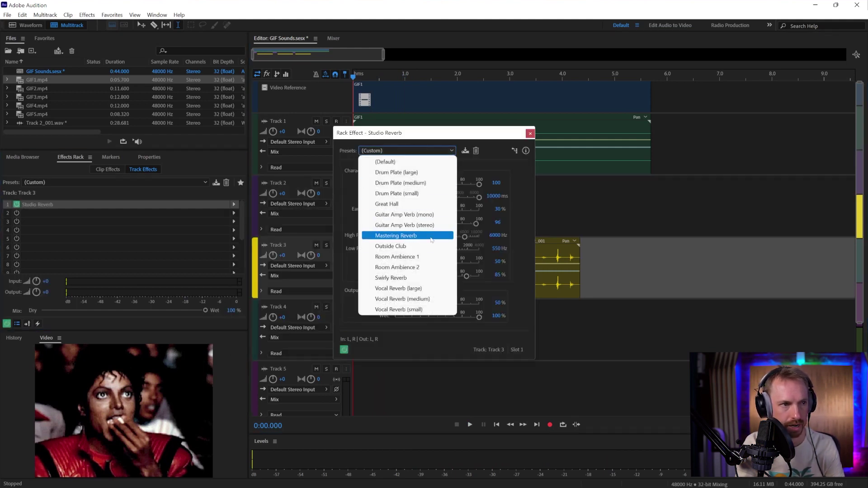
pyautogui.click(434, 301)
pyautogui.press('space')
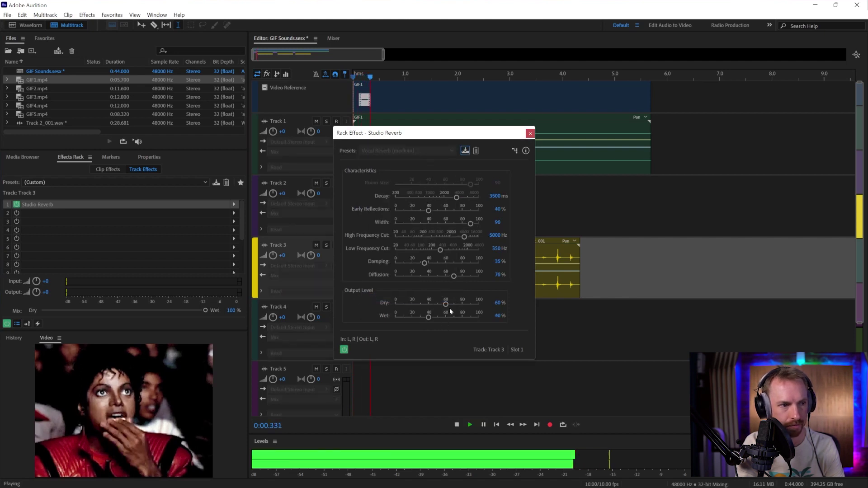
pyautogui.press('space')
pyautogui.moveTo(428, 317); pyautogui.dragTo(479, 303)
pyautogui.press('space')
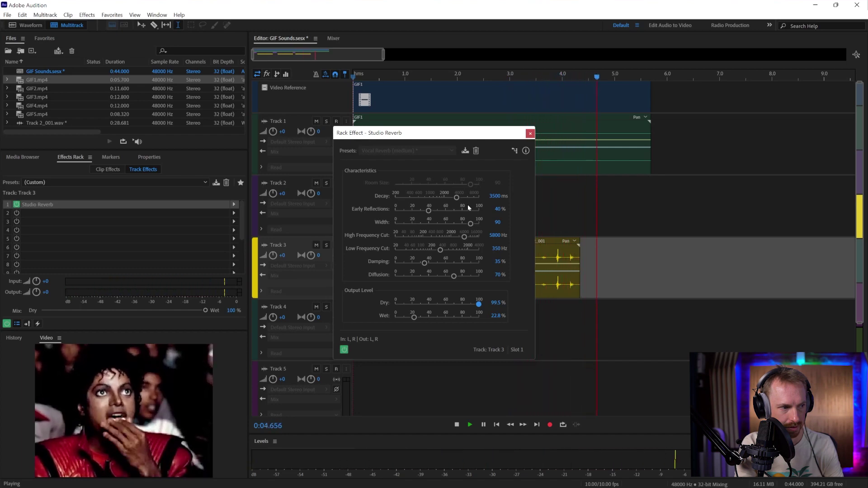
pyautogui.click(530, 133)
pyautogui.press('space')
# Line up the third Track 2 and Track 3 clips with the 3-second mark and preview.
pyautogui.press('space')
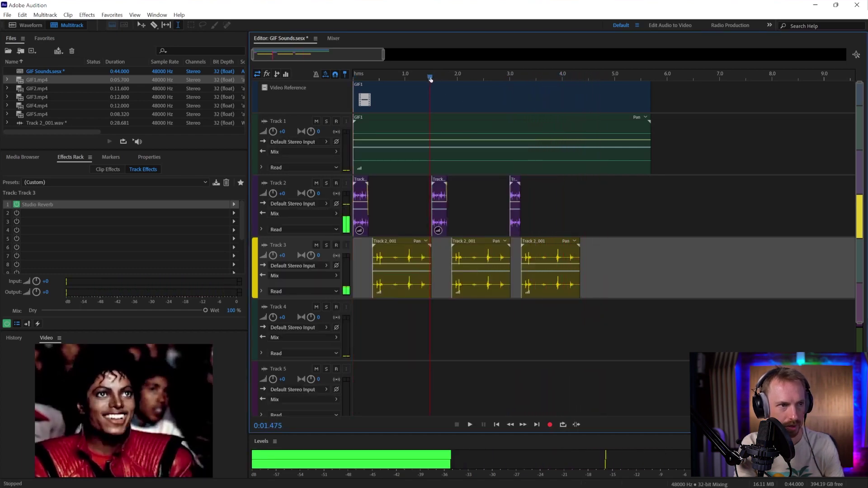
pyautogui.press('space')
pyautogui.press('=')
pyautogui.press('=')
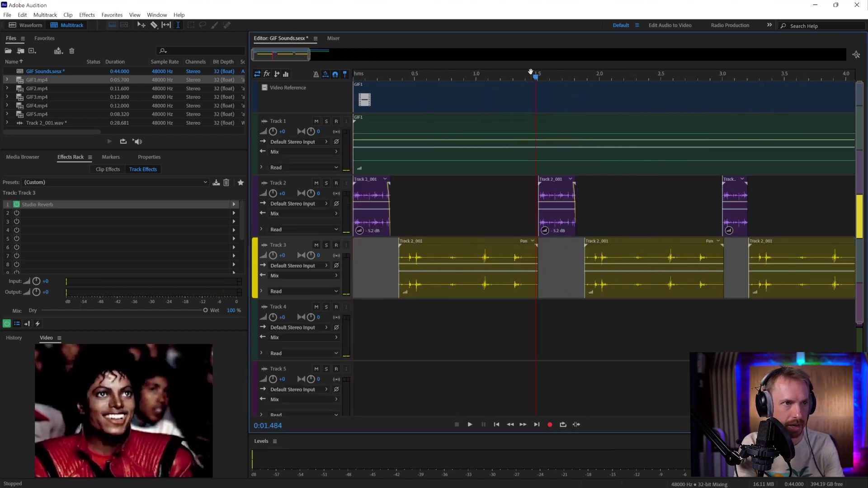
pyautogui.moveTo(536, 77); pyautogui.dragTo(537, 76)
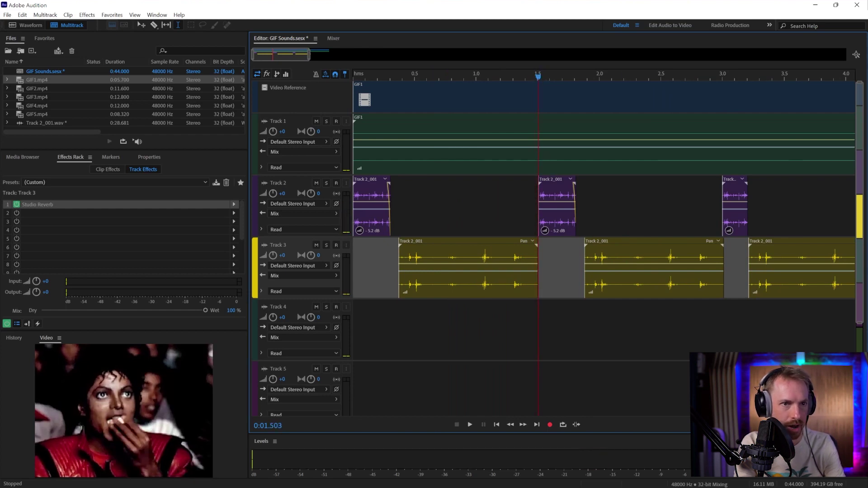
pyautogui.moveTo(738, 77); pyautogui.dragTo(711, 78)
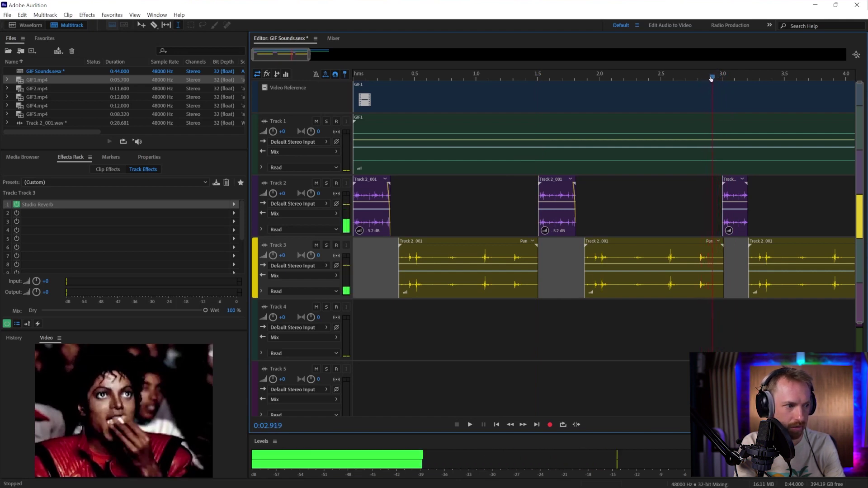
pyautogui.click(772, 243)
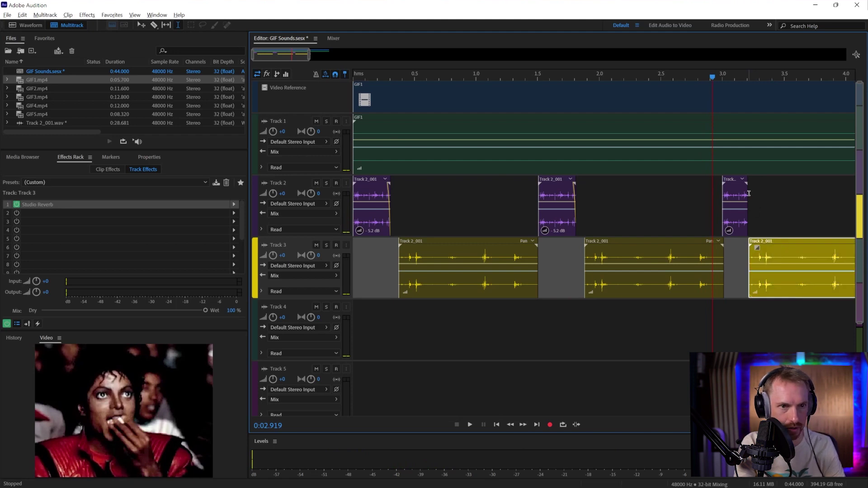
pyautogui.moveTo(732, 183); pyautogui.dragTo(729, 184)
pyautogui.moveTo(768, 244); pyautogui.dragTo(757, 244)
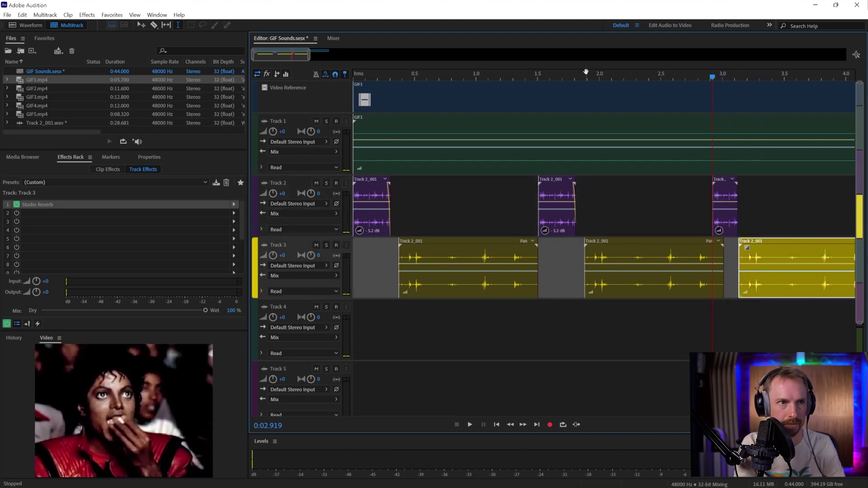
pyautogui.press('Home')
pyautogui.press('-')
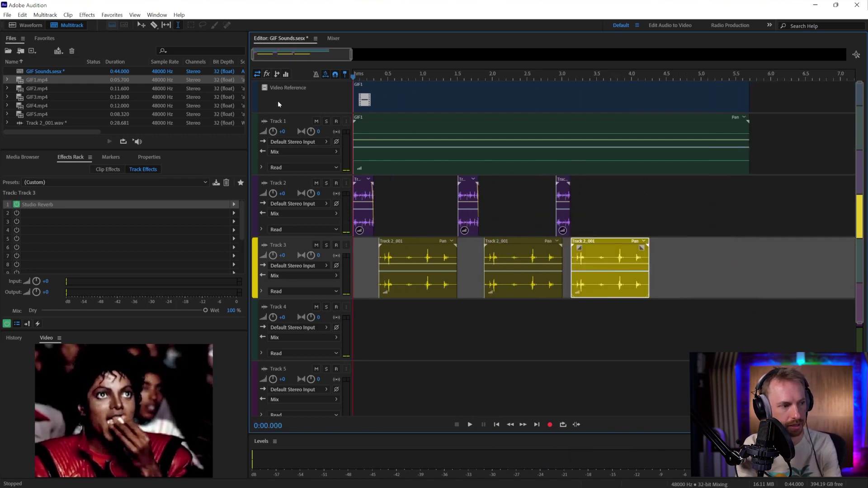
pyautogui.press('space')
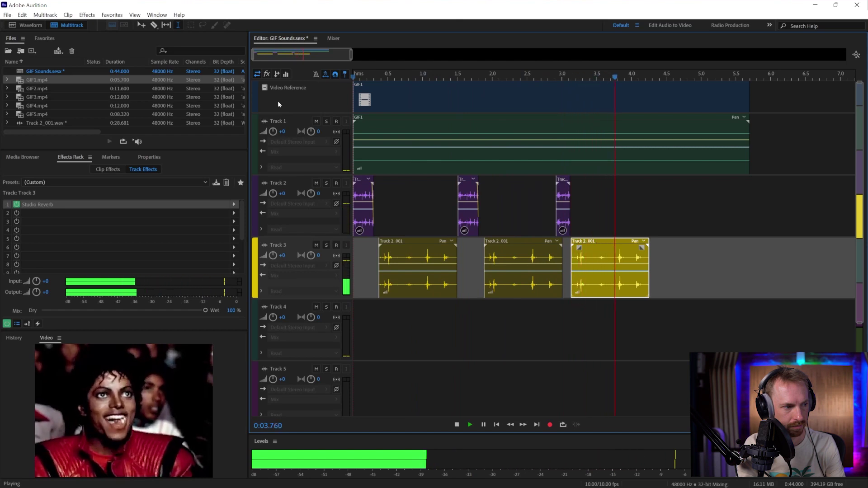
pyautogui.press('space')
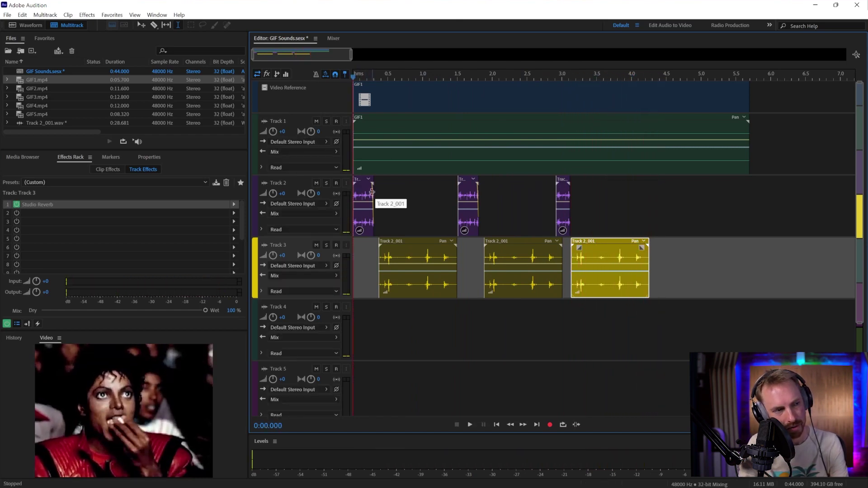
# Lengthen the first Track 2 clip slightly and play it back to check.
pyautogui.moveTo(371, 192); pyautogui.dragTo(381, 191)
pyautogui.press('space')
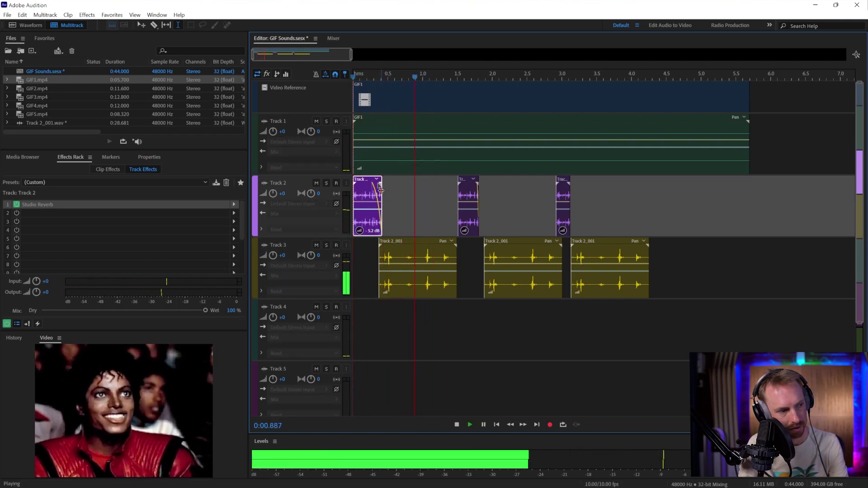
pyautogui.press('space')
pyautogui.press('space')
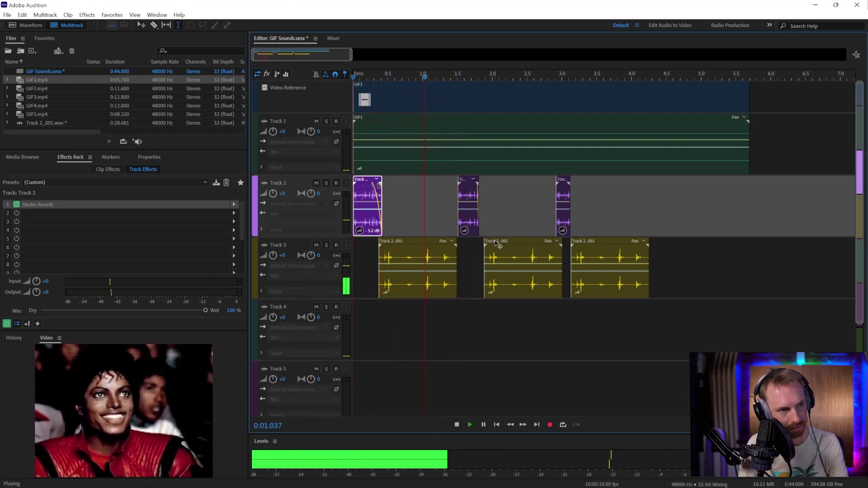
# Delete the repeated middle and later clips on Tracks 2 and 3, then return to the start.
pyautogui.press('space')
pyautogui.click(468, 208)
pyautogui.press('Delete')
pyautogui.click(509, 252)
pyautogui.press('Delete')
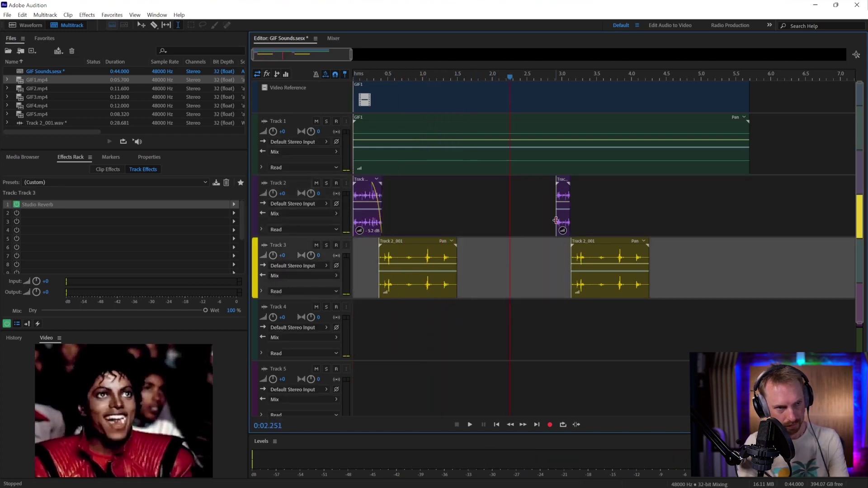
pyautogui.click(555, 220)
pyautogui.press('Delete')
pyautogui.click(569, 252)
pyautogui.click(587, 250)
pyautogui.press('Delete')
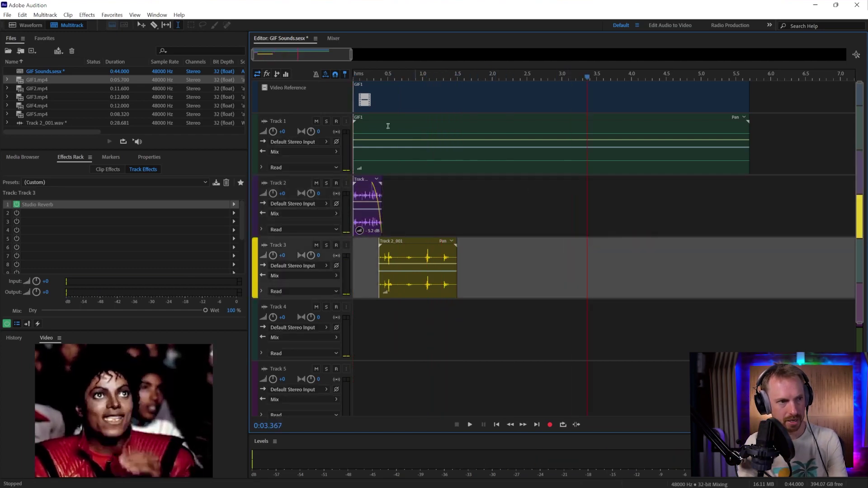
pyautogui.press('Home')
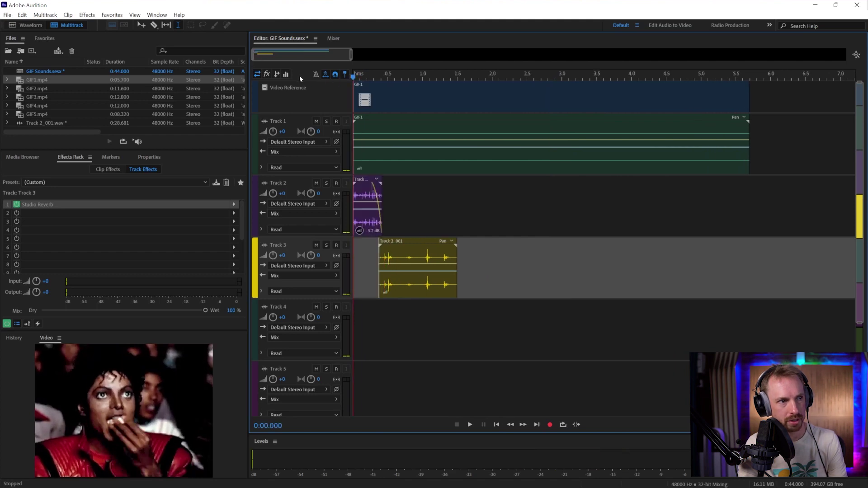
# Mix down the entire session, preview the 5.7-second result, and save it as GIF Sounds Mixdown 1.wav.
pyautogui.click(46, 14)
pyautogui.moveTo(113, 52)
pyautogui.click(171, 64)
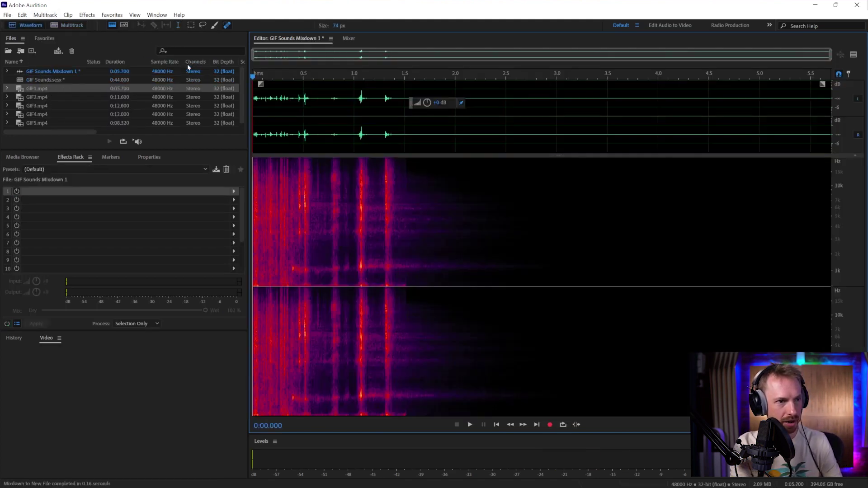
pyautogui.press('space')
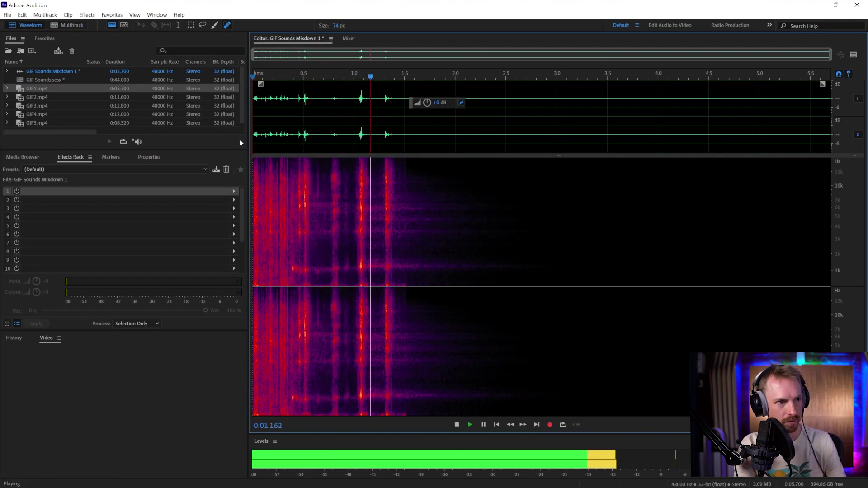
pyautogui.press('space')
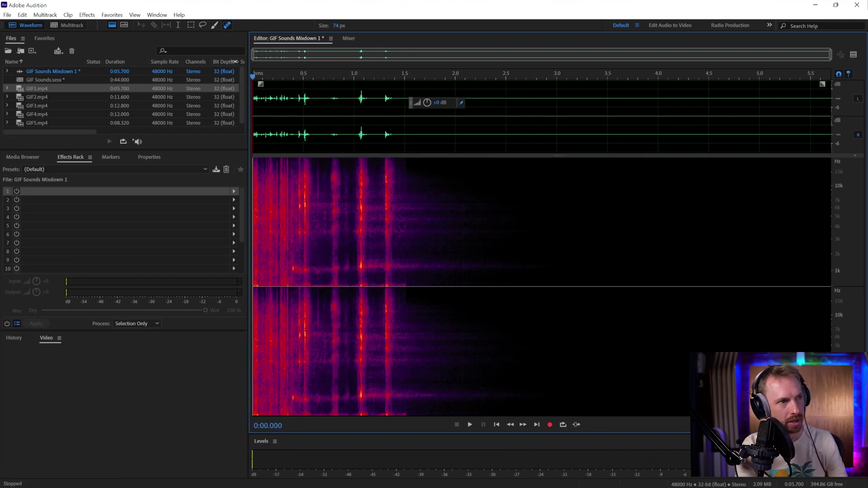
pyautogui.hotkey('ctrl', 'shift', 's')
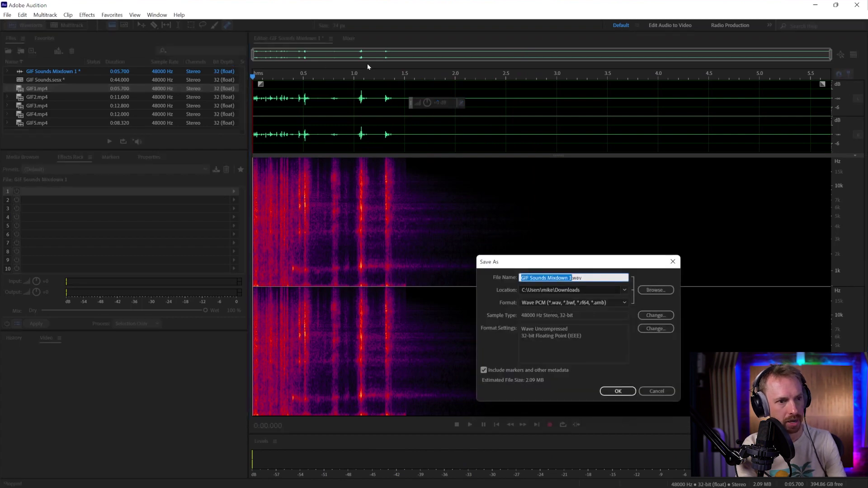
pyautogui.press('Return')
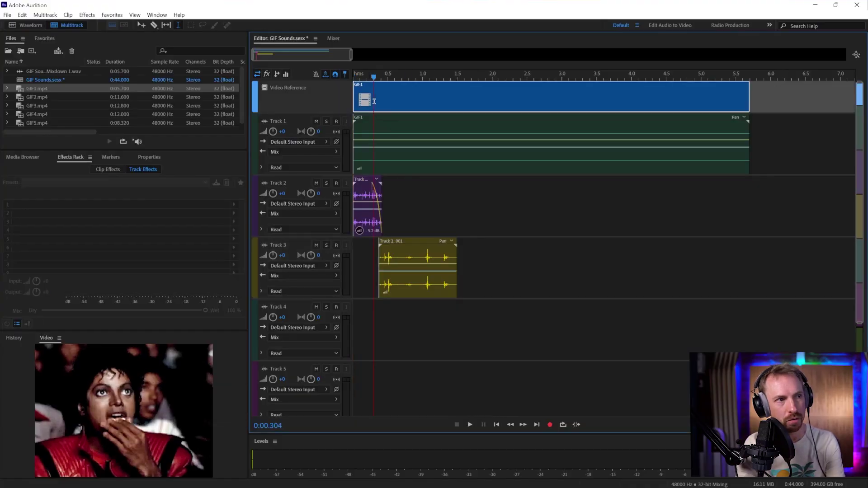
# Delete the GIF1 video clip and the old sound clips on Tracks 2 and 3.
pyautogui.press('Delete')
pyautogui.click(378, 126)
pyautogui.press('Delete')
pyautogui.click(380, 199)
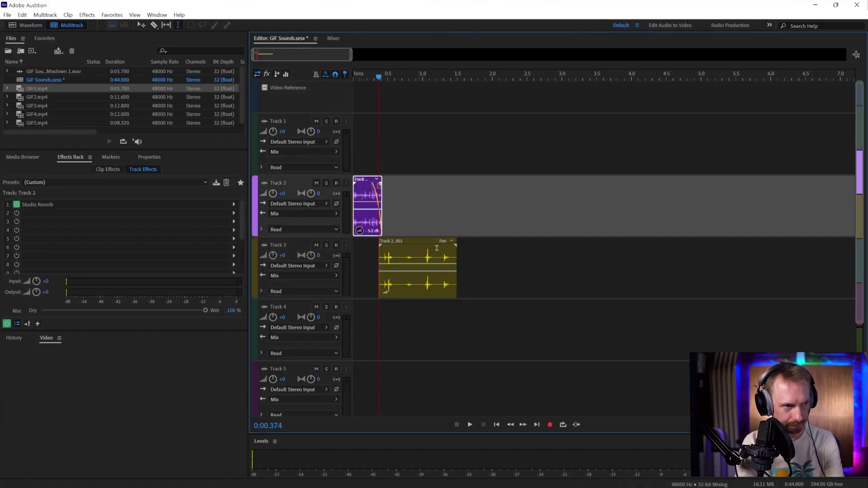
pyautogui.click(455, 260)
pyautogui.hotkey('ctrl', 'a')
pyautogui.press('Delete')
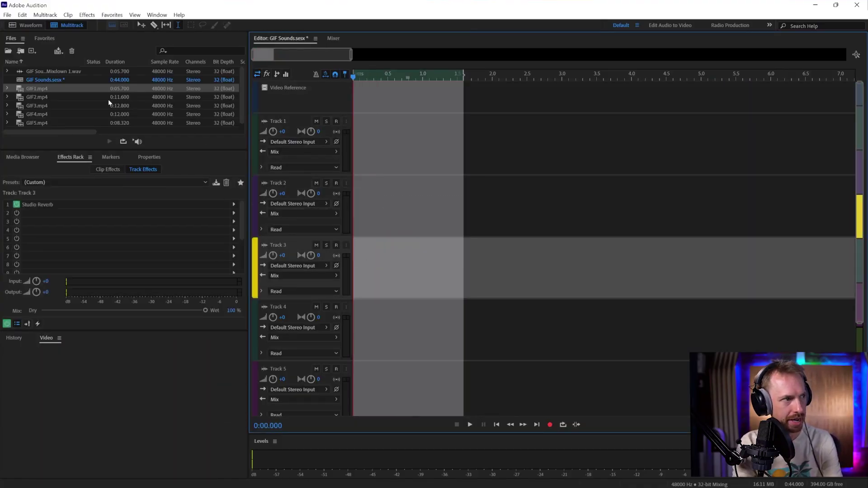
# Place GIF2.mp4 at the session start and play it through to plan its sounds.
pyautogui.moveTo(54, 97); pyautogui.dragTo(346, 101)
pyautogui.click(388, 101)
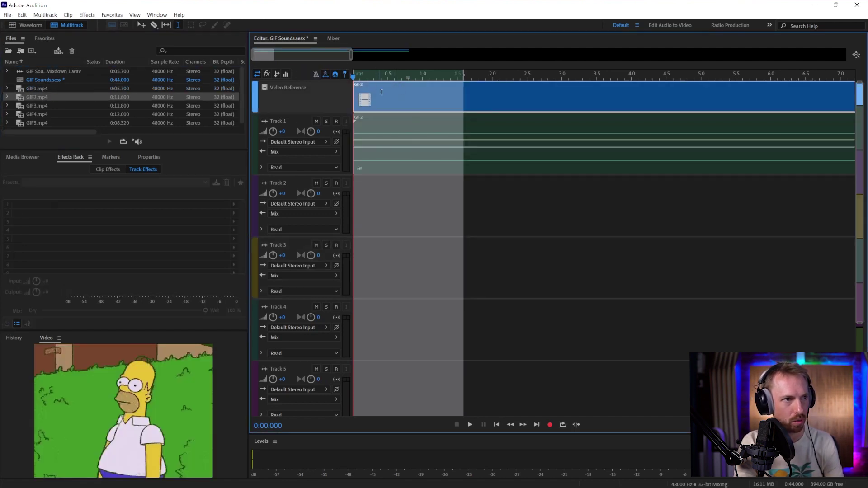
pyautogui.click(480, 183)
pyautogui.press('Home')
pyautogui.press('space')
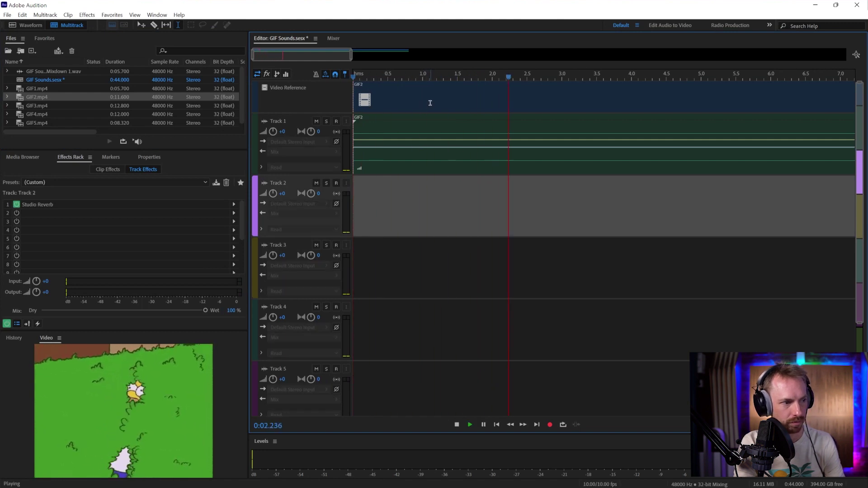
pyautogui.press('space')
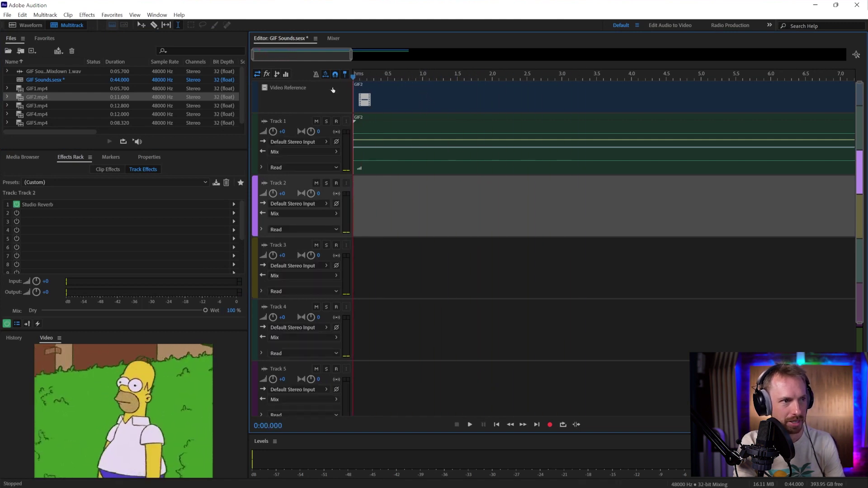
# Record a new take, Track 2_002, on Track 2 and play it with the video.
pyautogui.click(337, 182)
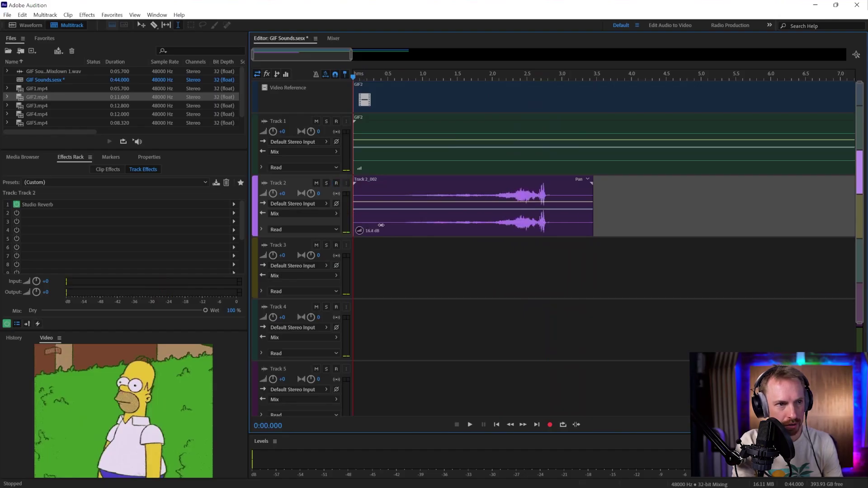
pyautogui.click(414, 221)
pyautogui.press('space')
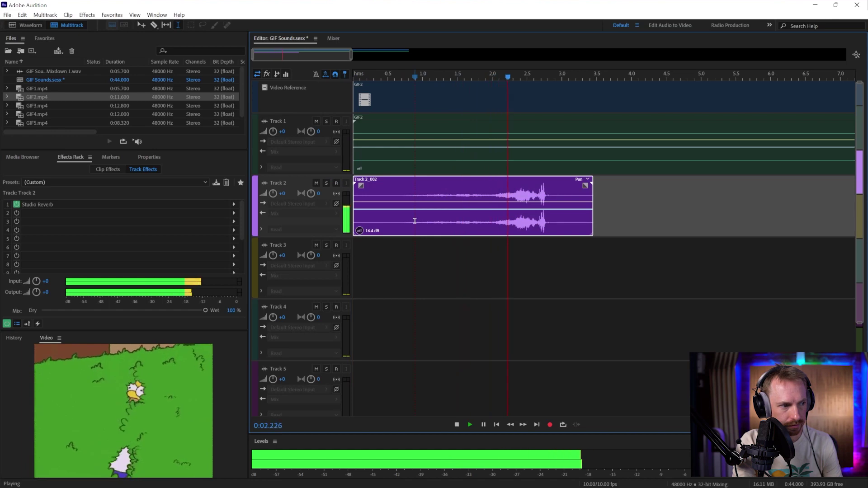
pyautogui.press('space')
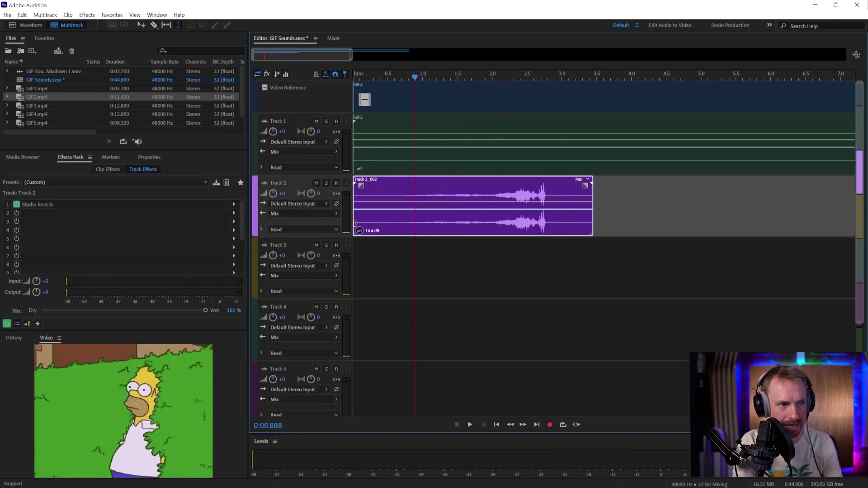
# Trim the silent start off Track 2_002 and nudge it to about 0.3–3.4 s.
pyautogui.moveTo(355, 223); pyautogui.dragTo(375, 222)
pyautogui.moveTo(540, 75)
pyautogui.mouseDown()
pyautogui.moveTo(514, 78)
pyautogui.moveTo(548, 77)
pyautogui.mouseUp()
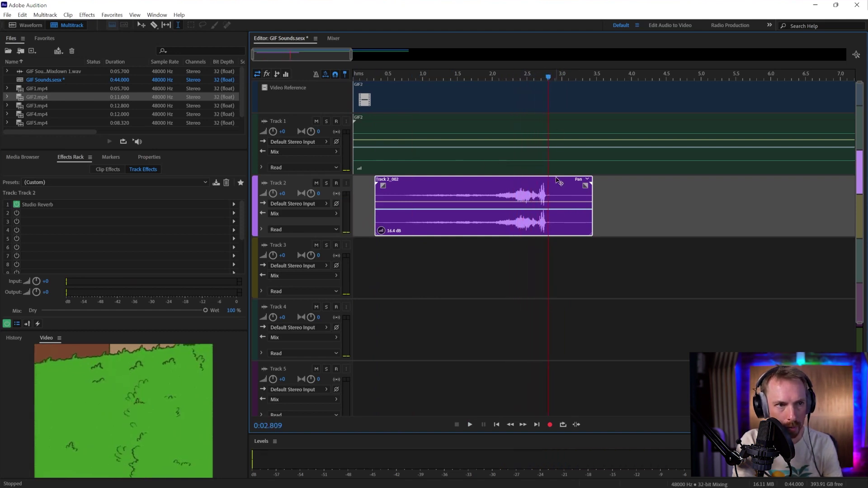
pyautogui.moveTo(559, 181); pyautogui.dragTo(563, 181)
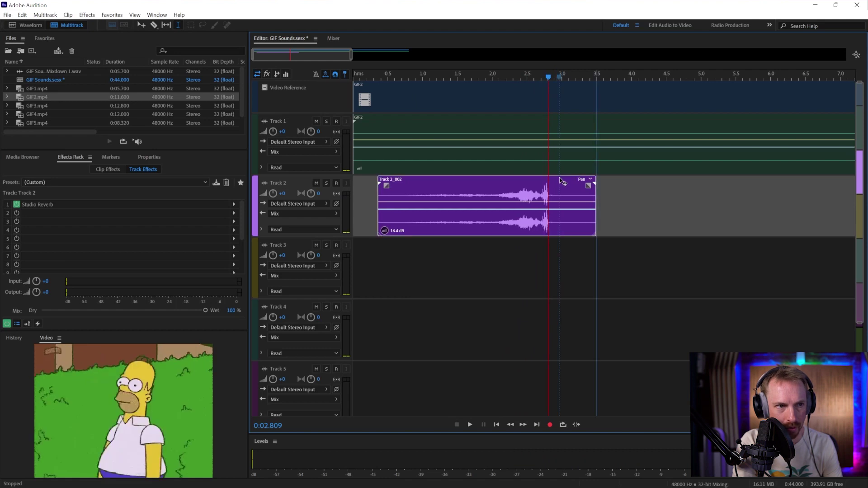
pyautogui.click(516, 76)
pyautogui.press('space')
pyautogui.press('space')
pyautogui.press('space')
pyautogui.click(481, 91)
pyautogui.click(385, 93)
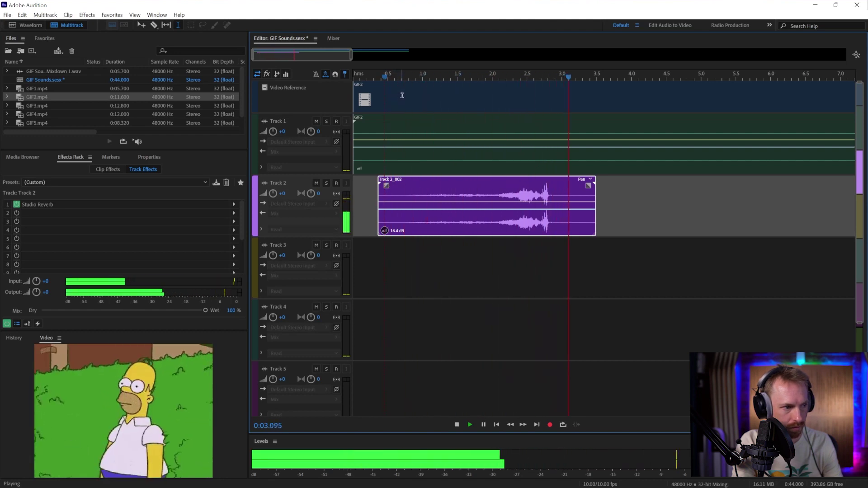
pyautogui.press('space')
# Record a new take, Track 3_003, on Track 3 and move it to around 1.8 s.
pyautogui.click(559, 278)
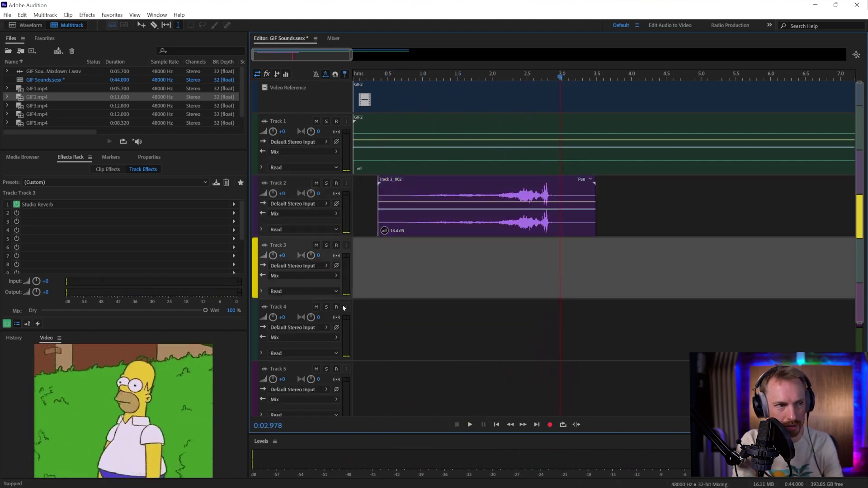
pyautogui.click(336, 246)
pyautogui.click(551, 425)
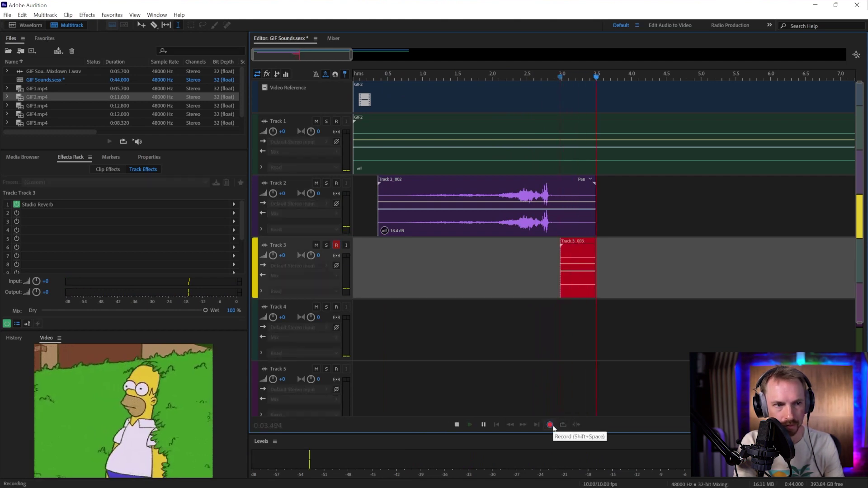
pyautogui.press('space')
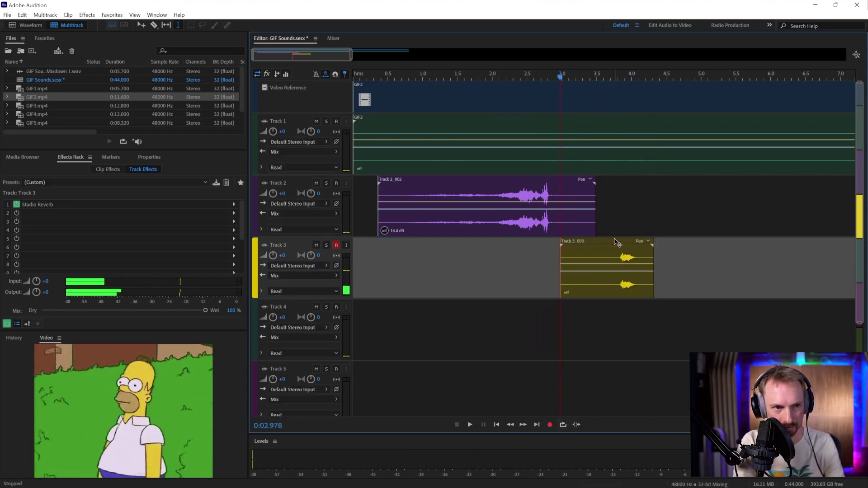
pyautogui.moveTo(610, 252); pyautogui.dragTo(529, 242)
pyautogui.click(537, 325)
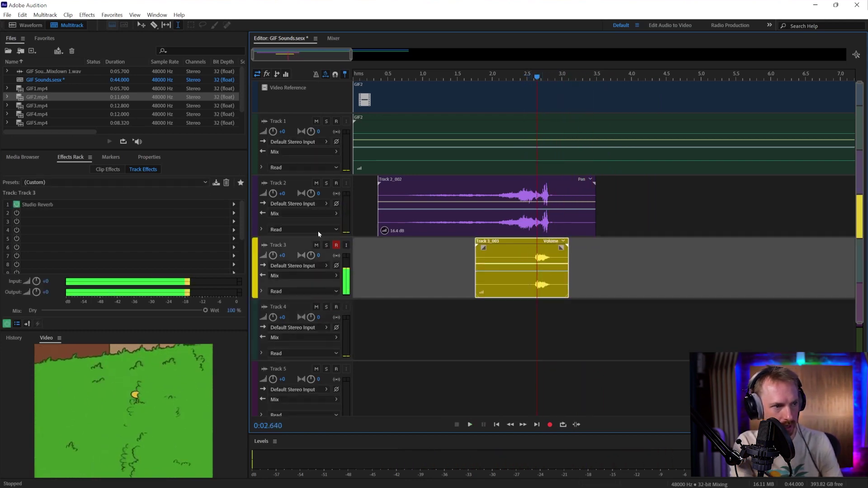
pyautogui.click(393, 249)
# Replace Track 3's reverb with a Pitch Shifter set to -3 semitones.
pyautogui.click(233, 205)
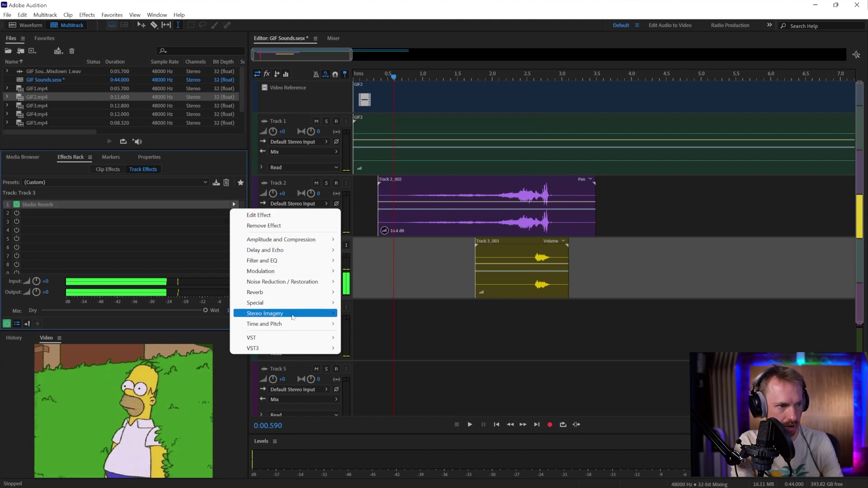
pyautogui.moveTo(298, 325)
pyautogui.click(371, 334)
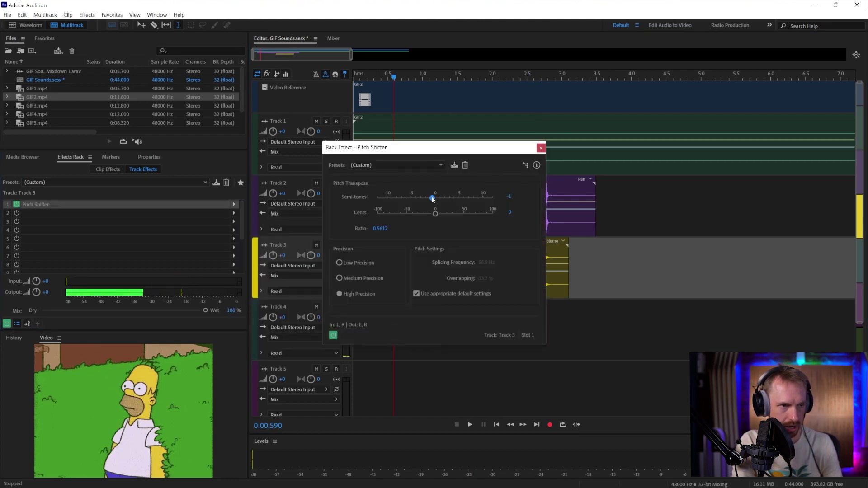
pyautogui.press('space')
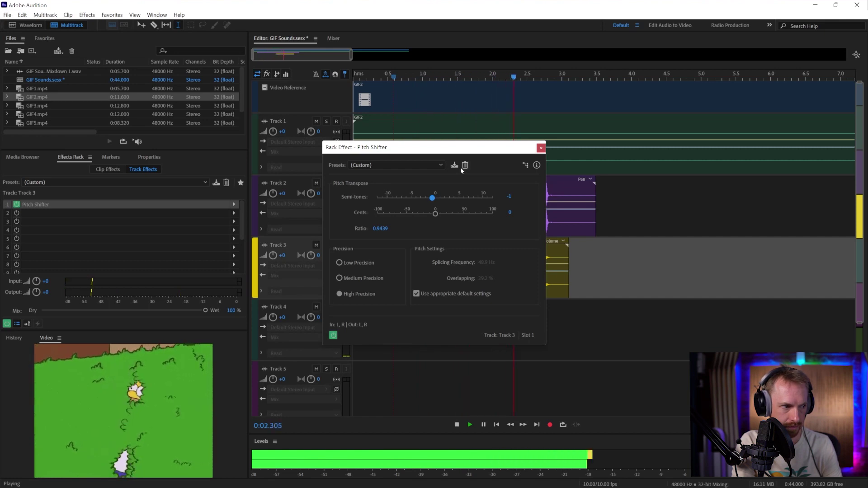
pyautogui.moveTo(432, 198); pyautogui.dragTo(423, 197)
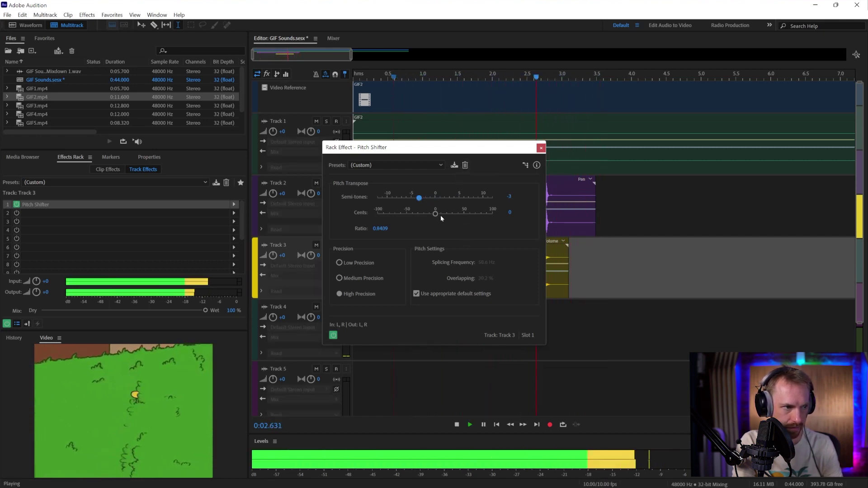
pyautogui.press('space')
pyautogui.click(541, 147)
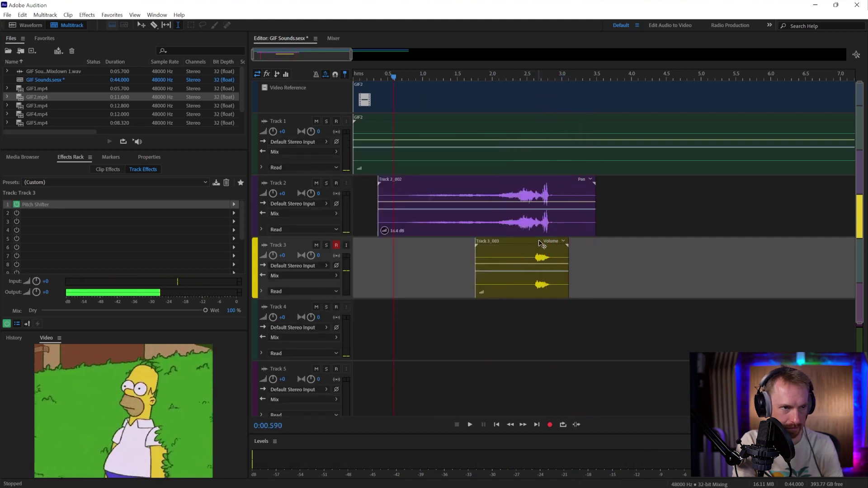
# Shift the Track 3 clip slightly later and play back to check its timing.
pyautogui.moveTo(529, 244); pyautogui.dragTo(529, 245)
pyautogui.press('space')
pyautogui.press('space')
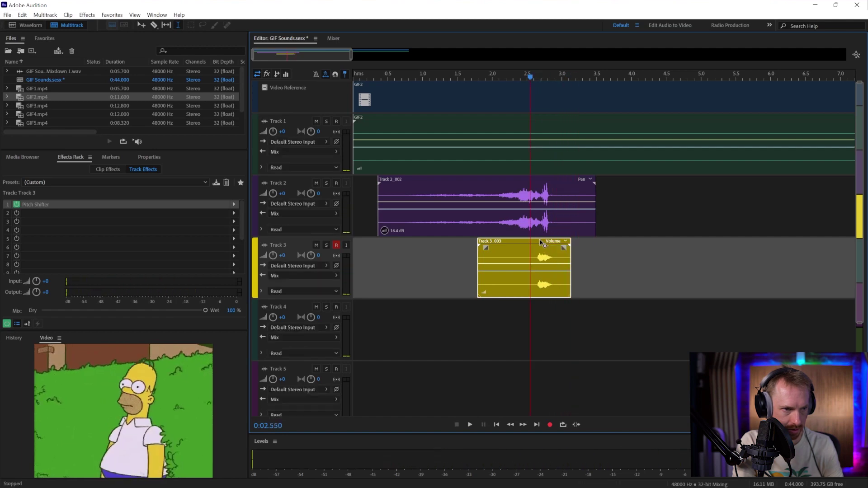
pyautogui.press('space')
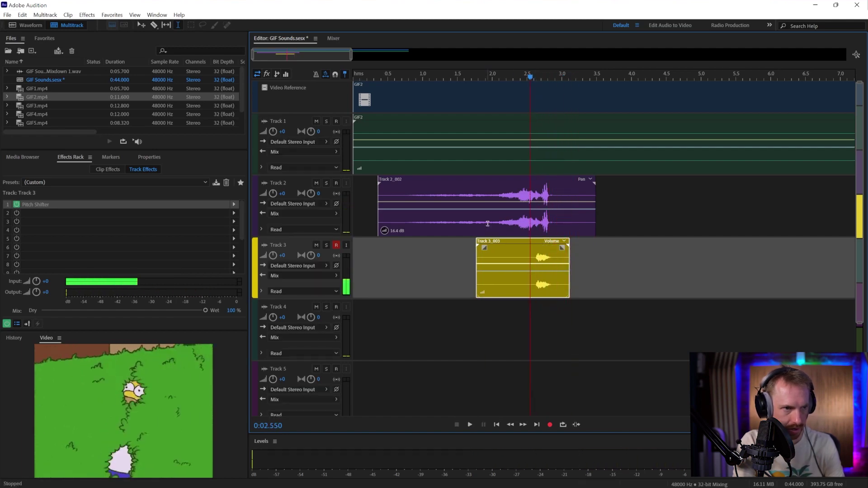
pyautogui.click(487, 224)
# Add a Phaser with the Zed Lepplin preset to Track 2's second effect slot and preview it.
pyautogui.click(423, 215)
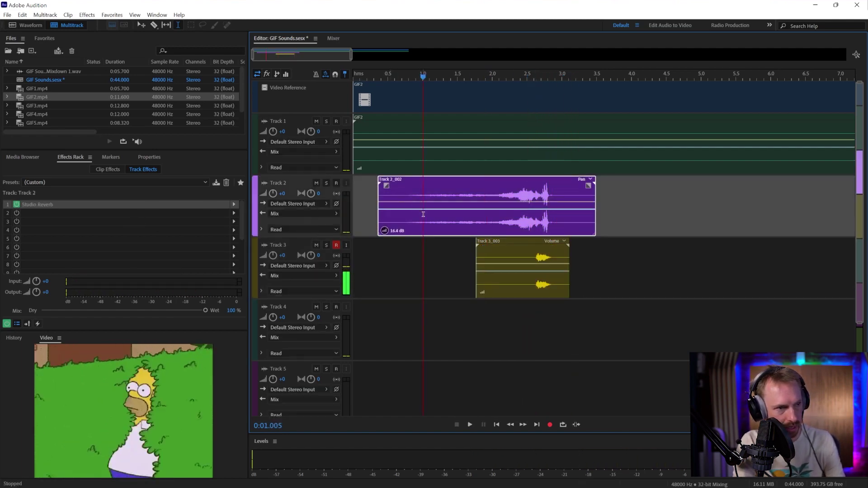
pyautogui.click(234, 213)
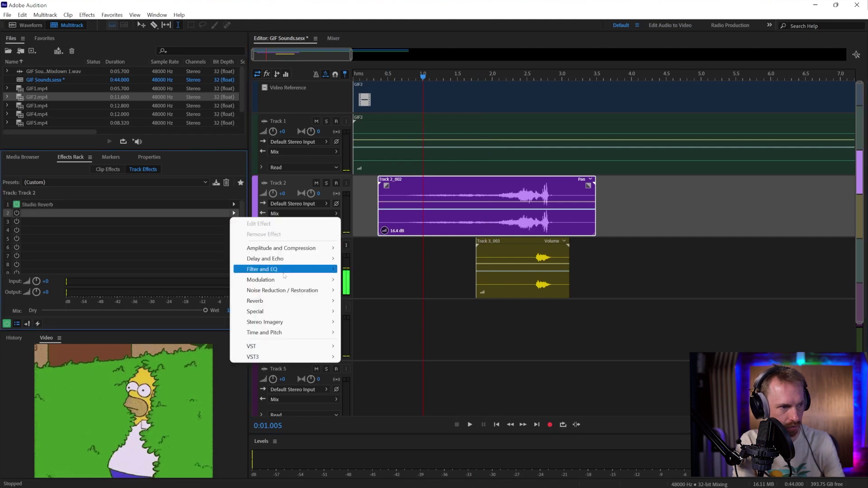
pyautogui.moveTo(297, 280)
pyautogui.click(369, 311)
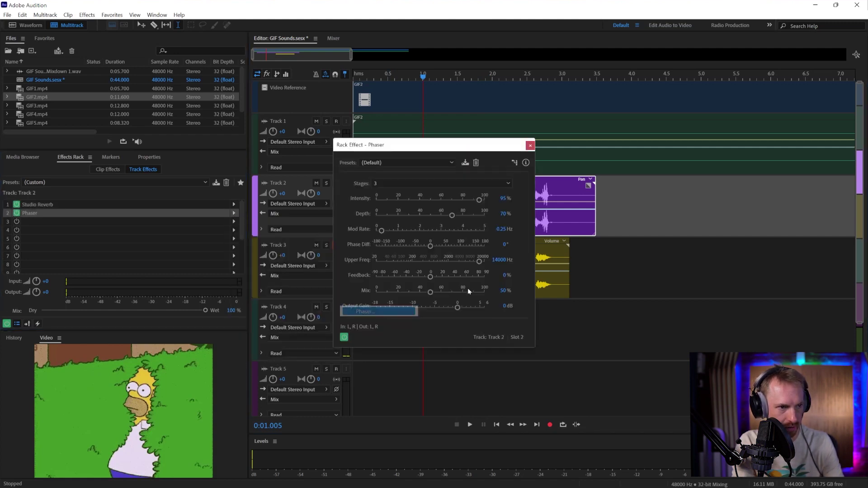
pyautogui.click(425, 163)
pyautogui.click(416, 353)
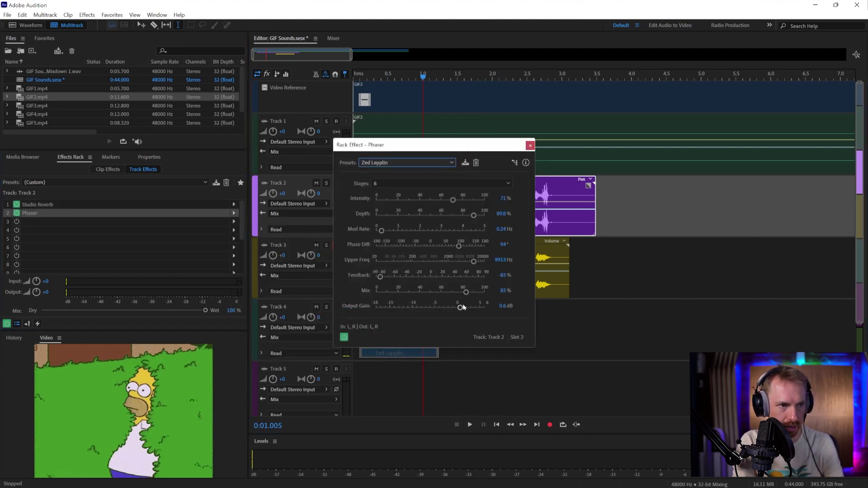
pyautogui.press('space')
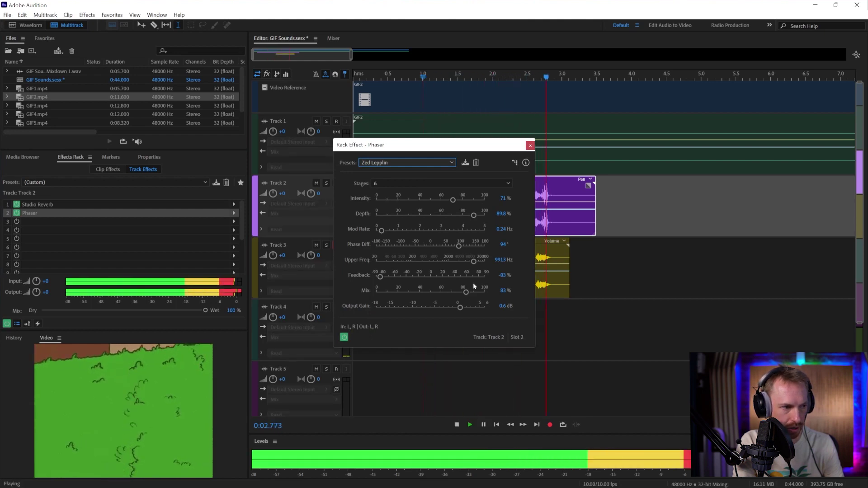
pyautogui.press('space')
pyautogui.click(530, 145)
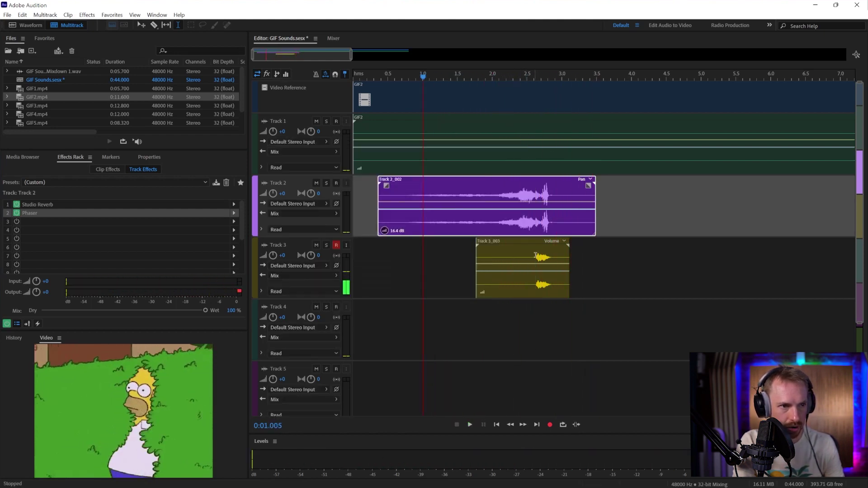
# Nudge the Track 3_003 clip slightly earlier and replay the session to check timing.
pyautogui.click(538, 245)
pyautogui.press('space')
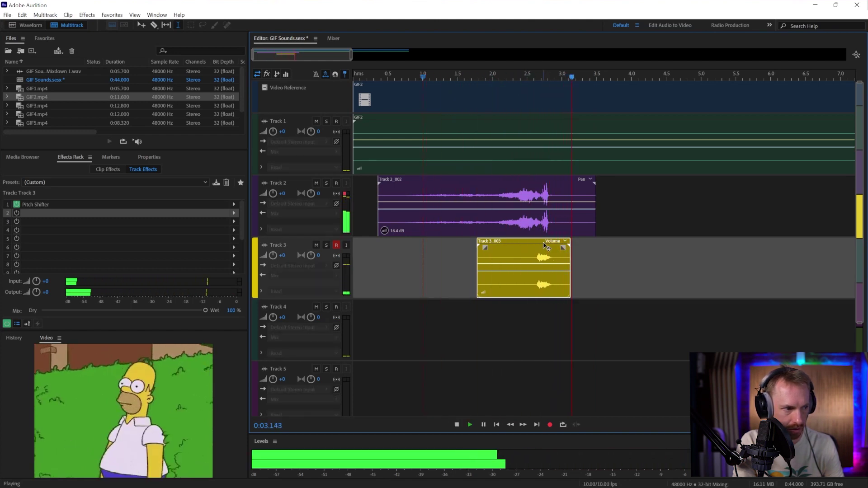
pyautogui.press('space')
pyautogui.press('space')
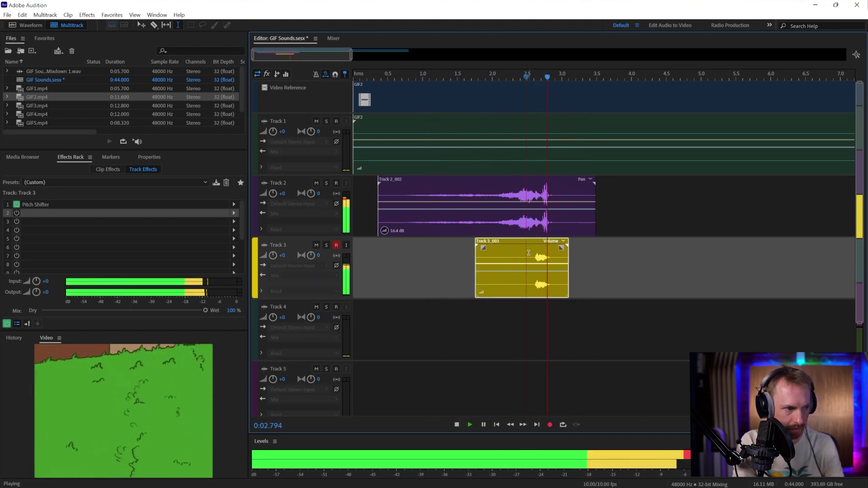
pyautogui.moveTo(544, 244); pyautogui.dragTo(538, 244)
pyautogui.press('space')
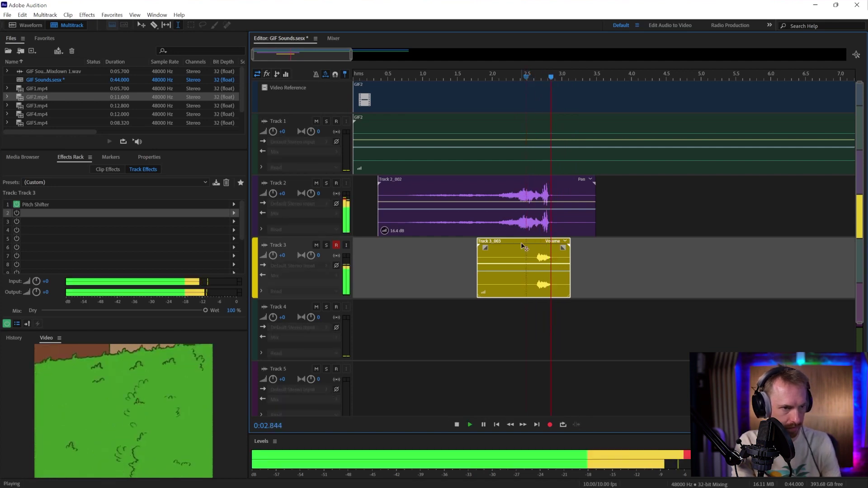
pyautogui.press('space')
pyautogui.scroll(-1, 373, 95)
pyautogui.press('Home')
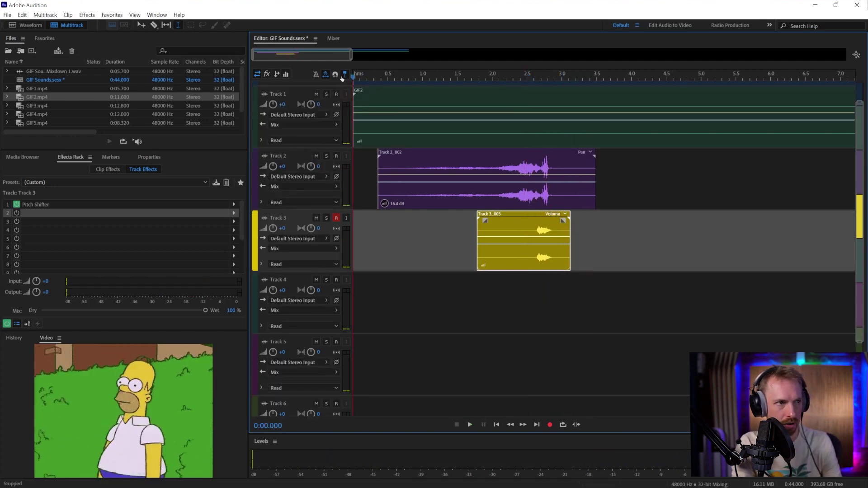
pyautogui.press('space')
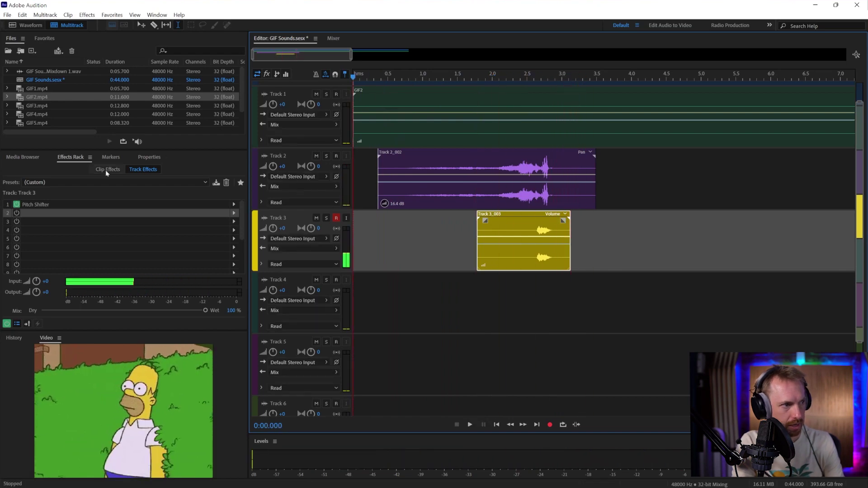
# Browse the MRC DRONES and MRC BREAKERS library folders, previewing sounds including BREAKERS MRC 08.wav.
pyautogui.press('space')
pyautogui.click(26, 157)
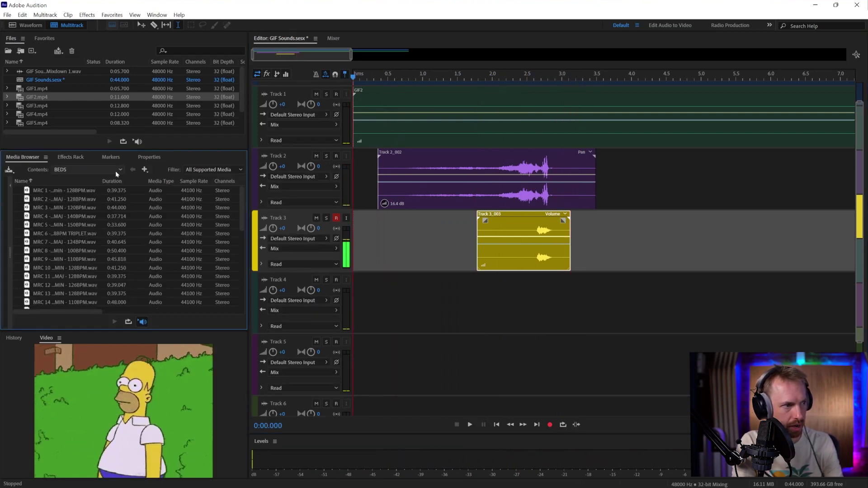
pyautogui.click(114, 170)
pyautogui.click(113, 185)
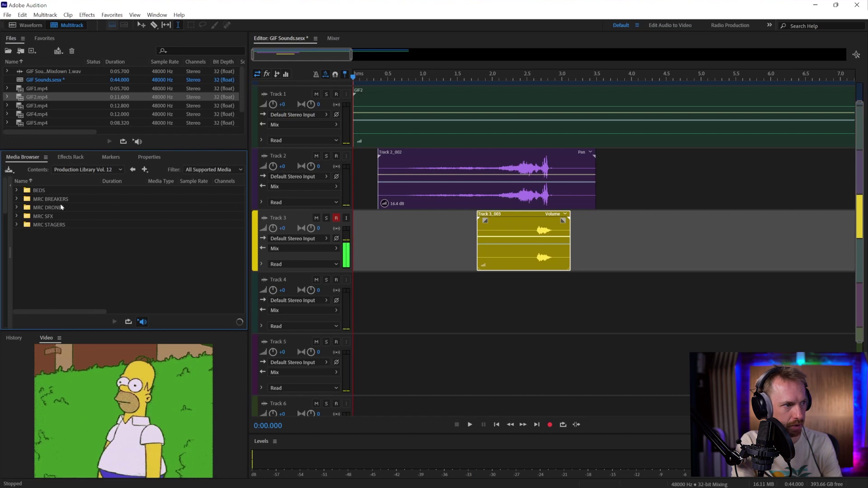
pyautogui.click(59, 224)
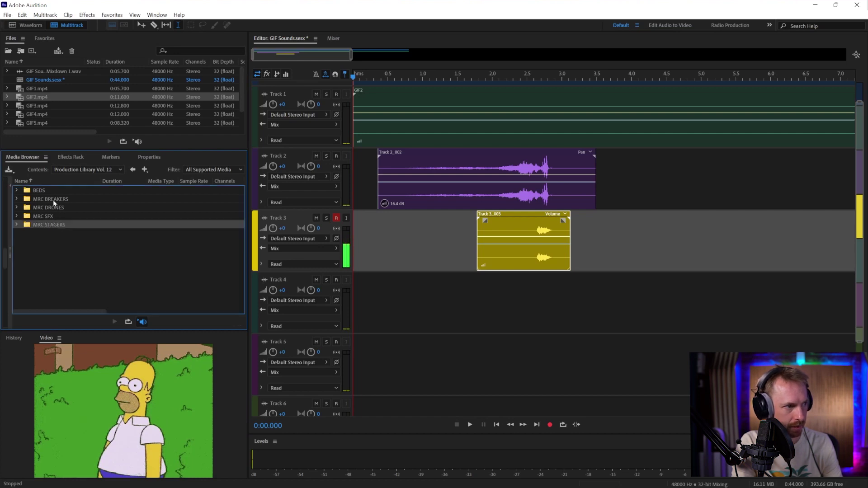
pyautogui.doubleClick(50, 207)
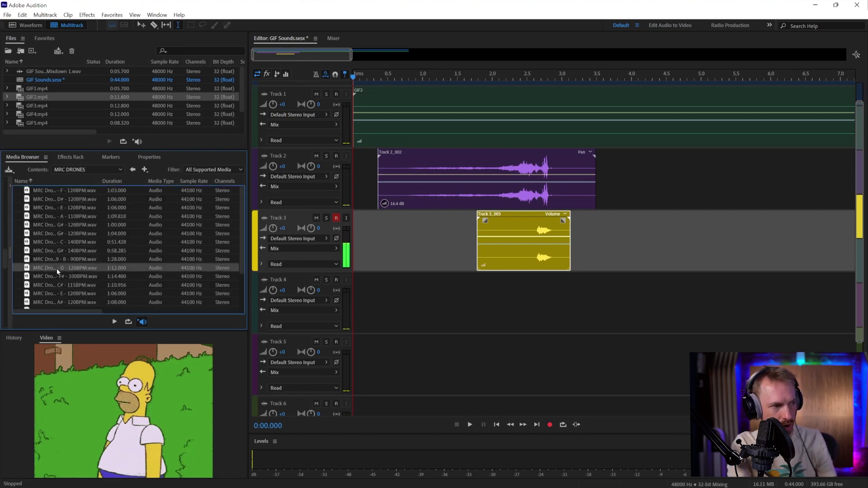
pyautogui.click(57, 270)
pyautogui.scroll(-2, 48, 289)
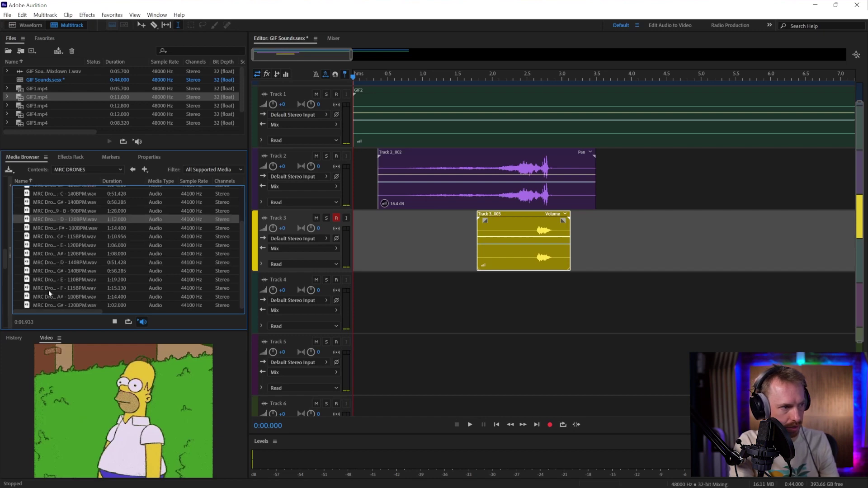
pyautogui.click(48, 269)
pyautogui.click(132, 169)
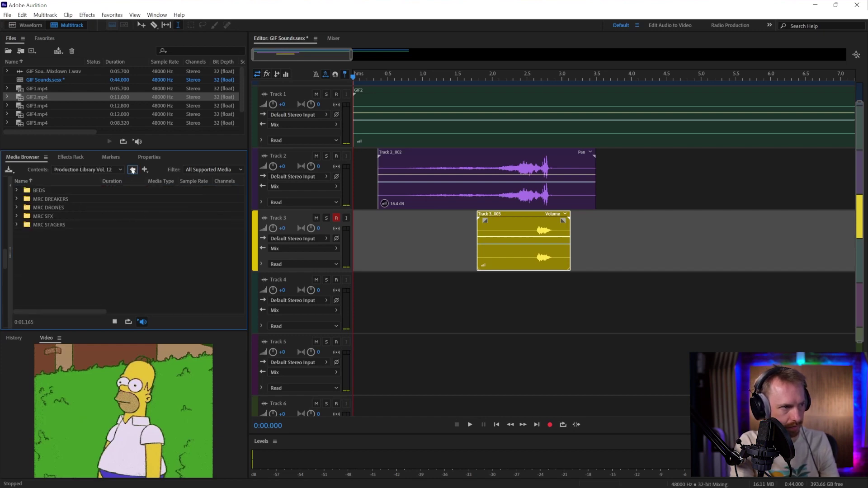
pyautogui.doubleClick(66, 199)
pyautogui.click(55, 252)
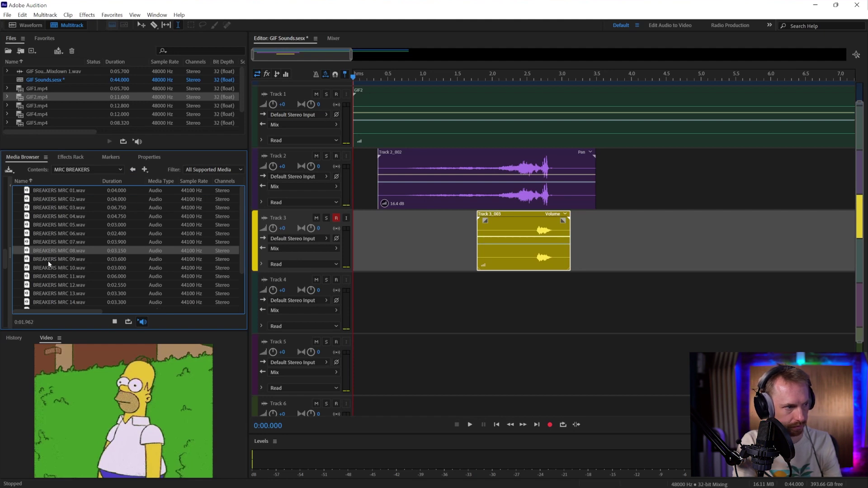
# Place BREAKERS MRC 08.wav at the start of Track 4, converted to 48000 Hz.
pyautogui.moveTo(49, 252); pyautogui.dragTo(347, 271)
pyautogui.click(479, 270)
pyautogui.press('space')
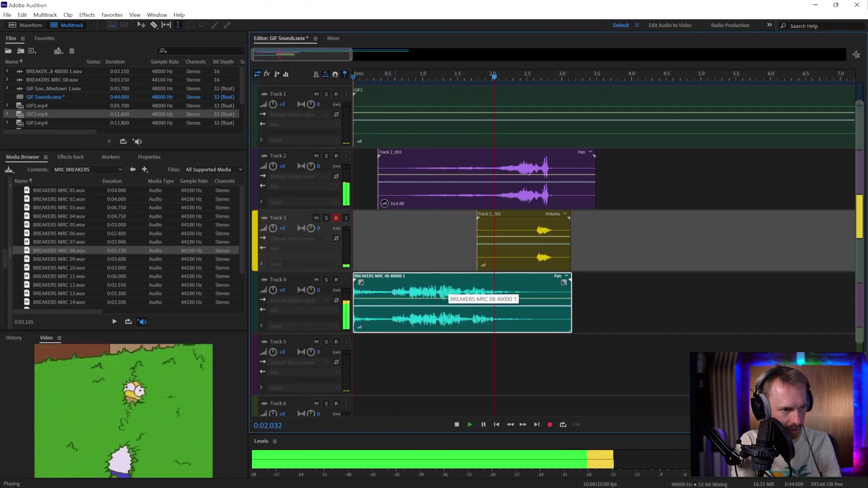
pyautogui.press('space')
# Trim the Track 4 clip to its first 0.55 s by deleting the tail.
pyautogui.moveTo(391, 294); pyautogui.dragTo(625, 253)
pyautogui.press('Delete')
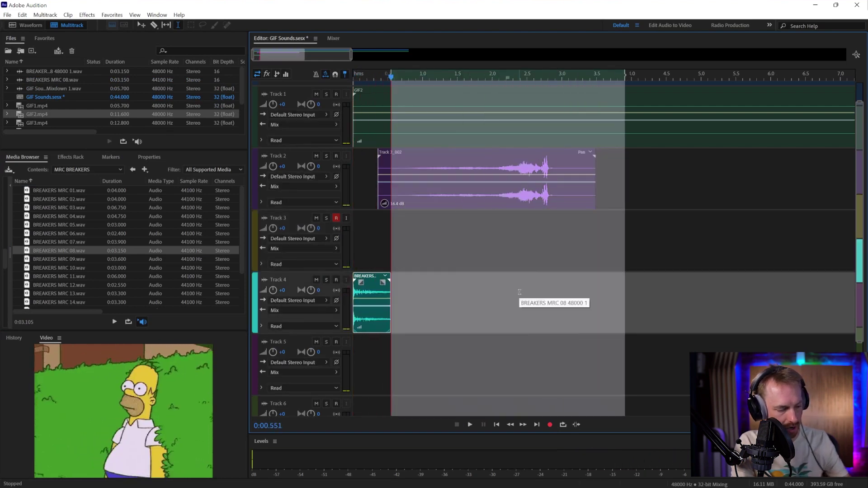
pyautogui.hotkey('ctrl', 'z')
pyautogui.click(401, 301)
pyautogui.moveTo(393, 294); pyautogui.dragTo(668, 294)
pyautogui.press('Delete')
pyautogui.click(515, 297)
# Add Studio Reverb to Track 4's Effects Rack slot 1 with the Vocal Reverb (large) preset.
pyautogui.click(71, 156)
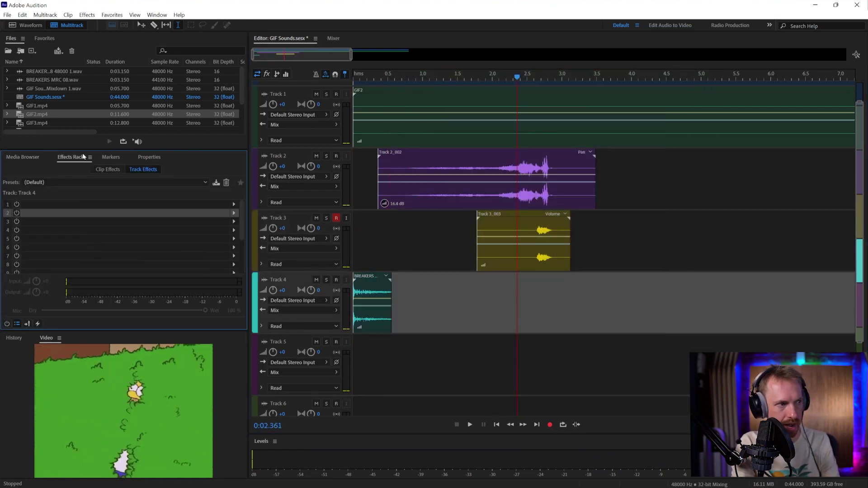
pyautogui.click(234, 204)
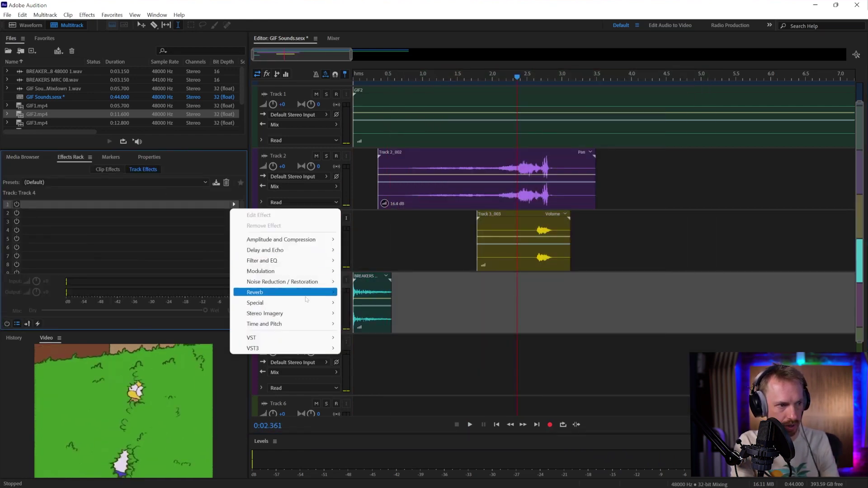
pyautogui.moveTo(316, 292)
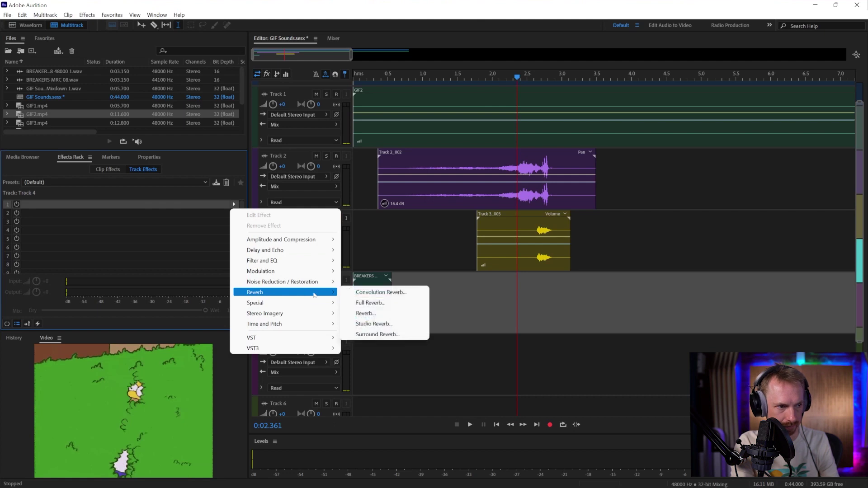
pyautogui.click(375, 324)
pyautogui.click(427, 151)
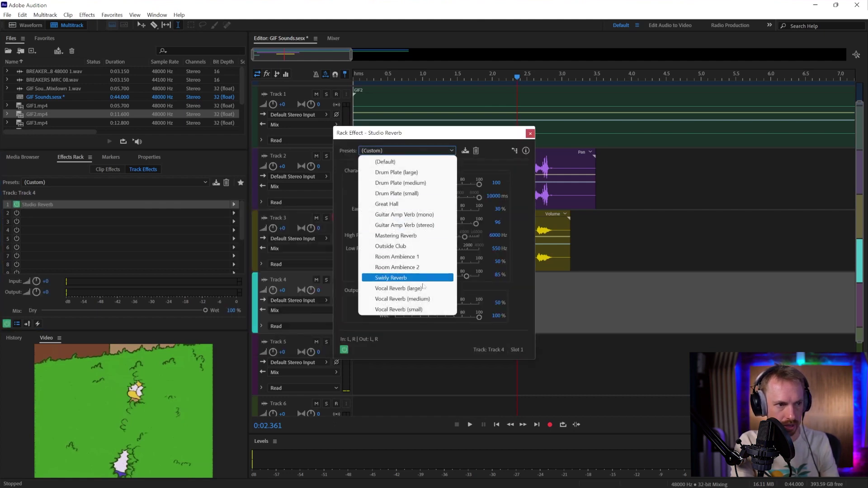
pyautogui.click(409, 288)
# Preview Track 4 with the reverb from near the start, then close the reverb settings.
pyautogui.click(395, 76)
pyautogui.press('space')
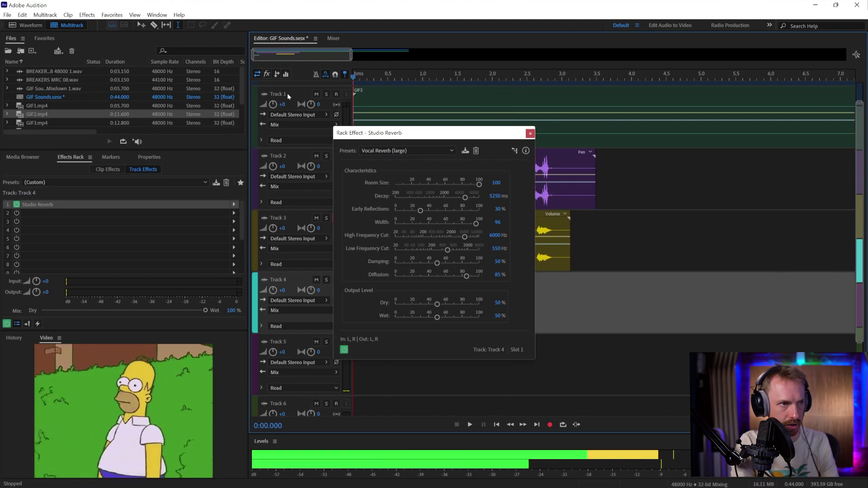
pyautogui.press('space')
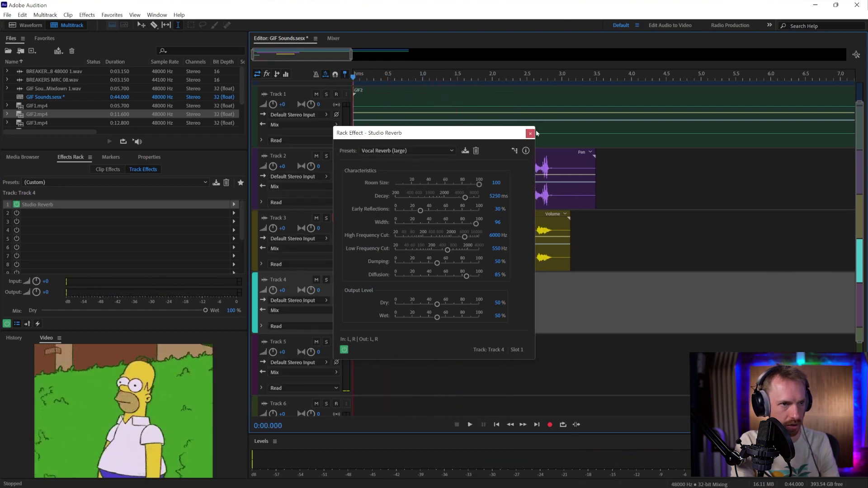
pyautogui.click(530, 133)
# Time-stretch Track 4's BREAKERS clip to 306%, then to 499%, listening after each stretch.
pyautogui.moveTo(392, 281); pyautogui.dragTo(471, 276)
pyautogui.press('space')
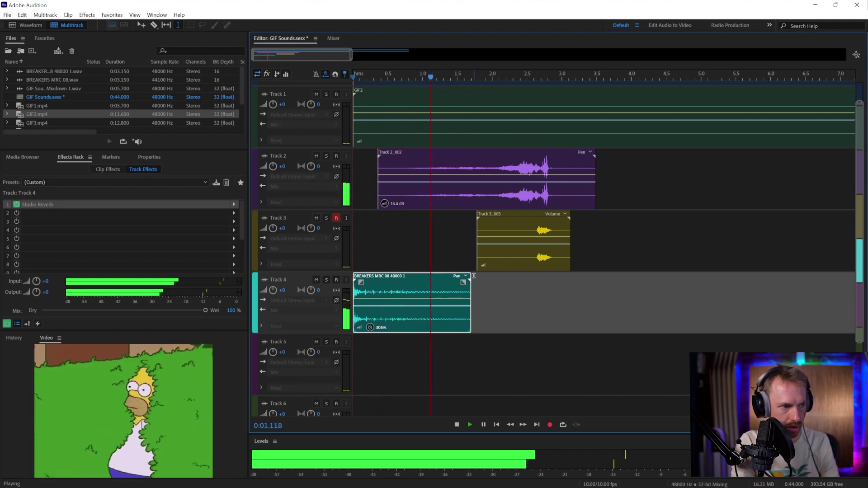
pyautogui.press('space')
pyautogui.moveTo(470, 283); pyautogui.dragTo(544, 270)
pyautogui.press('space')
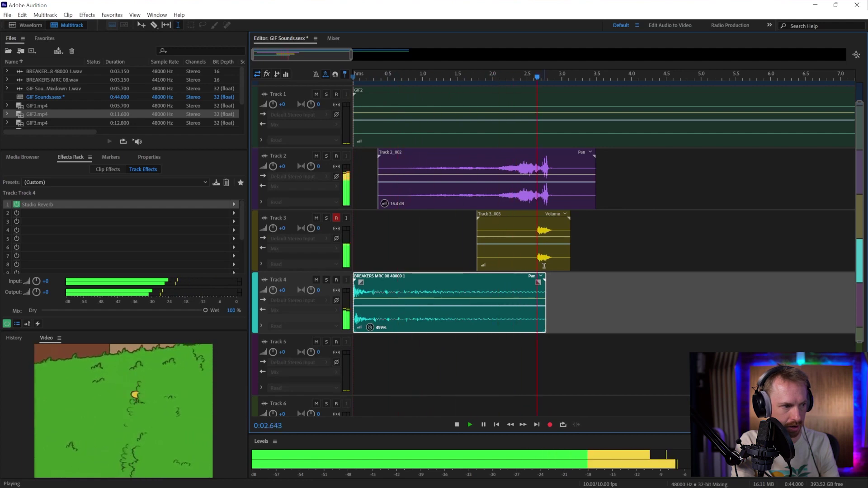
pyautogui.press('space')
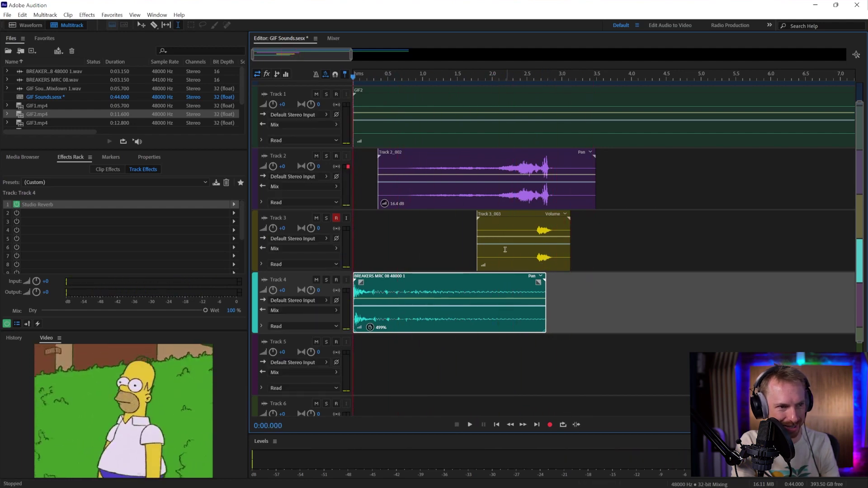
# Time-stretch the yellow Track 3 clip to 112% and listen from 2.264 s.
pyautogui.scroll(-1, 503, 251)
pyautogui.click(491, 236)
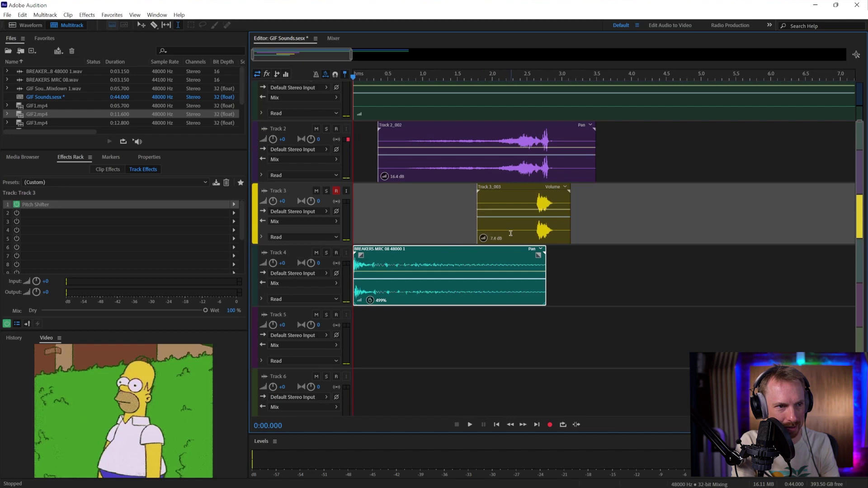
pyautogui.click(511, 233)
pyautogui.press('space')
pyautogui.press('space')
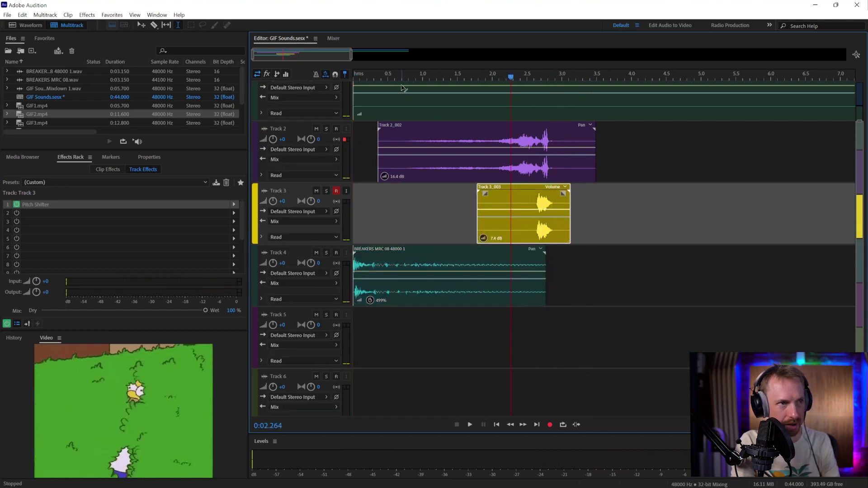
pyautogui.moveTo(397, 71); pyautogui.dragTo(395, 71)
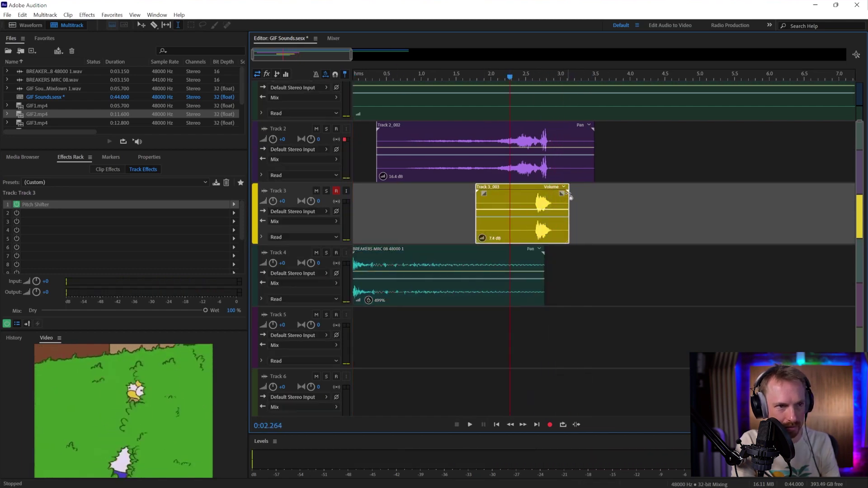
pyautogui.moveTo(570, 196); pyautogui.dragTo(546, 190)
pyautogui.press('space')
# Play the session from the start to check the stretched clips' timing.
pyautogui.press('space')
pyautogui.press('Home')
pyautogui.press('space')
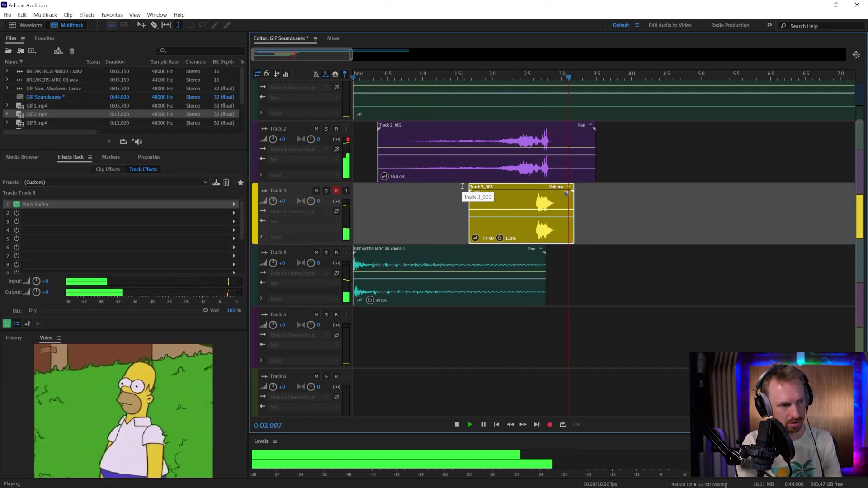
pyautogui.press('space')
pyautogui.scroll(2, 464, 186)
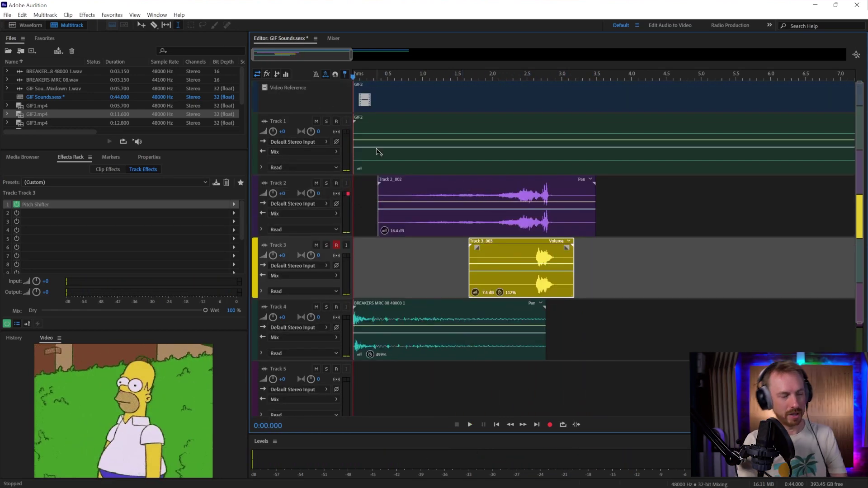
pyautogui.press('space')
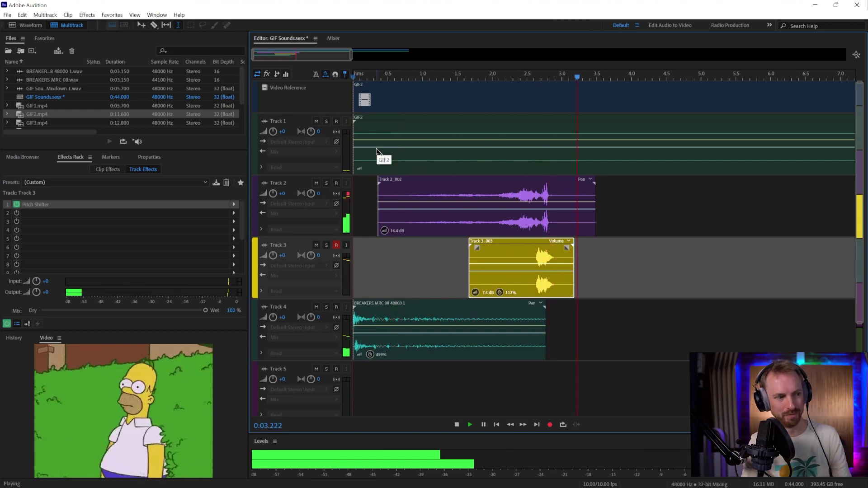
pyautogui.press('space')
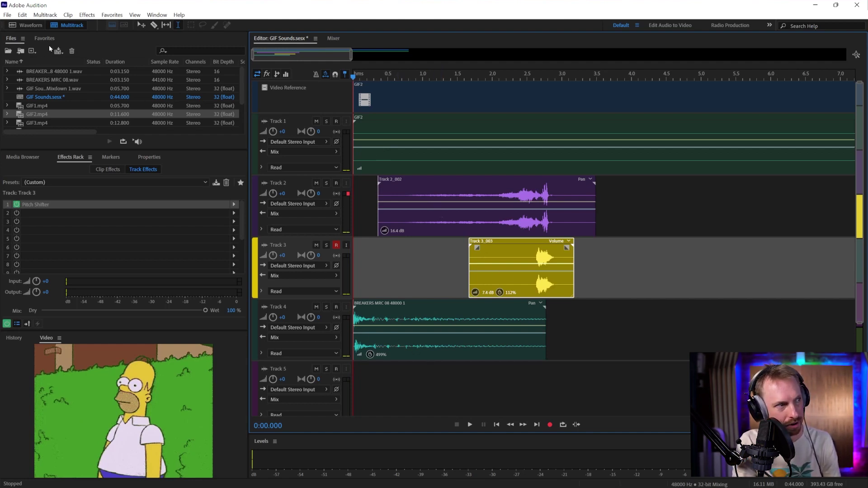
# Mix down the entire GIF2 session to a new file and save it as GIF Sounds Mixdown 2.wav.
pyautogui.click(45, 15)
pyautogui.moveTo(132, 55)
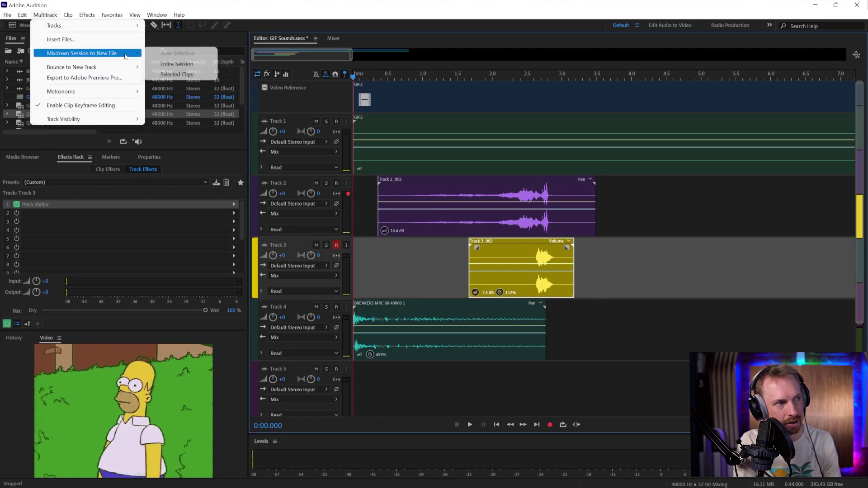
pyautogui.click(176, 64)
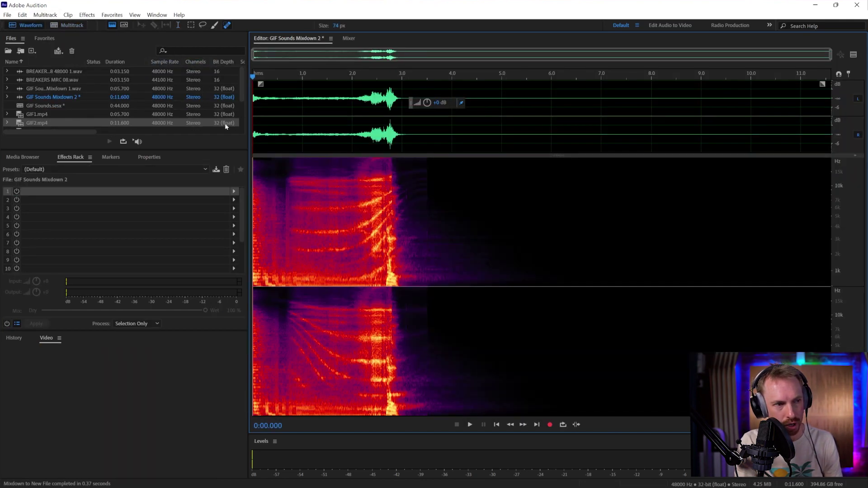
pyautogui.hotkey('ctrl', 'shift', 's')
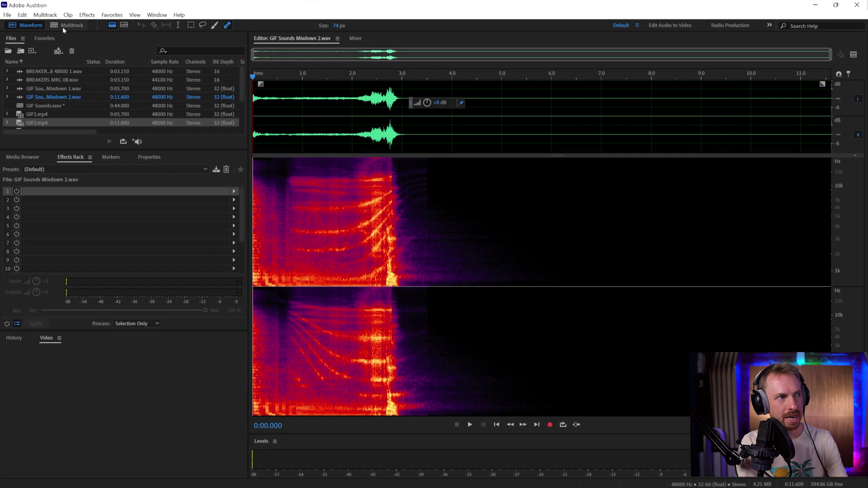
# Return to the multitrack session and delete every clip in it.
pyautogui.click(62, 27)
pyautogui.click(427, 257)
pyautogui.hotkey('ctrl', 'a')
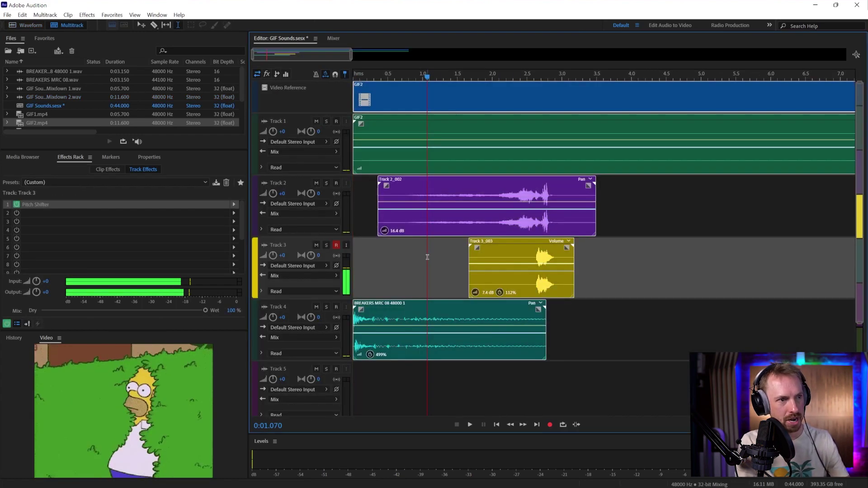
pyautogui.press('Delete')
# Place GIF3.mp4 at the start of Track 1 and play it from the beginning.
pyautogui.scroll(-2, 51, 104)
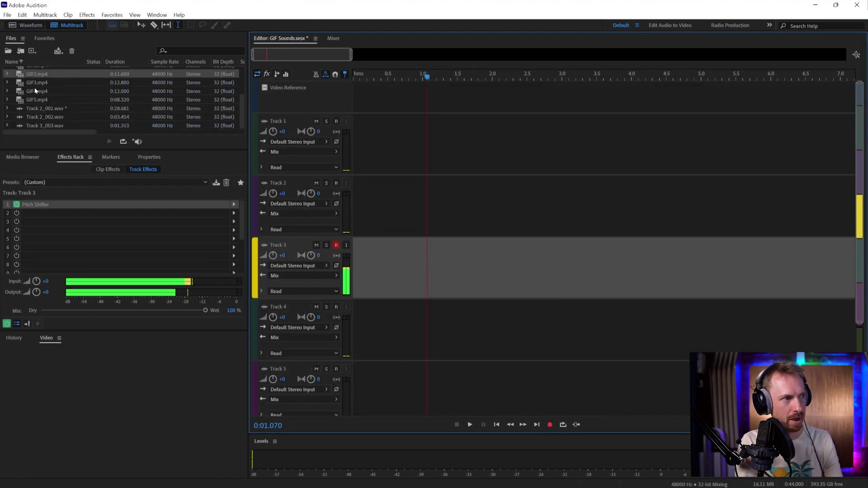
pyautogui.moveTo(34, 86); pyautogui.dragTo(353, 87)
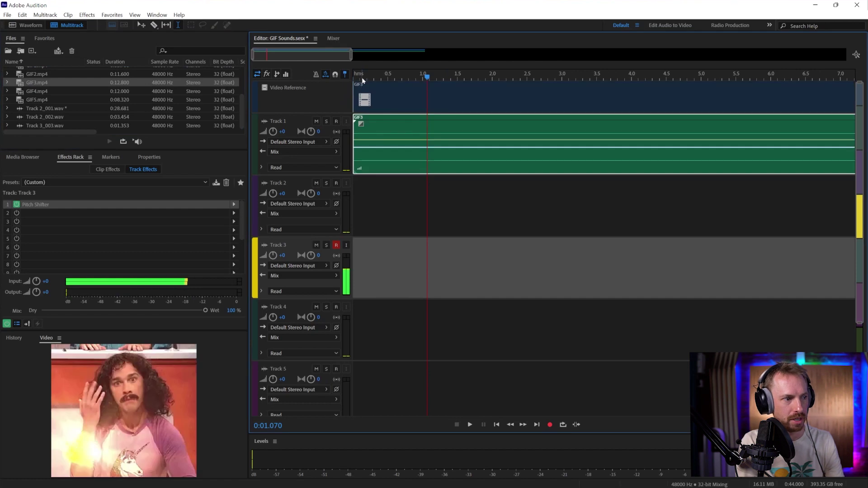
pyautogui.press('Home')
pyautogui.press('space')
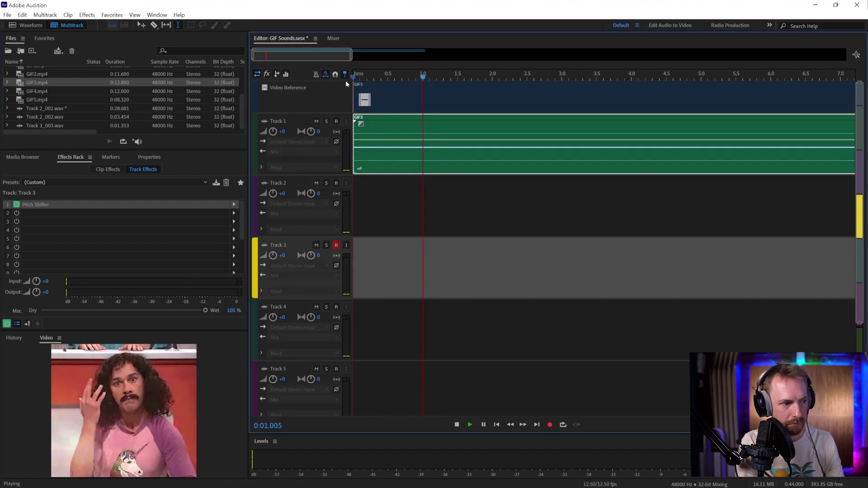
pyautogui.press('space')
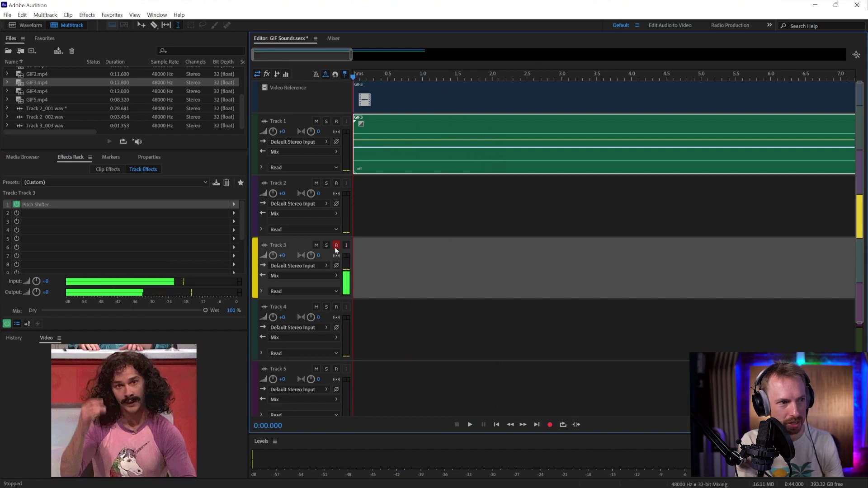
# Record a new Track 3_004 take on Track 3, preview it, and copy it onto Track 4.
pyautogui.click(549, 423)
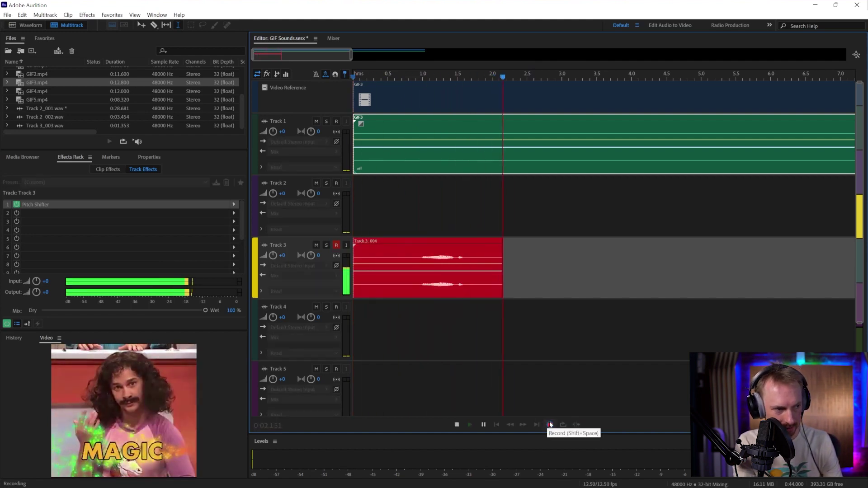
pyautogui.click(549, 424)
pyautogui.click(410, 231)
pyautogui.press('space')
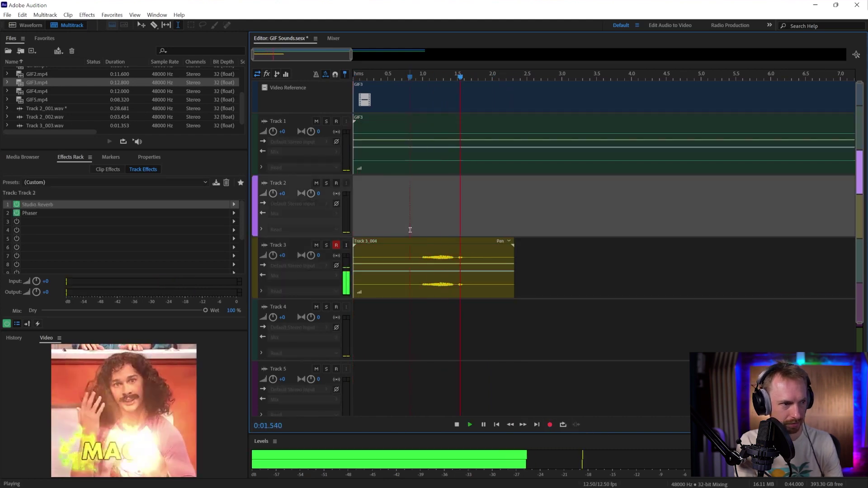
pyautogui.press('space')
pyautogui.click(411, 254)
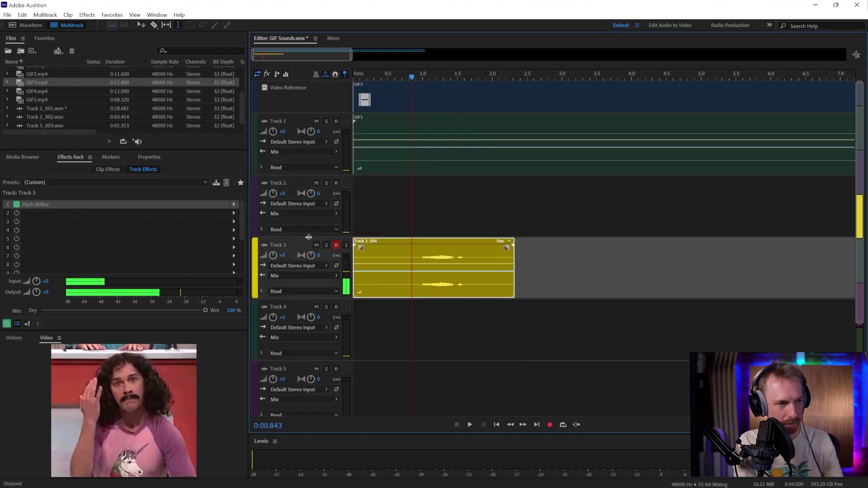
pyautogui.moveTo(408, 241); pyautogui.dragTo(406, 304)
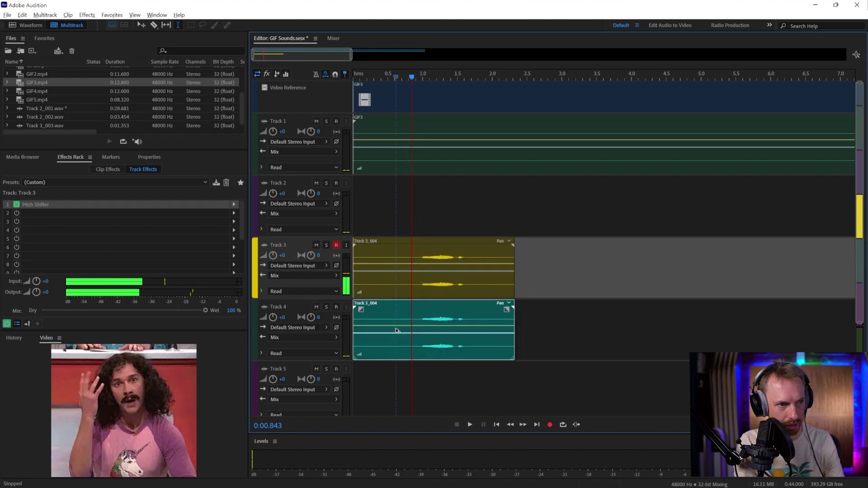
# Add a Pitch Shifter to Track 4's second effect slot set to +3 semitones.
pyautogui.click(405, 314)
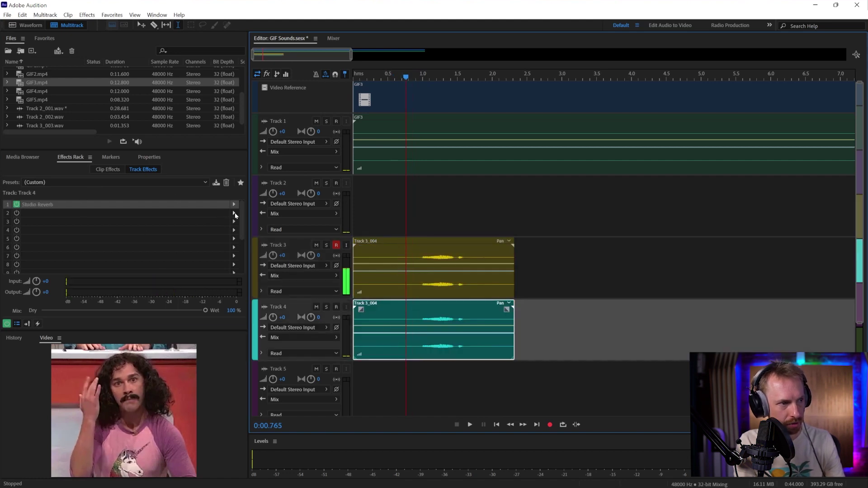
pyautogui.click(234, 213)
pyautogui.moveTo(318, 317)
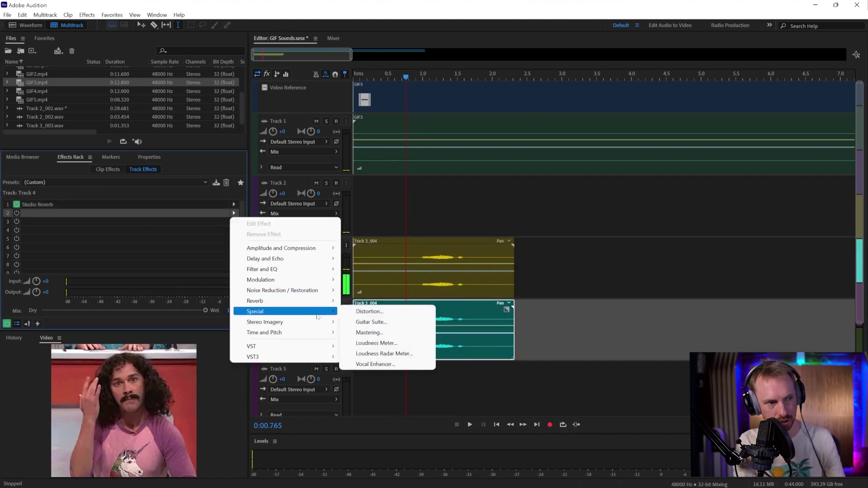
pyautogui.moveTo(327, 336)
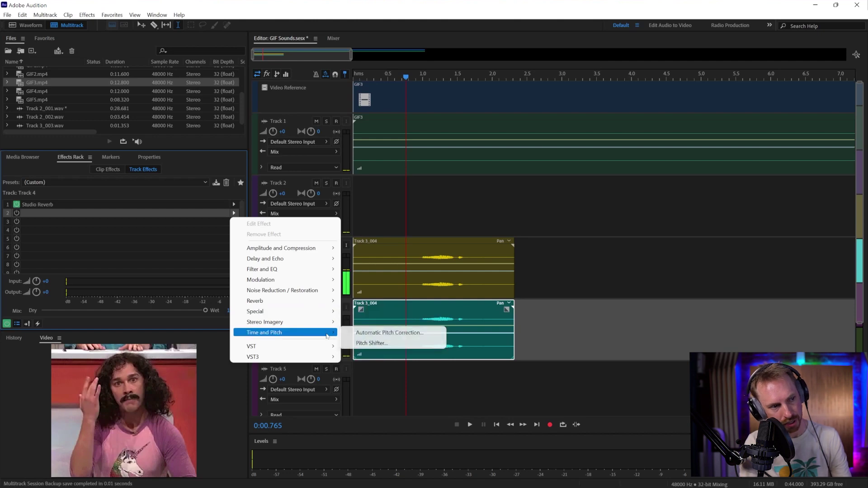
pyautogui.click(383, 345)
pyautogui.click(447, 199)
pyautogui.press('space')
pyautogui.press('space')
pyautogui.click(540, 148)
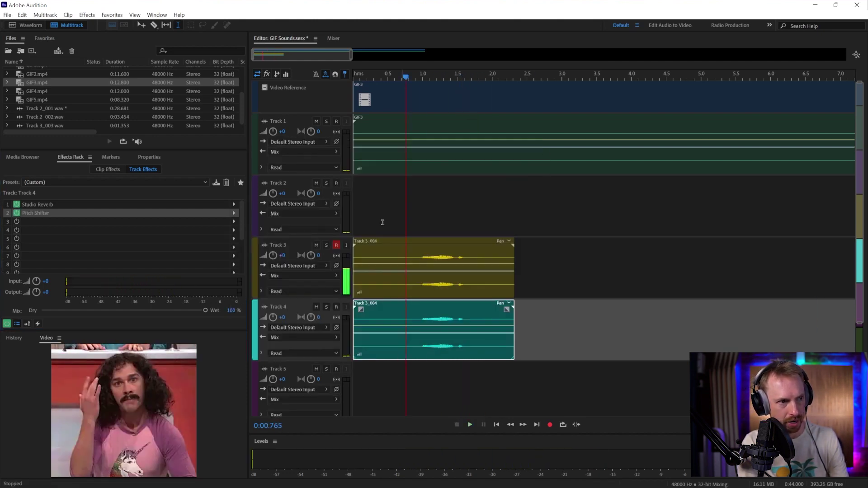
# Pan Track 3 left to L52.7 and Track 4 right to R68.5, then play them back.
pyautogui.moveTo(312, 258); pyautogui.dragTo(261, 276)
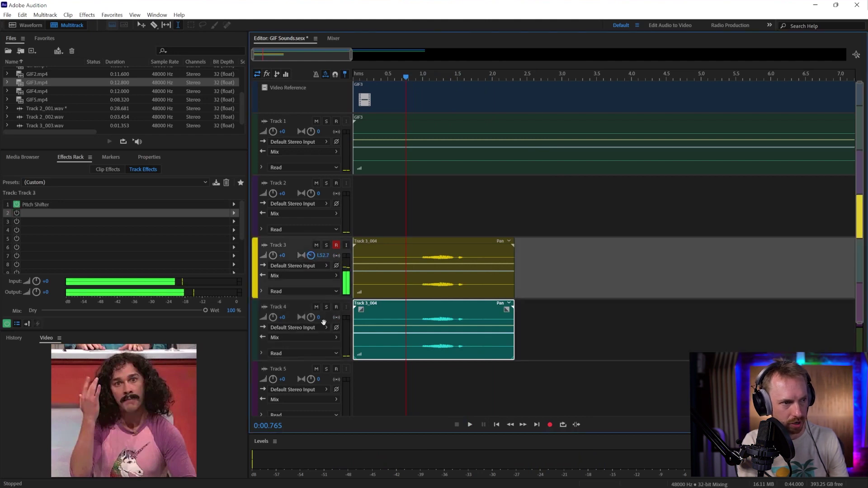
pyautogui.moveTo(323, 319); pyautogui.dragTo(353, 314)
pyautogui.press('space')
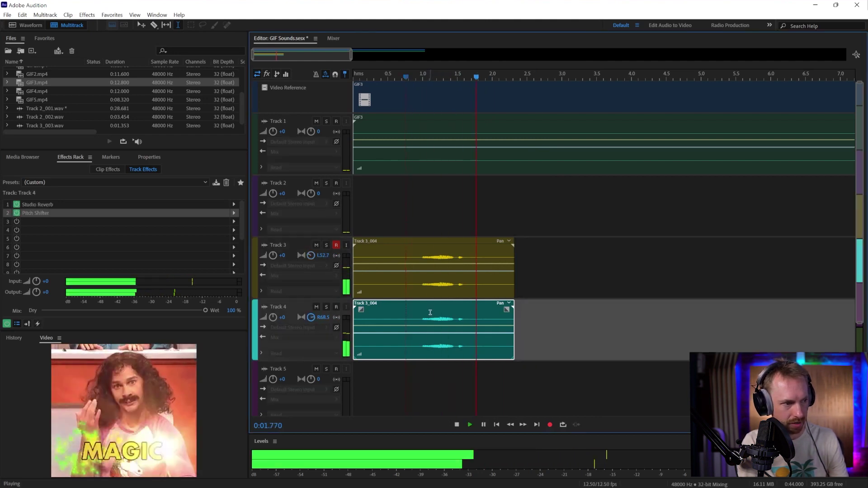
pyautogui.press('space')
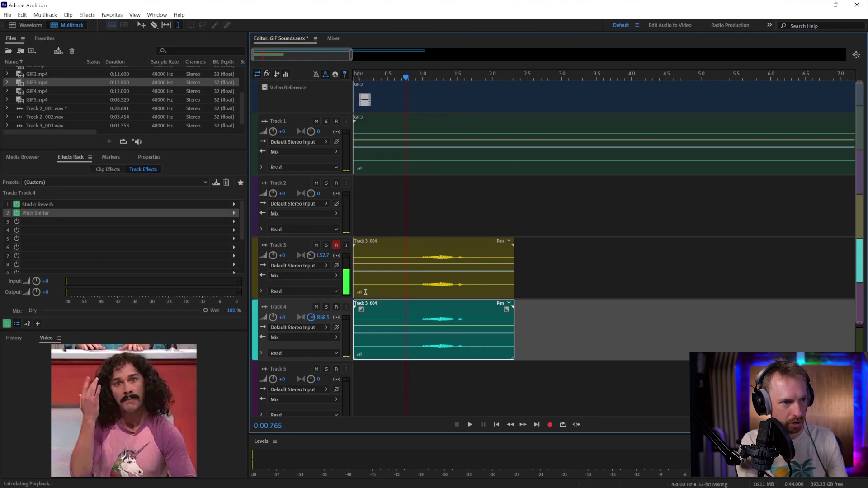
pyautogui.press('space')
# Boost the Track 4 clip volume to about +10.8 dB and replay the recordings.
pyautogui.click(372, 293)
pyautogui.press('space')
pyautogui.press('space')
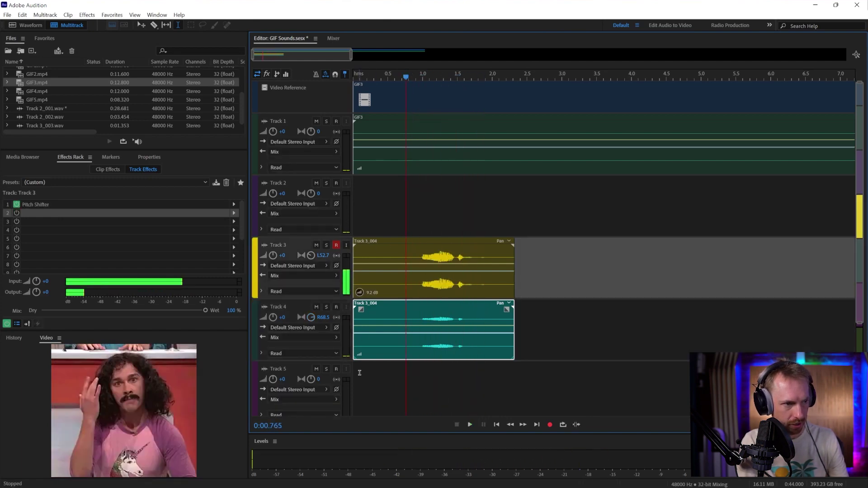
pyautogui.moveTo(359, 355); pyautogui.dragTo(375, 350)
pyautogui.press('space')
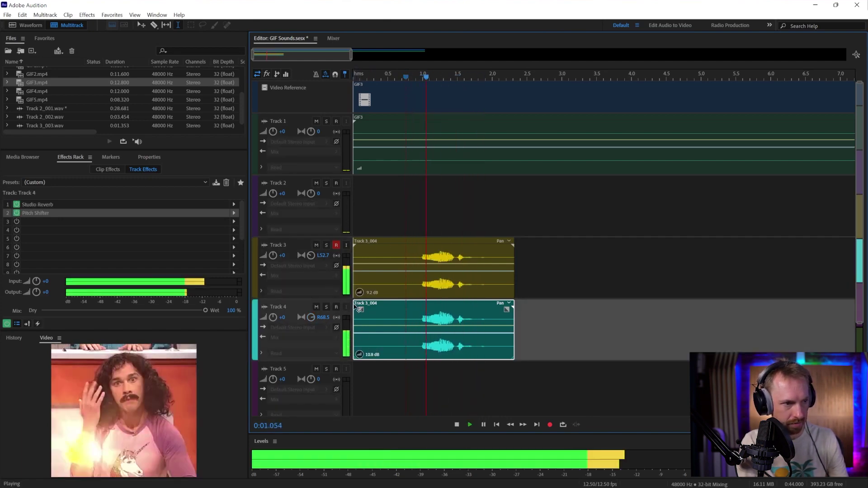
pyautogui.click(338, 277)
pyautogui.press('space')
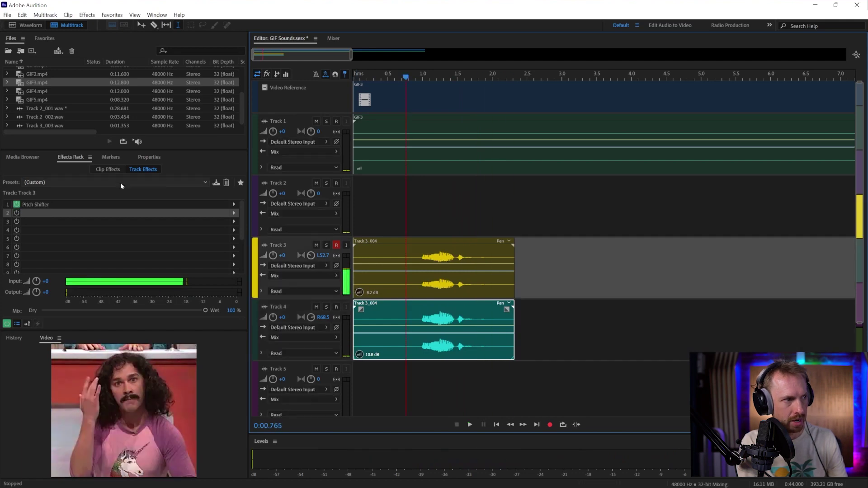
# Preview BREAKERS MRC 10, 12 and 15, then add MRC 15 to Track 2 with sample-rate conversion.
pyautogui.click(22, 157)
pyautogui.click(90, 270)
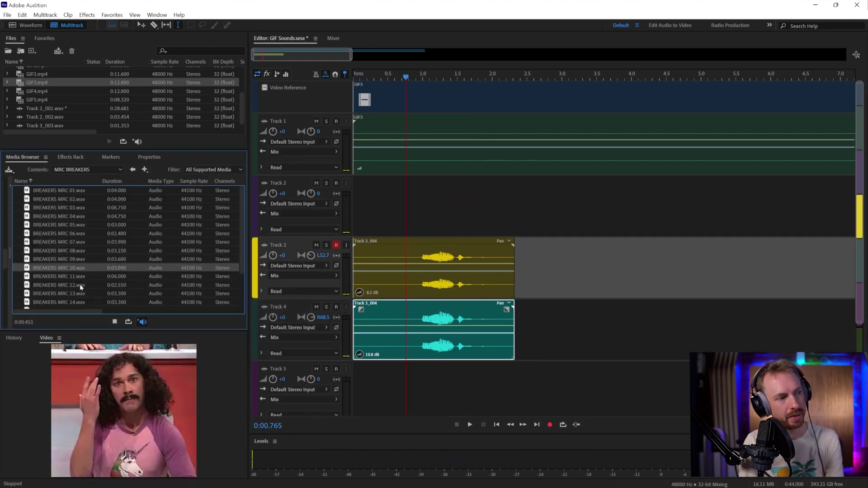
pyautogui.click(80, 284)
pyautogui.scroll(-1, 59, 283)
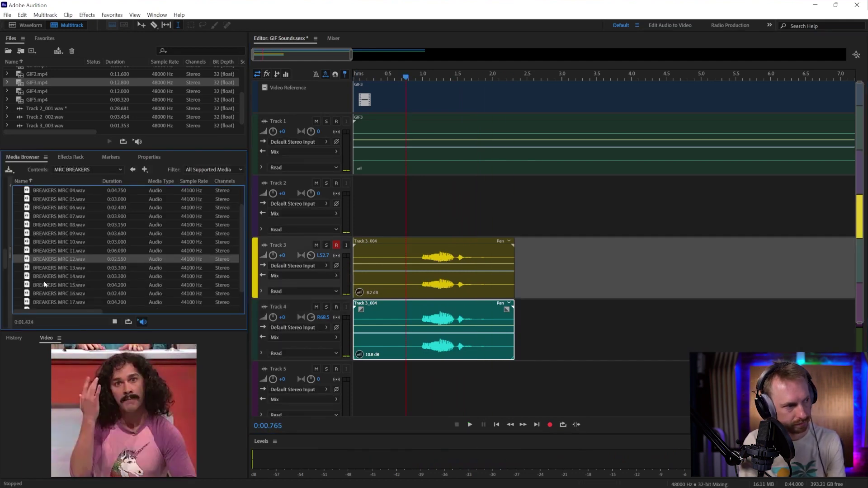
pyautogui.click(44, 284)
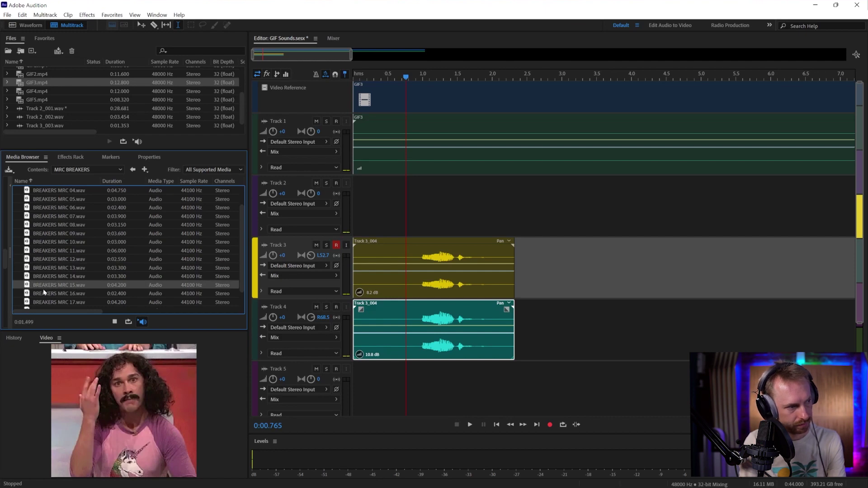
pyautogui.moveTo(65, 290); pyautogui.dragTo(375, 185)
pyautogui.click(477, 271)
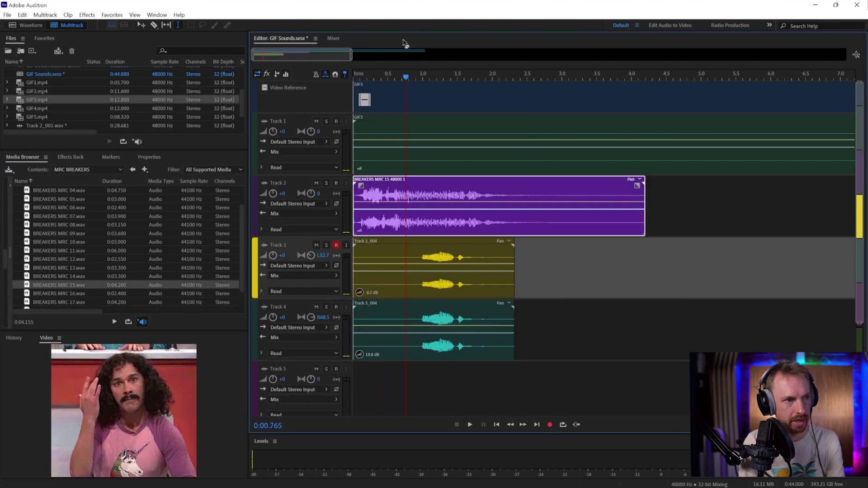
# Shift the BREAKERS MRC 15 clip slightly later, to about 0.3 s, and play to check timing.
pyautogui.press('space')
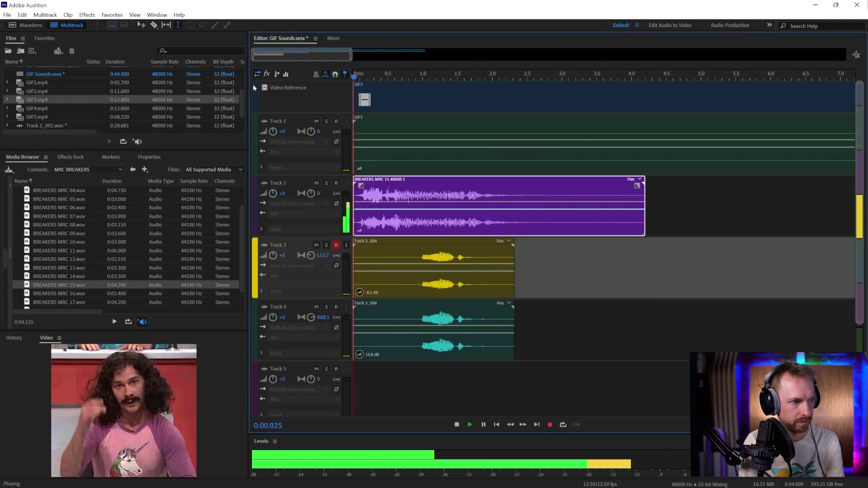
pyautogui.click(365, 108)
pyautogui.moveTo(365, 180); pyautogui.dragTo(384, 182)
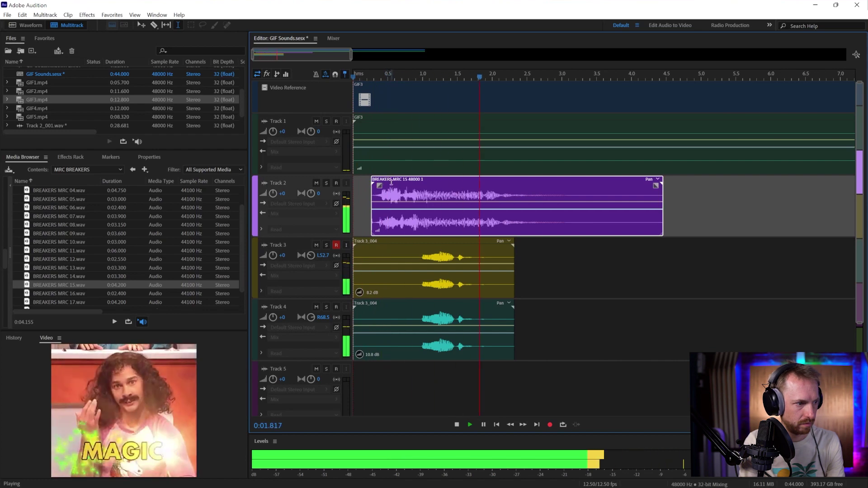
pyautogui.moveTo(395, 183); pyautogui.dragTo(396, 182)
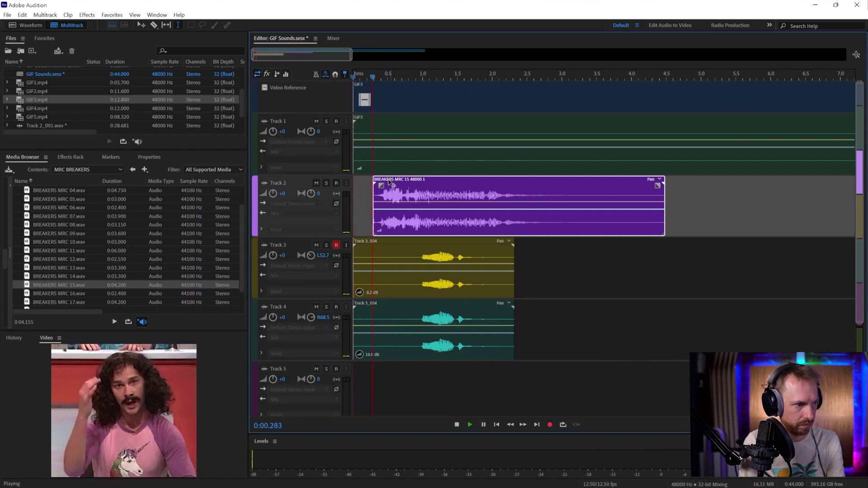
pyautogui.press('space')
pyautogui.press('space')
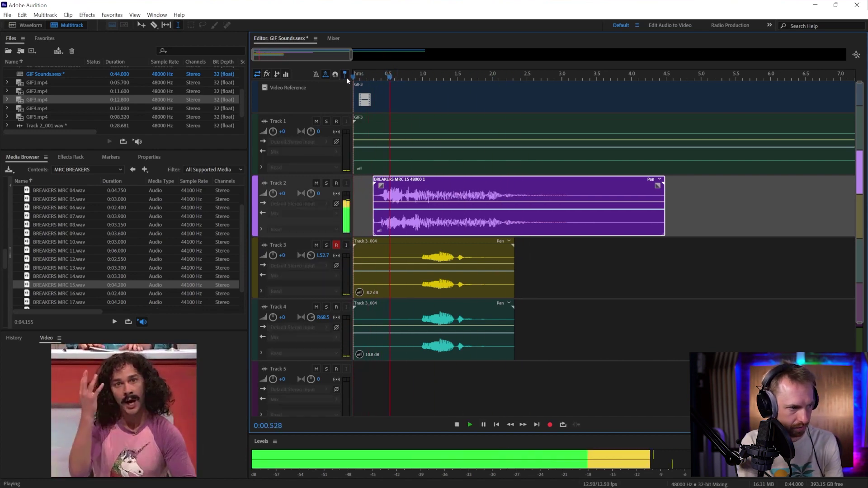
pyautogui.press('space')
# Preview the BREAKERS MRC 18, 19 and 20 sounds in the Media Browser.
pyautogui.scroll(-1, 80, 253)
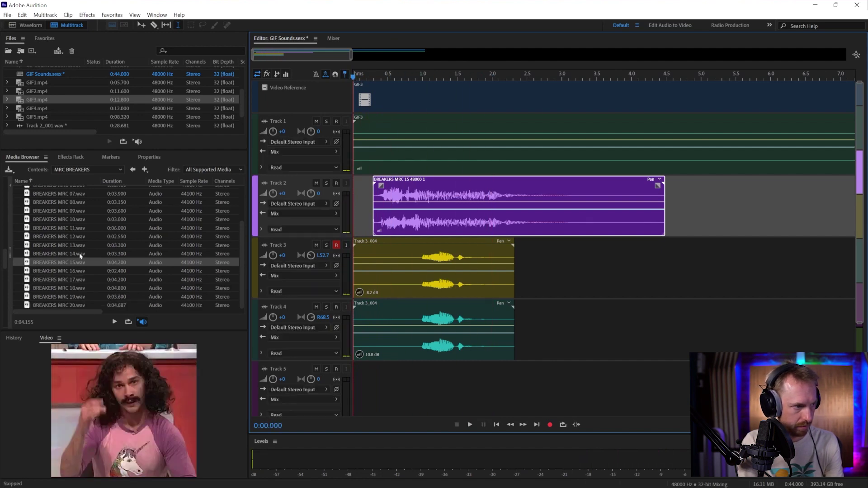
pyautogui.click(61, 287)
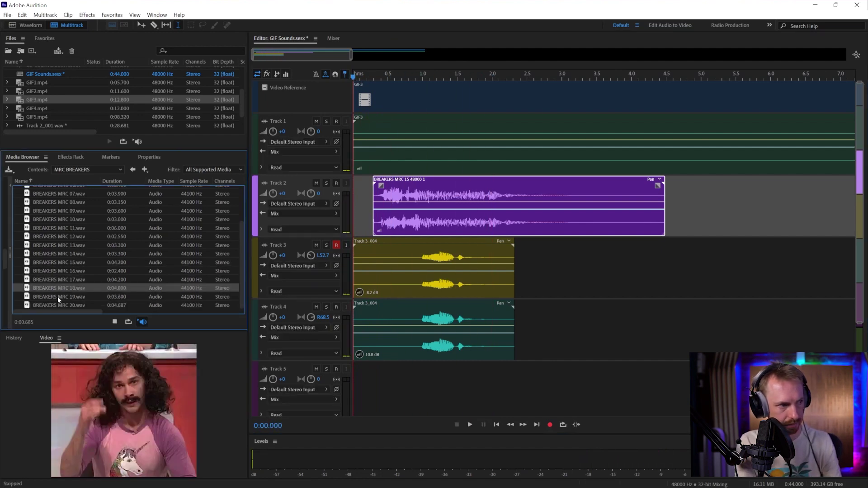
pyautogui.click(57, 297)
pyautogui.click(56, 305)
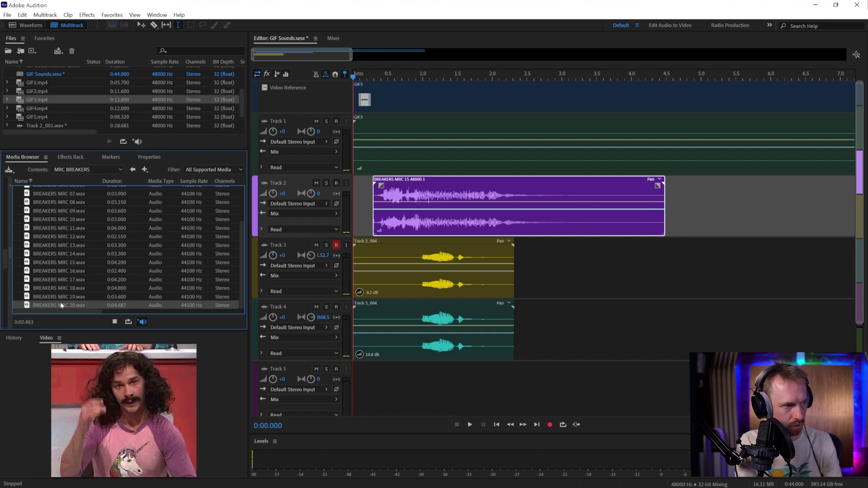
# Add BREAKERS MRC 20 to the timeline at 48000 Hz and delete its unwanted lead-in.
pyautogui.moveTo(60, 305); pyautogui.dragTo(591, 327)
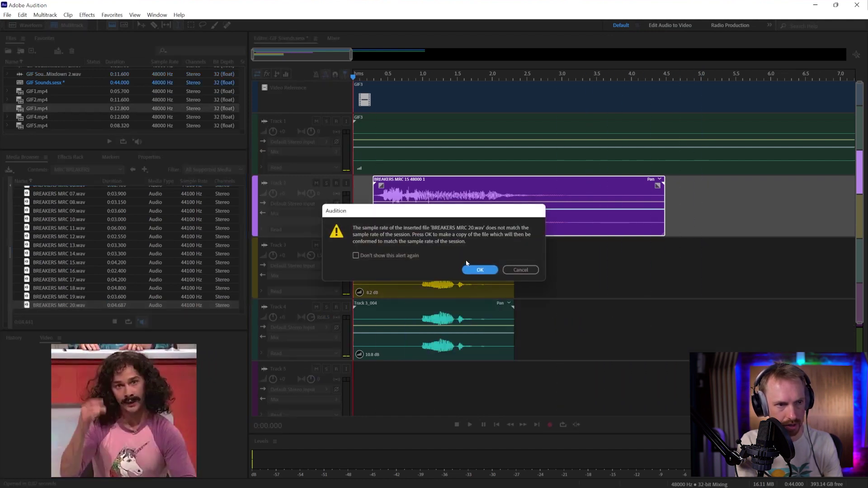
pyautogui.click(477, 269)
pyautogui.moveTo(651, 316); pyautogui.dragTo(577, 312)
pyautogui.press('Delete')
pyautogui.click(614, 312)
# Move the MRC 20 clip onto Track 5 starting around 1.2 s and play it back.
pyautogui.moveTo(669, 309); pyautogui.dragTo(451, 369)
pyautogui.click(416, 371)
pyautogui.press('space')
pyautogui.press('space')
pyautogui.click(446, 390)
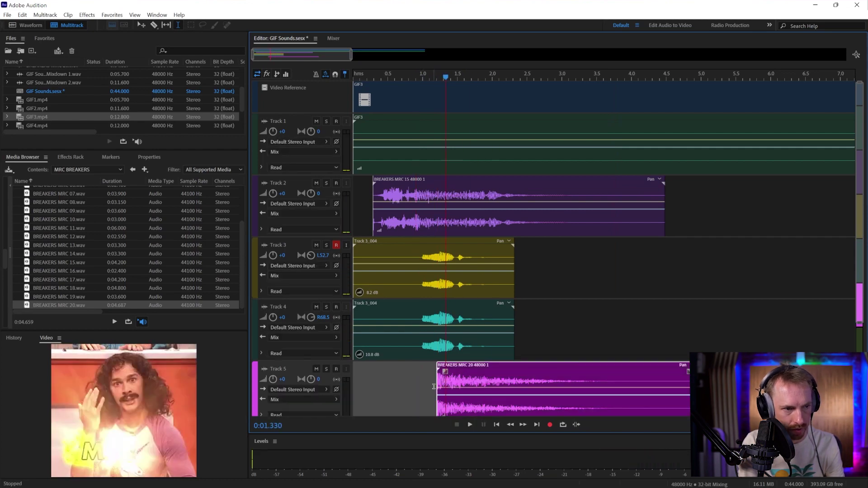
pyautogui.scroll(-1, 426, 385)
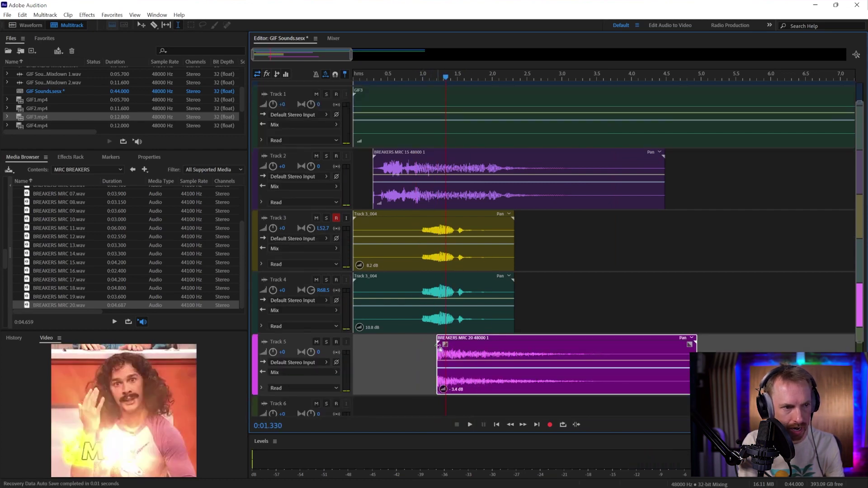
# Play the GIF3 session from near the start to review the mix.
pyautogui.click(396, 77)
pyautogui.scroll(1, 511, 184)
pyautogui.press('space')
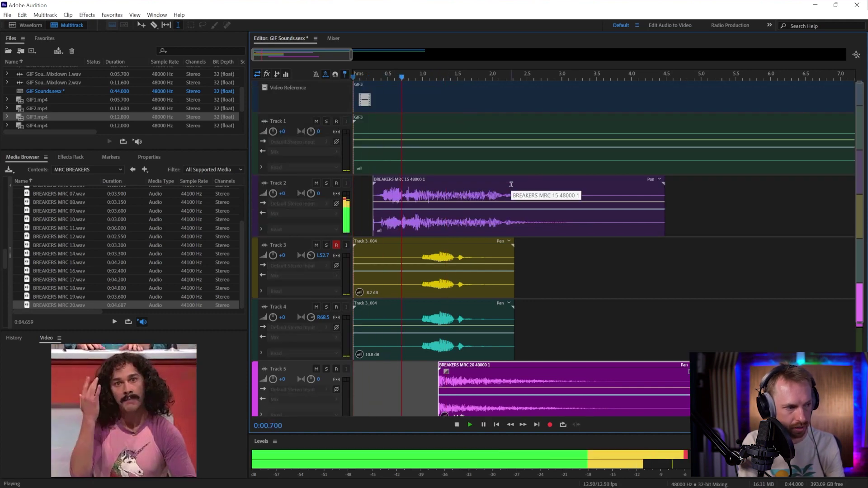
pyautogui.press('space')
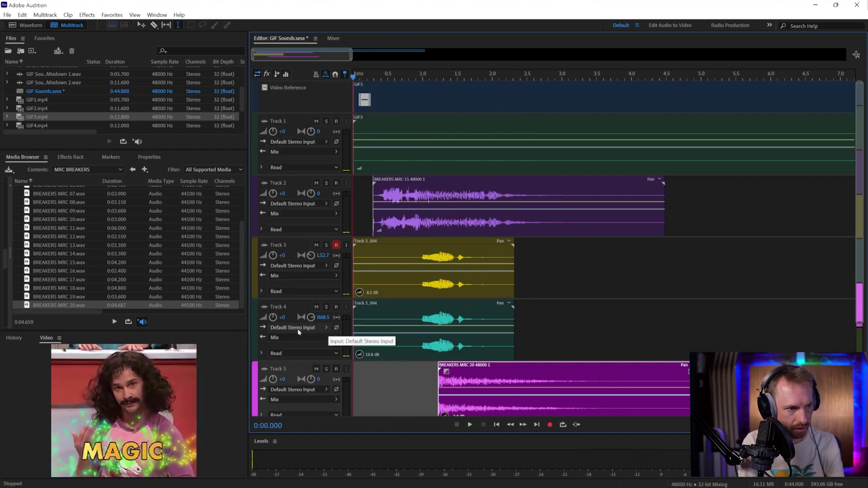
# Raise Track 4 and Track 3 volumes to +1.8 dB and play the louder mix back.
pyautogui.moveTo(273, 317); pyautogui.dragTo(274, 317)
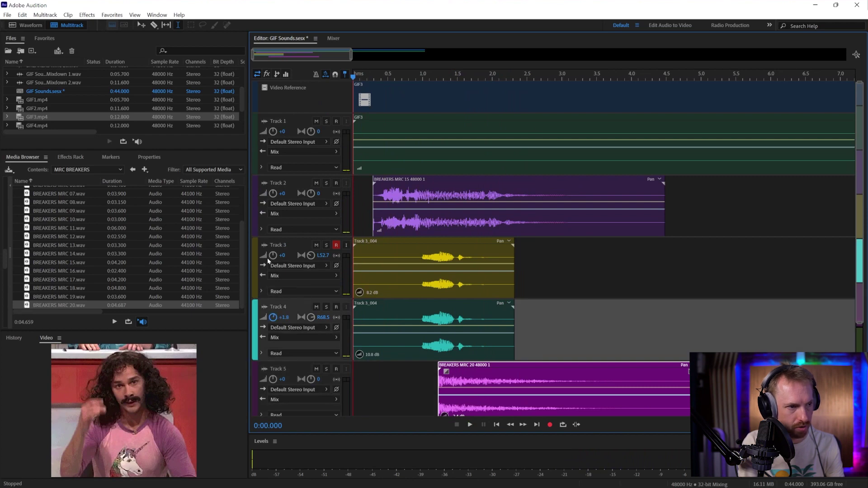
pyautogui.moveTo(273, 256); pyautogui.dragTo(271, 254)
pyautogui.press('space')
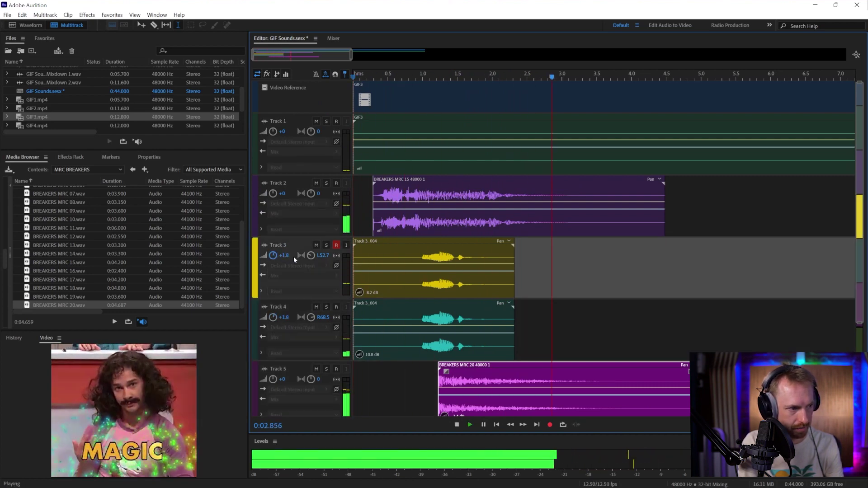
pyautogui.press('space')
pyautogui.press('space')
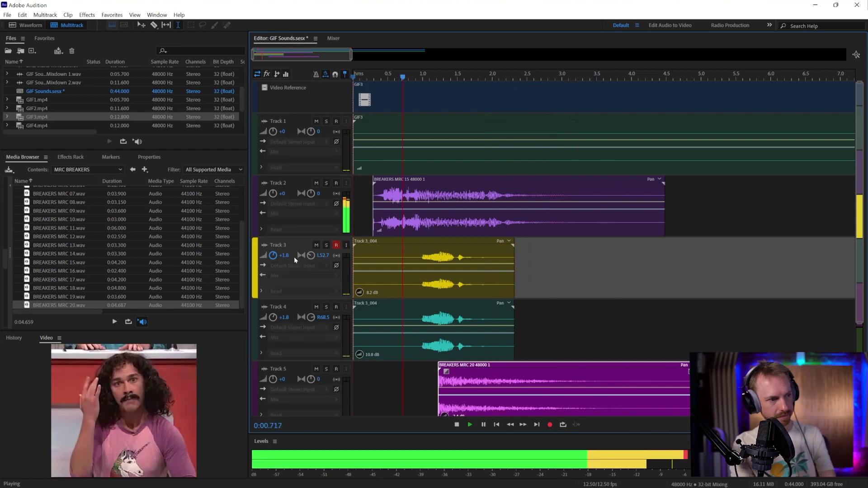
pyautogui.press('space')
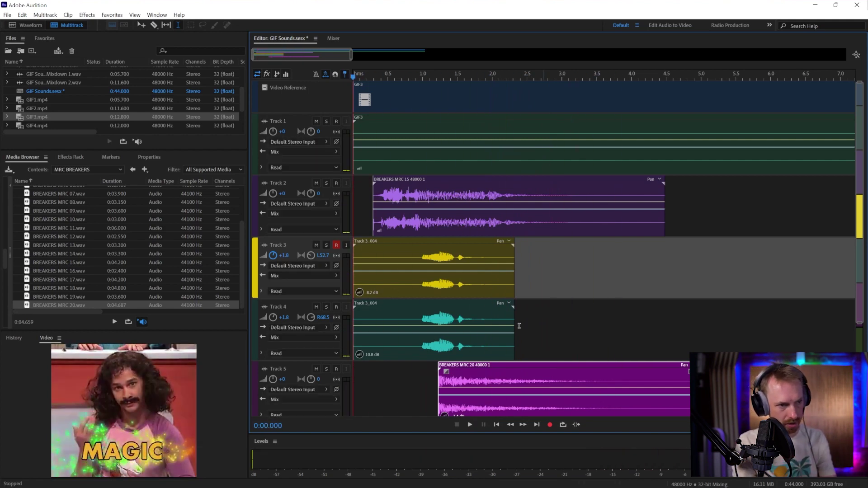
# Shift the Track 3 and 4 clips together slightly and replay the session from the start.
pyautogui.moveTo(414, 319); pyautogui.dragTo(367, 267)
pyautogui.moveTo(413, 240); pyautogui.dragTo(412, 242)
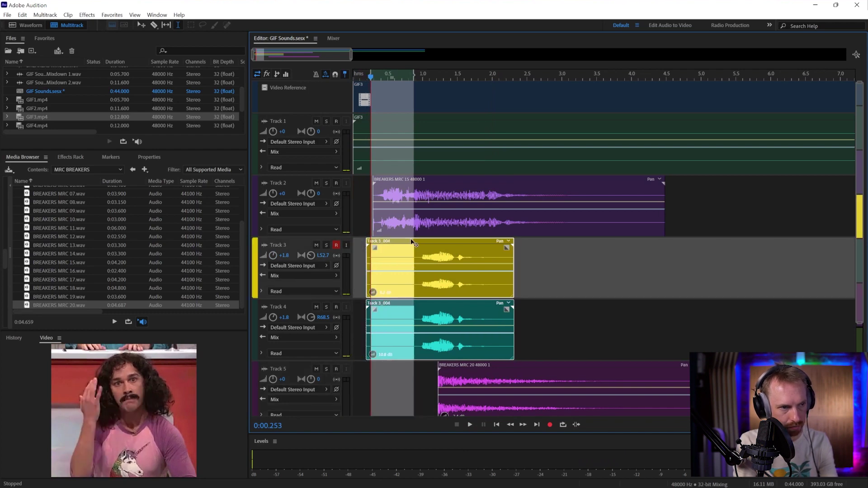
pyautogui.click(394, 123)
pyautogui.press('space')
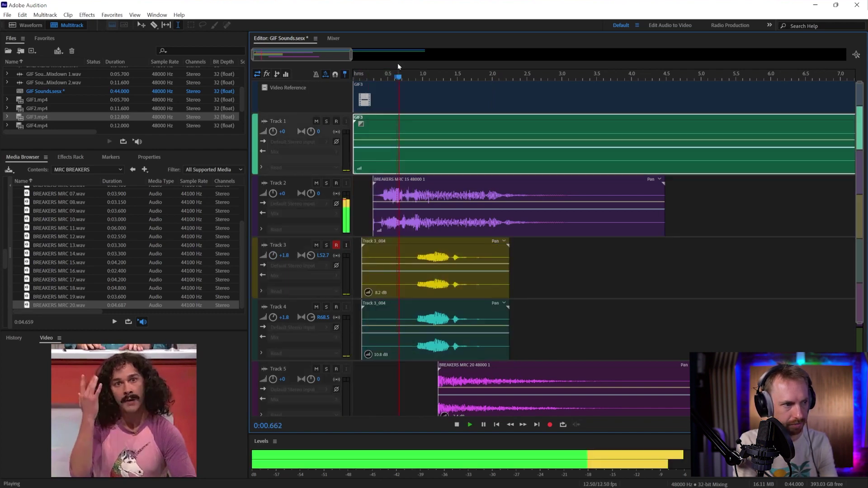
pyautogui.press('space')
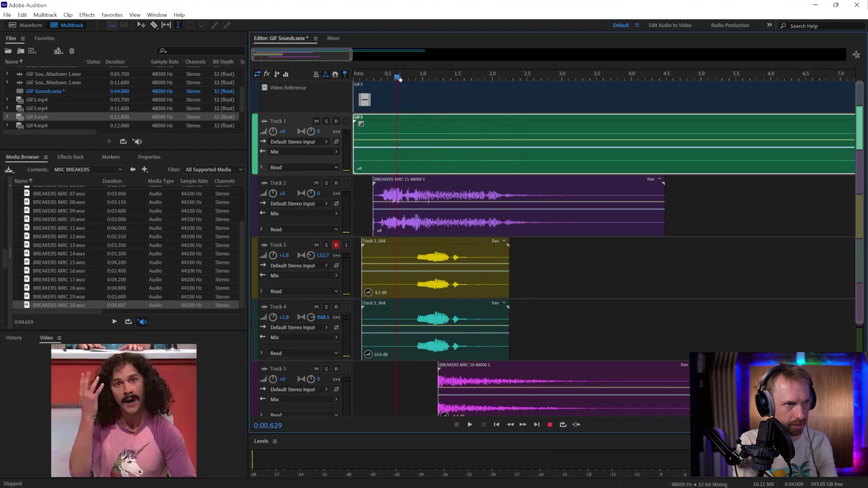
pyautogui.press('Home')
pyautogui.press('space')
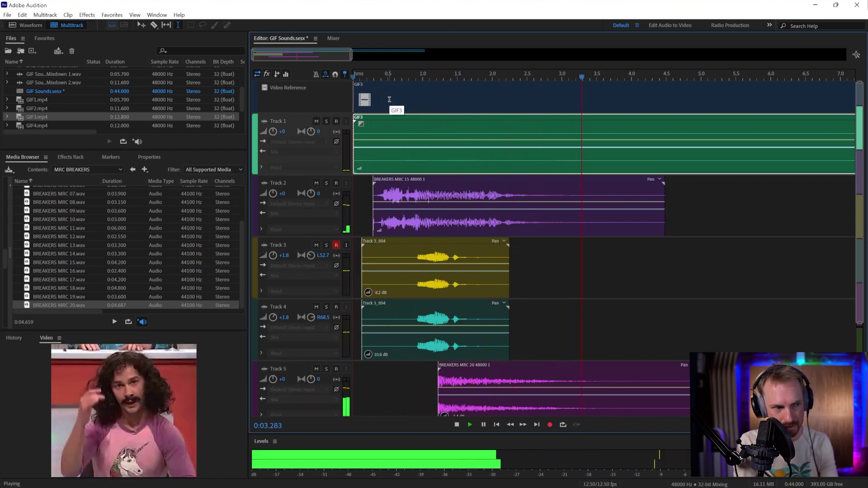
pyautogui.press('space')
pyautogui.press('space')
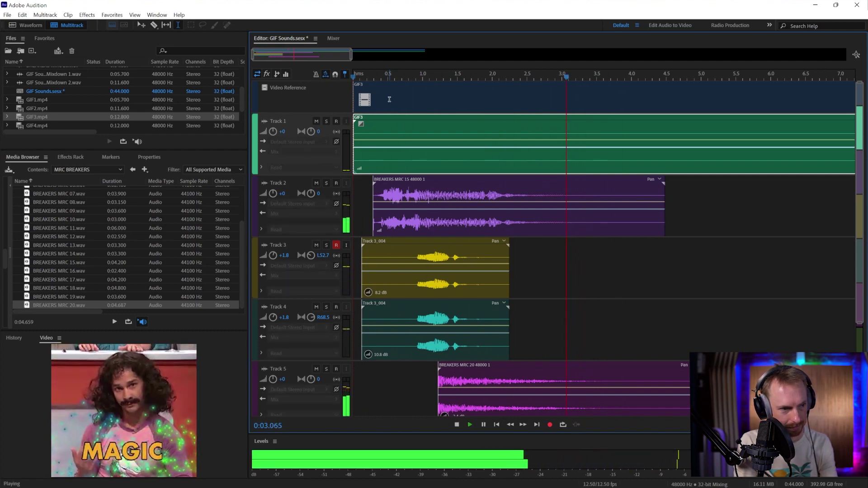
pyautogui.press('space')
# Stretch the Track 3 and 4 clips to 113% over a 1.3–2.6 s range and play back.
pyautogui.moveTo(432, 280); pyautogui.dragTo(477, 370)
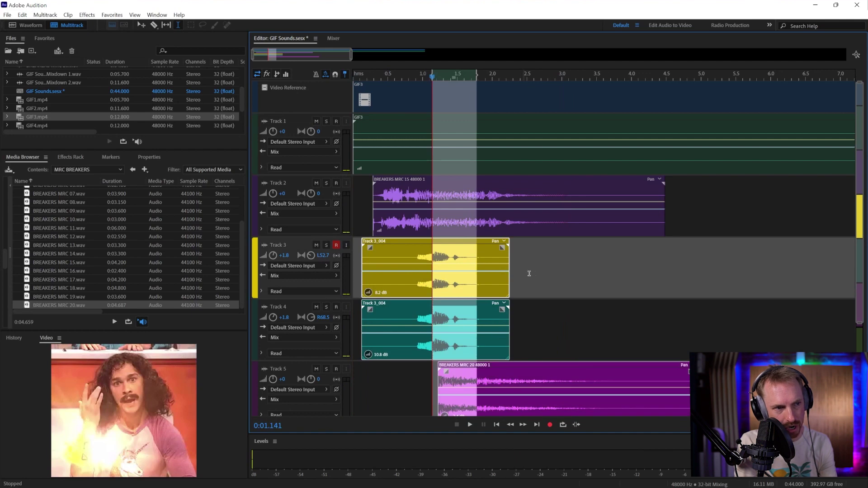
pyautogui.moveTo(536, 274); pyautogui.dragTo(445, 266)
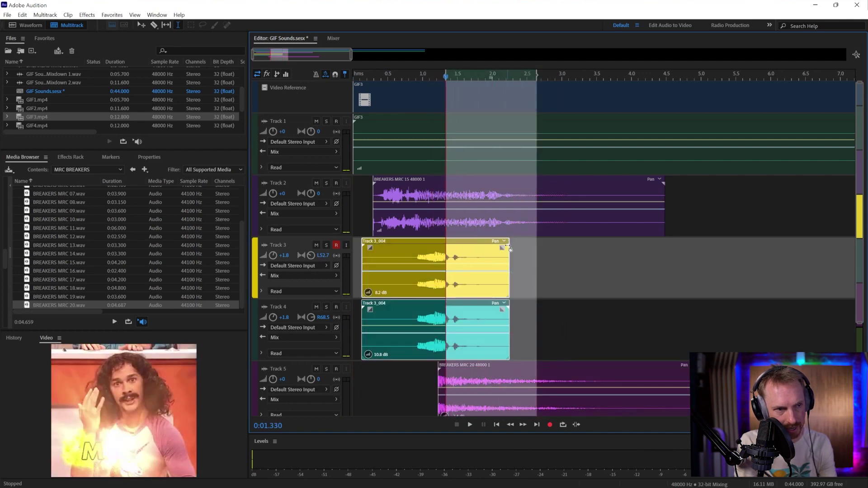
pyautogui.moveTo(509, 248); pyautogui.dragTo(479, 239)
pyautogui.press('Home')
pyautogui.press('space')
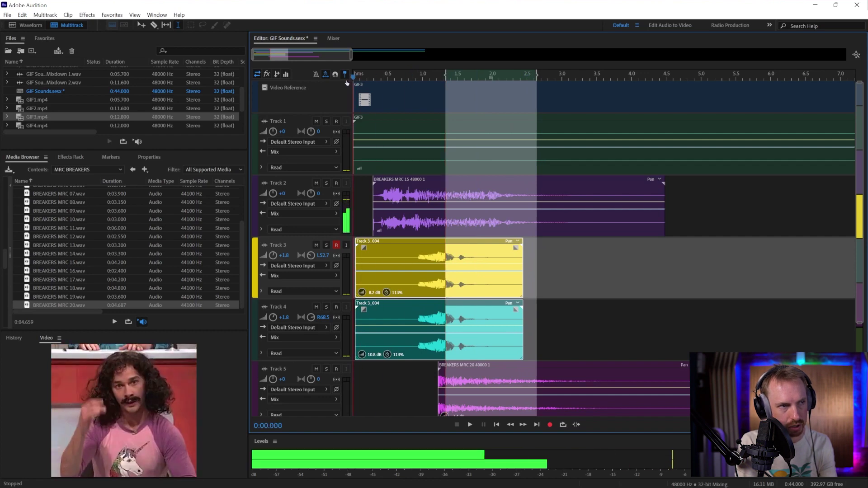
pyautogui.press('space')
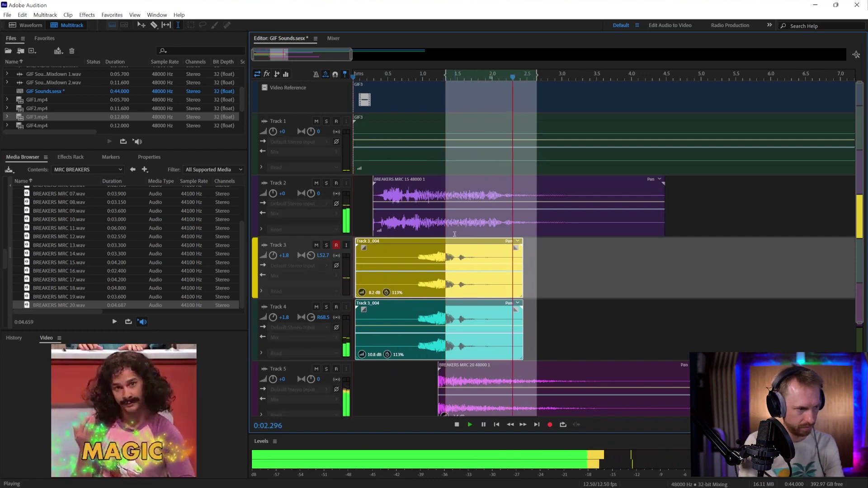
pyautogui.press('space')
pyautogui.click(414, 181)
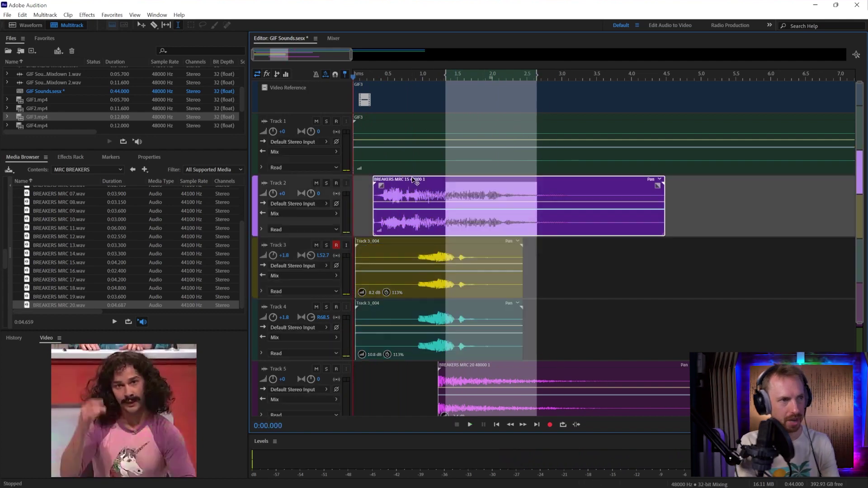
pyautogui.click(47, 16)
# Mix the entire session down to a new file and save it as GIF Sounds Mixdown 3.wav.
pyautogui.click(177, 75)
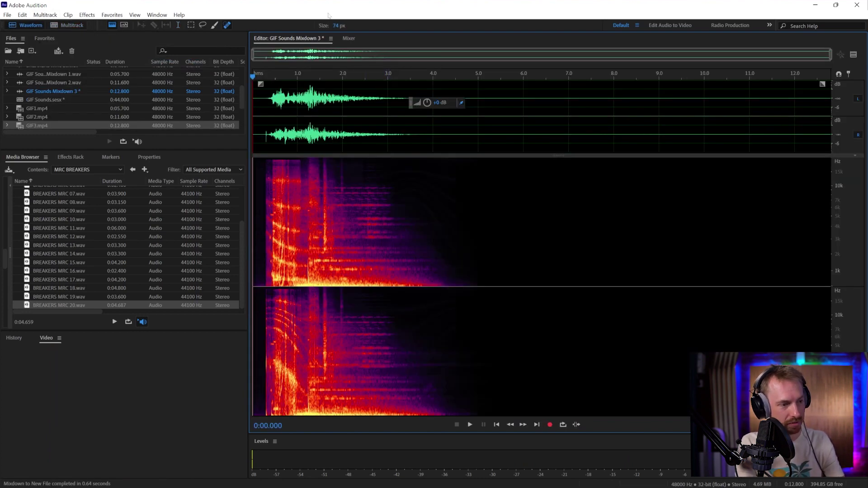
pyautogui.hotkey('ctrl', 'shift', 's')
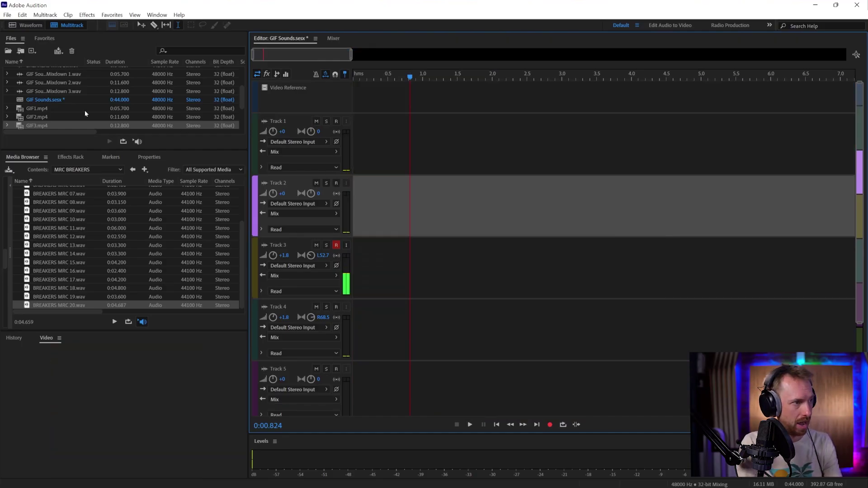
# Preview GIF4, then record a new sound take onto Track 3 and play it back.
pyautogui.scroll(-2, 74, 115)
pyautogui.moveTo(72, 109); pyautogui.dragTo(357, 118)
pyautogui.click(369, 77)
pyautogui.press('space')
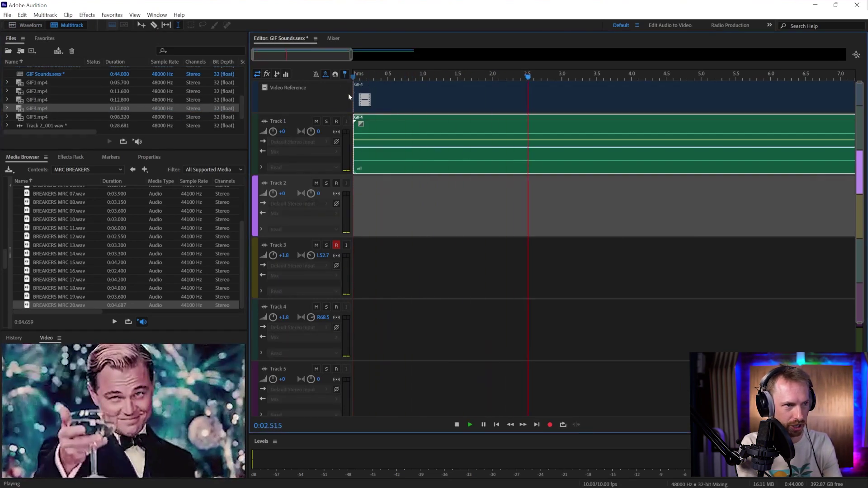
pyautogui.press('space')
pyautogui.click(549, 425)
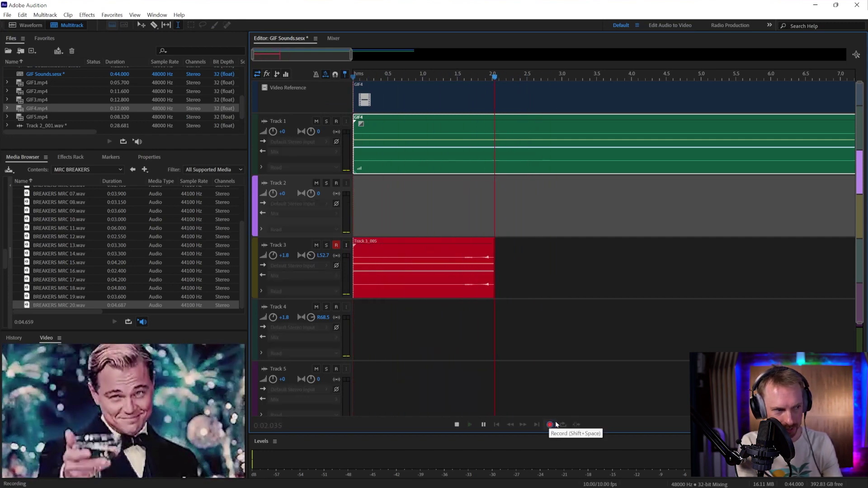
pyautogui.press('space')
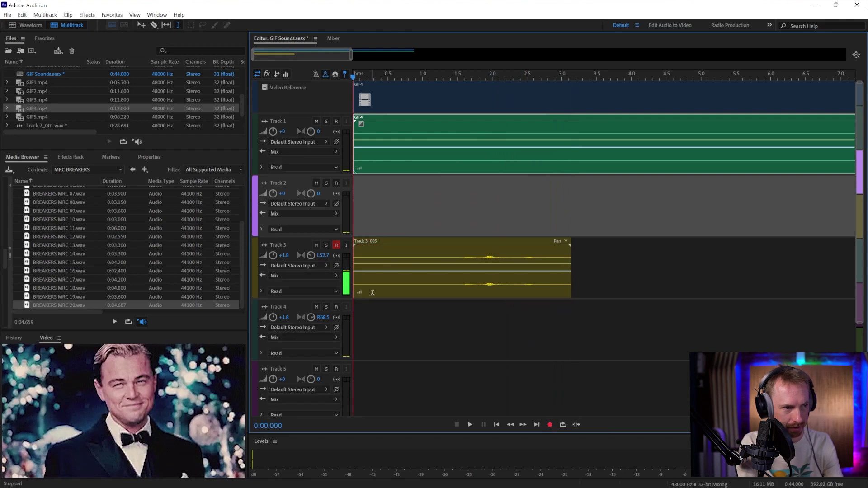
pyautogui.click(460, 289)
pyautogui.press('space')
# Centre Track 3's pan at 0 and bring up the effects list for rack slot 2.
pyautogui.press('space')
pyautogui.write('0')
pyautogui.press('Return')
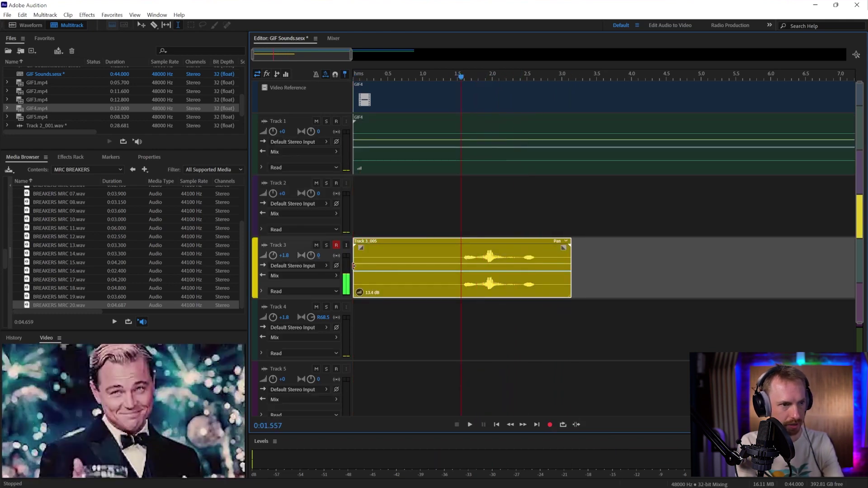
pyautogui.press('space')
pyautogui.press('space')
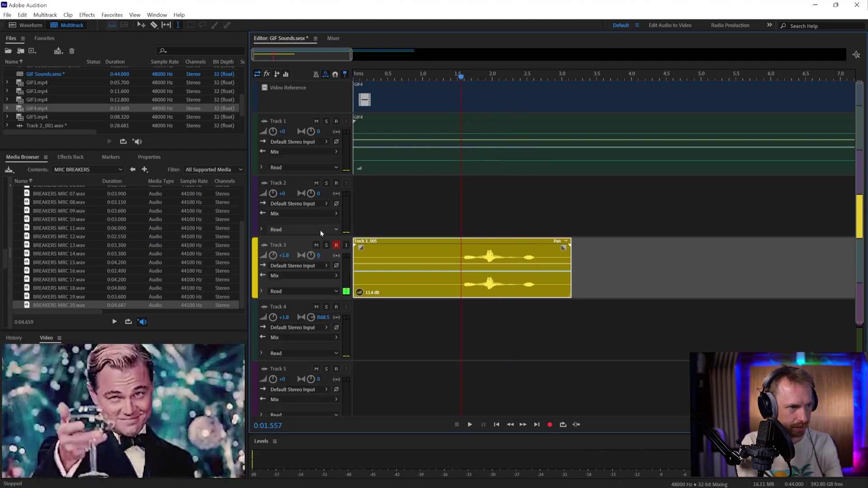
pyautogui.click(69, 157)
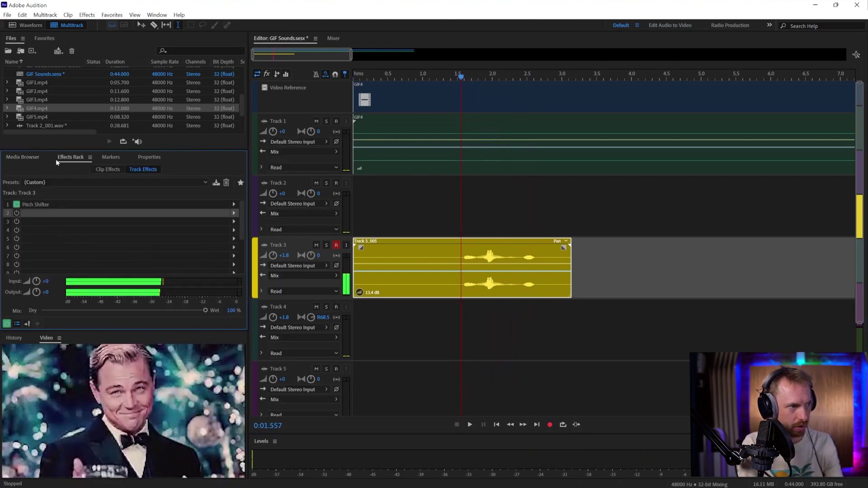
pyautogui.click(235, 213)
# Add a Chorus with the Bass Chorus preset (4 voices, 60% dry, 40% wet) after Pitch Shifter.
pyautogui.moveTo(294, 279)
pyautogui.click(376, 280)
pyautogui.click(351, 169)
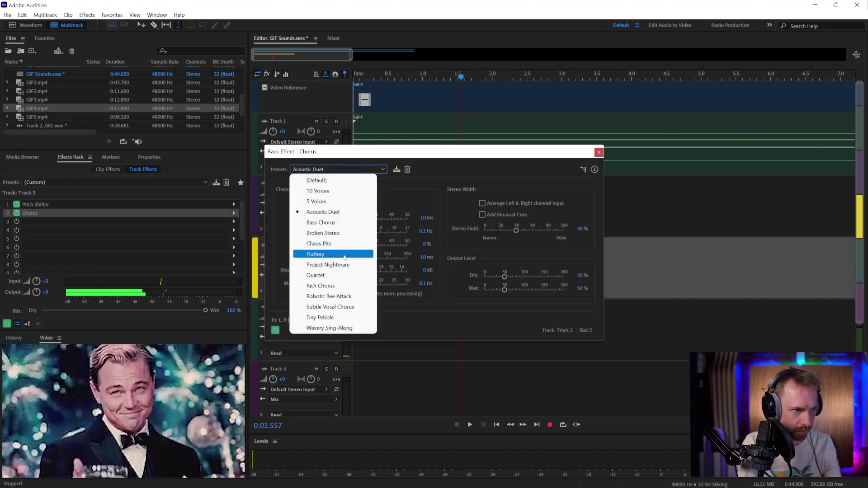
pyautogui.click(332, 222)
pyautogui.press('space')
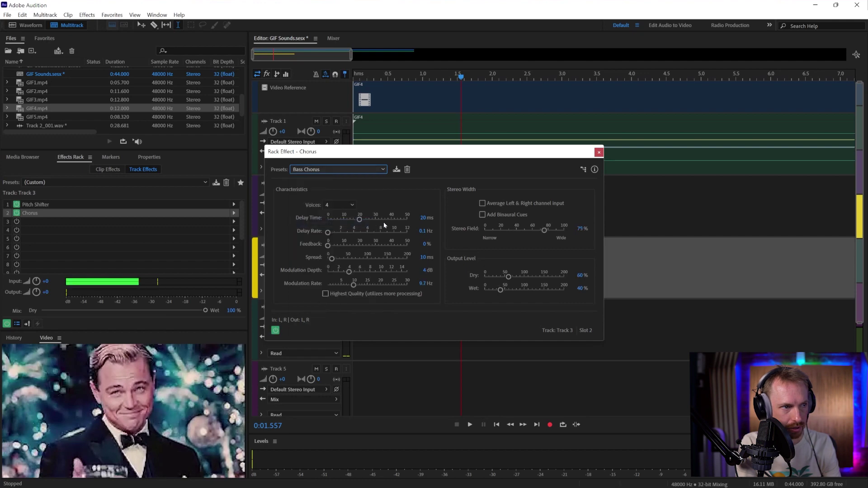
pyautogui.press('space')
pyautogui.click(598, 154)
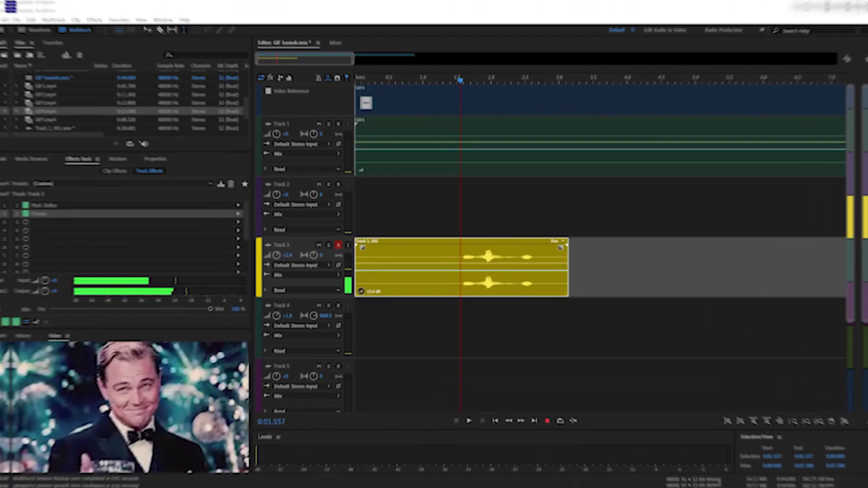
# Download the CC0 'Fireworks display 2' WAV from its Freesound page in Chrome.
pyautogui.hotkey('alt', 'Tab')
pyautogui.moveTo(560, 7); pyautogui.dragTo(509, 75)
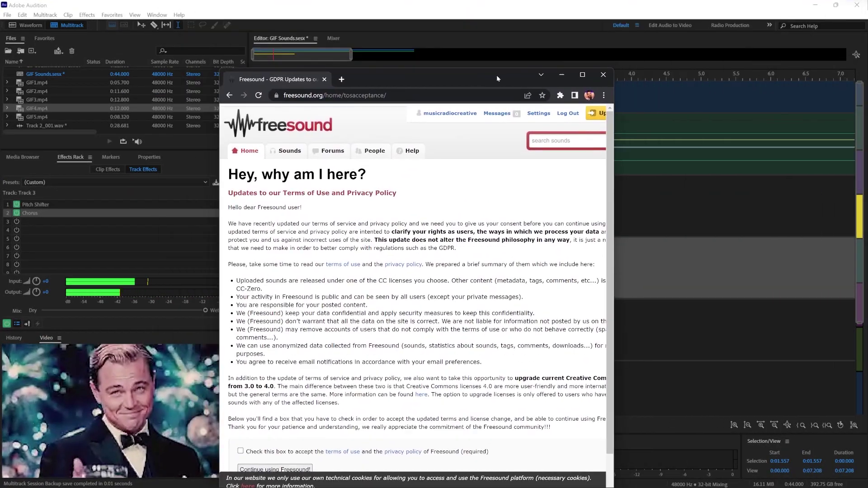
pyautogui.moveTo(614, 141); pyautogui.dragTo(773, 154)
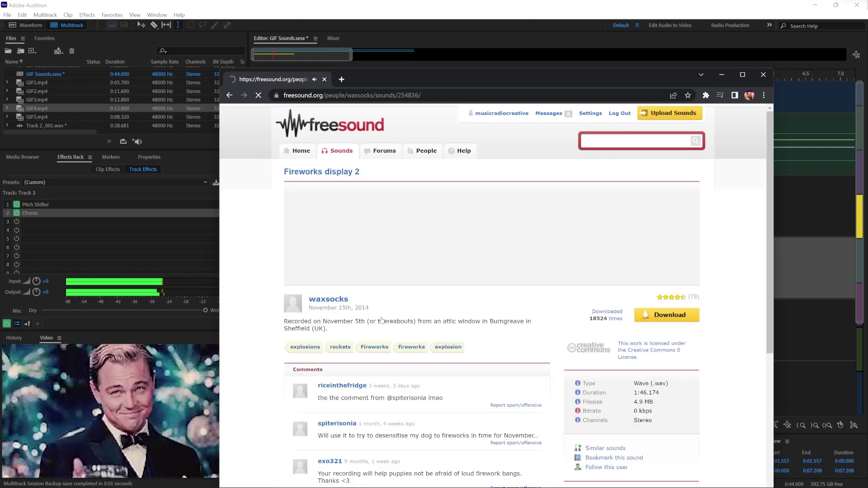
pyautogui.click(668, 316)
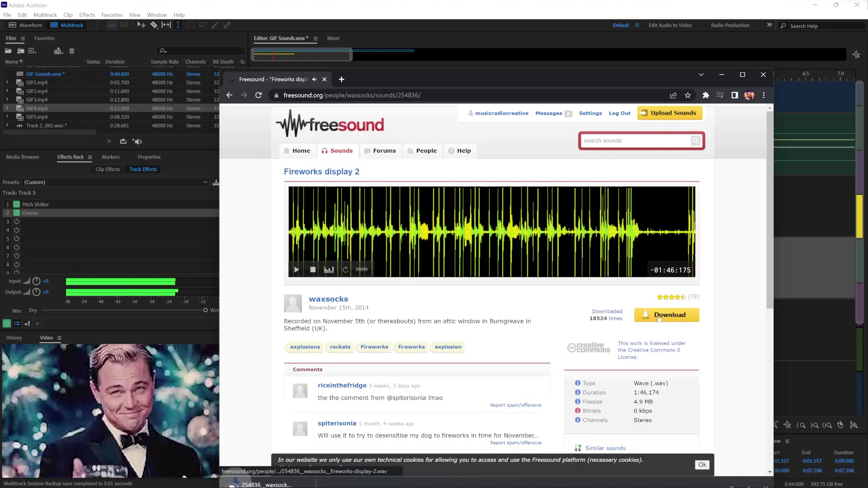
pyautogui.moveTo(485, 80); pyautogui.dragTo(565, 60)
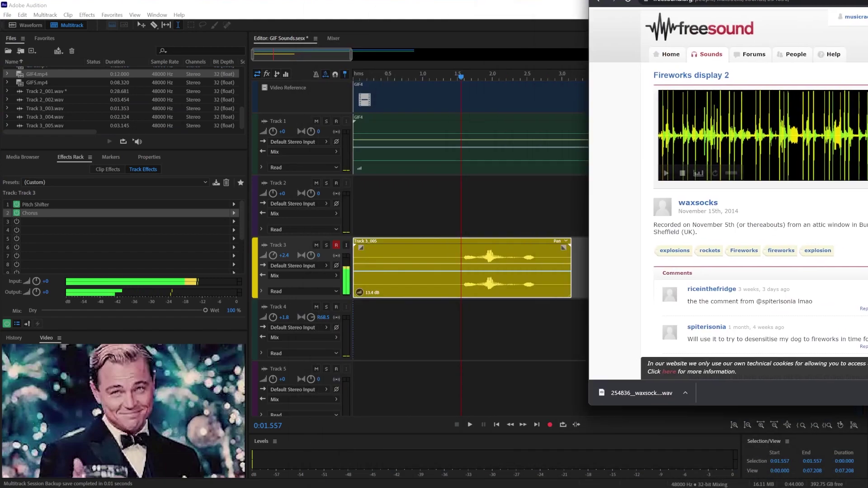
# Drop the Fireworks display 2 WAV onto Track 2 and trim off its silent lead-in.
pyautogui.hotkey('alt', 'Tab')
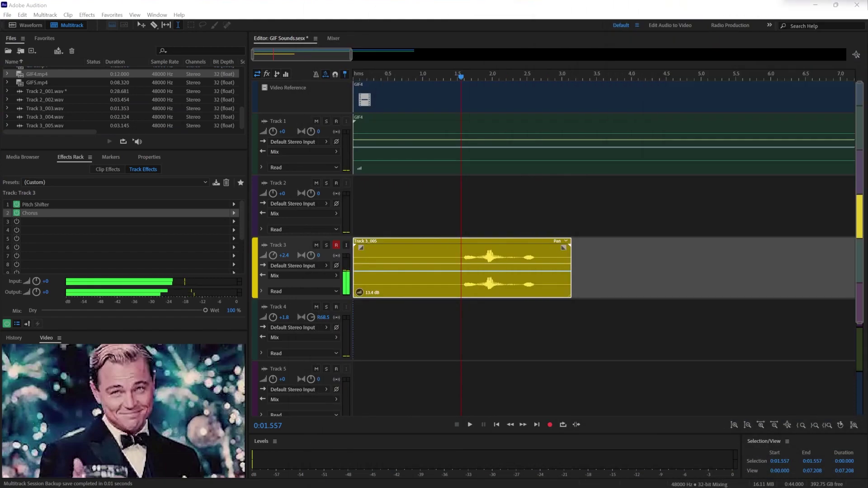
pyautogui.moveTo(474, 267); pyautogui.dragTo(348, 346)
pyautogui.click(446, 208)
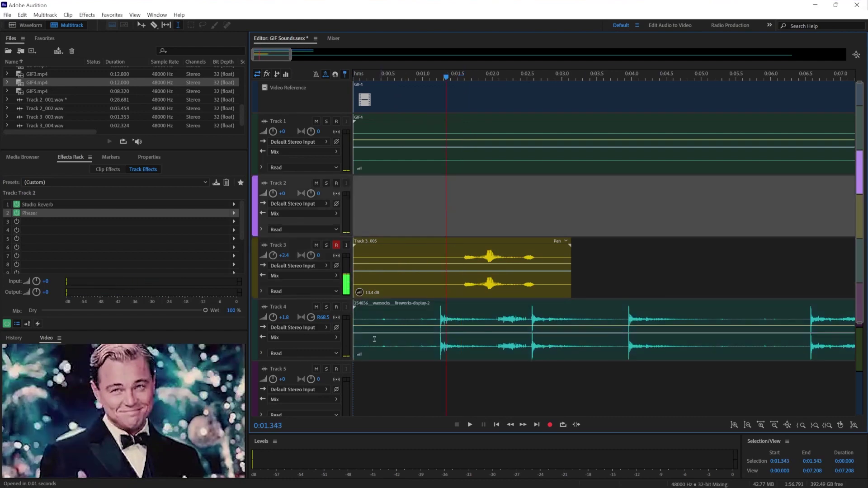
pyautogui.moveTo(354, 319); pyautogui.dragTo(354, 195)
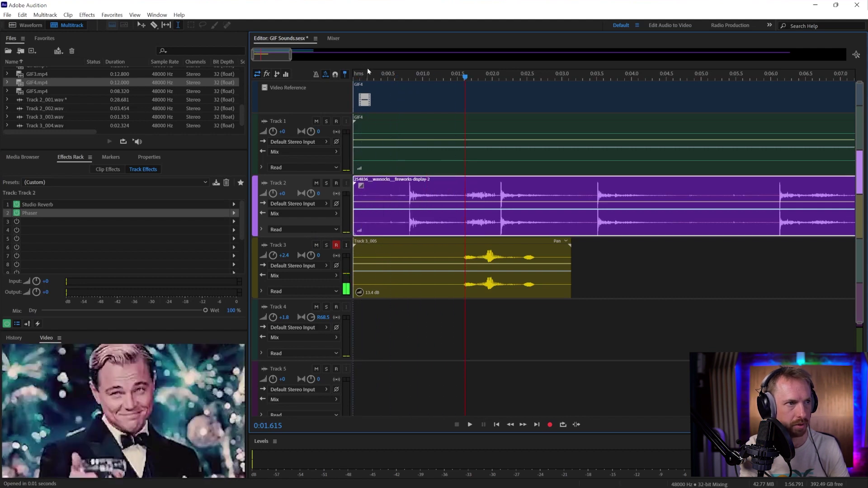
# Delete a span of the fireworks clip and remove Studio Reverb and Phaser from Track 2.
pyautogui.press('Home')
pyautogui.press('space')
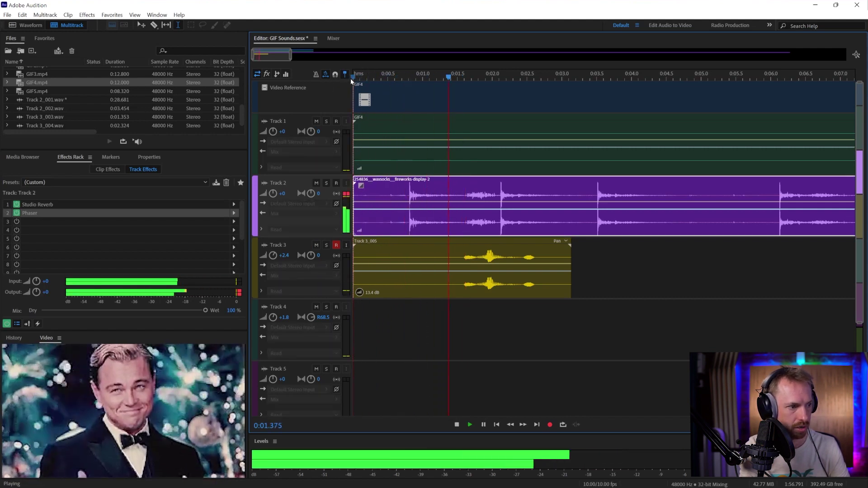
pyautogui.press('space')
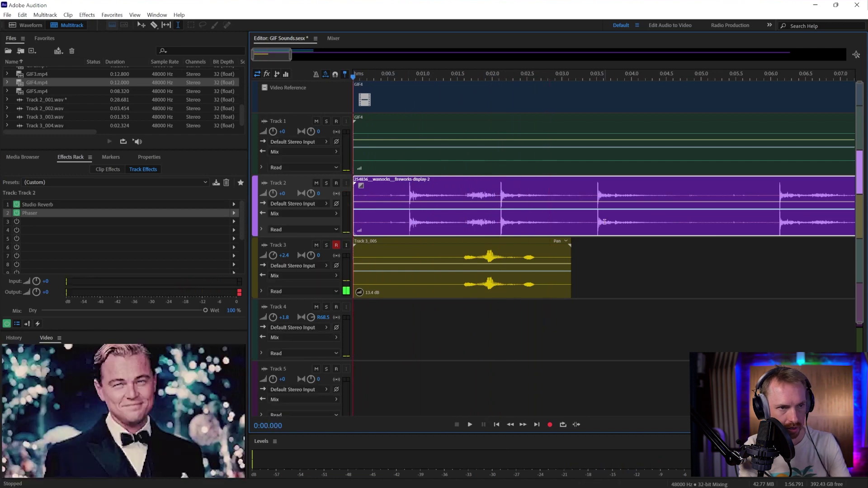
pyautogui.moveTo(587, 222); pyautogui.dragTo(639, 226)
pyautogui.press('Delete')
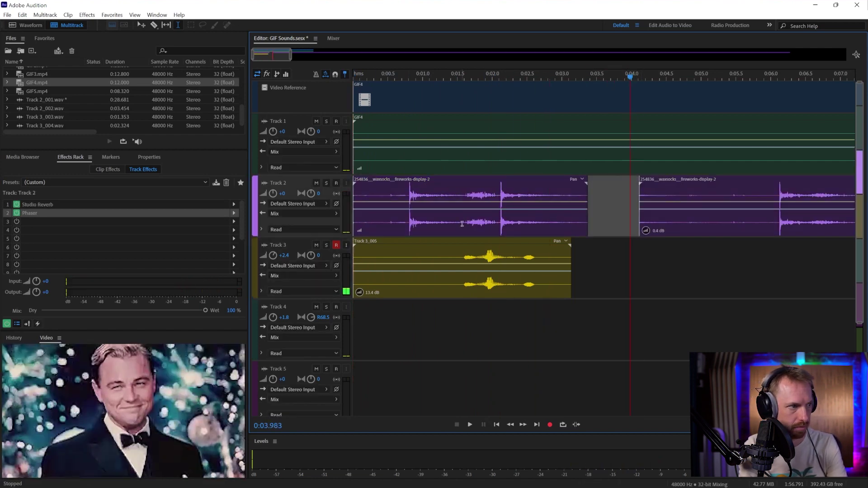
pyautogui.click(438, 231)
pyautogui.keyDown('shift'); pyautogui.click(28, 205); pyautogui.keyUp('shift')
pyautogui.press('Delete')
# Delete the later fireworks piece and trim the clip's start so the bangs come sooner.
pyautogui.click(672, 220)
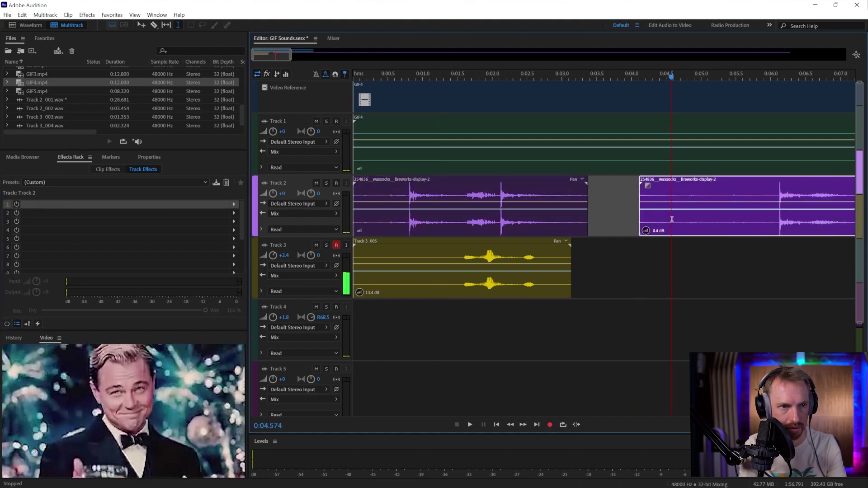
pyautogui.press('Delete')
pyautogui.press('Home')
pyautogui.press('space')
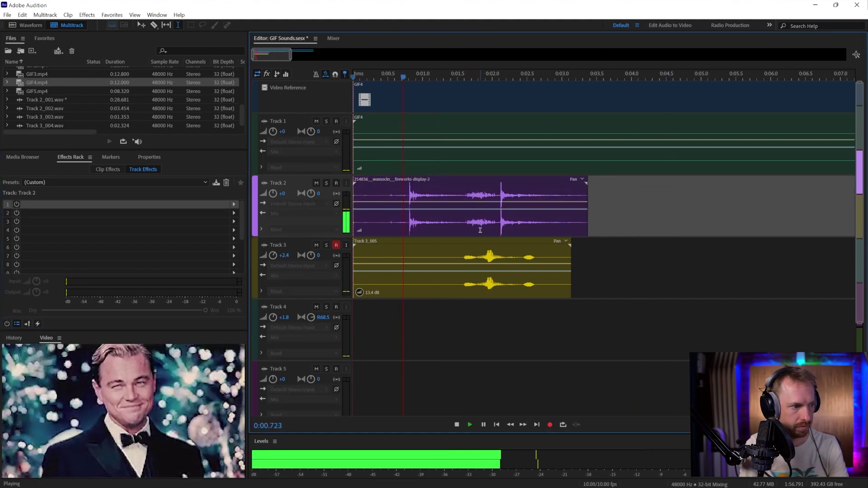
pyautogui.press('space')
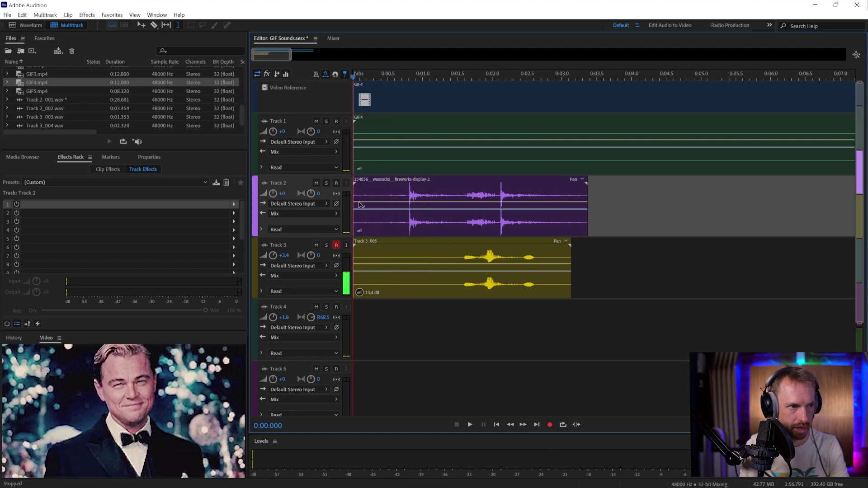
pyautogui.moveTo(354, 197); pyautogui.dragTo(355, 179)
# Slide the fireworks clip slightly later to match the GIF, with volume dropping after about 1.9 s.
pyautogui.hscroll(5, 359, 82)
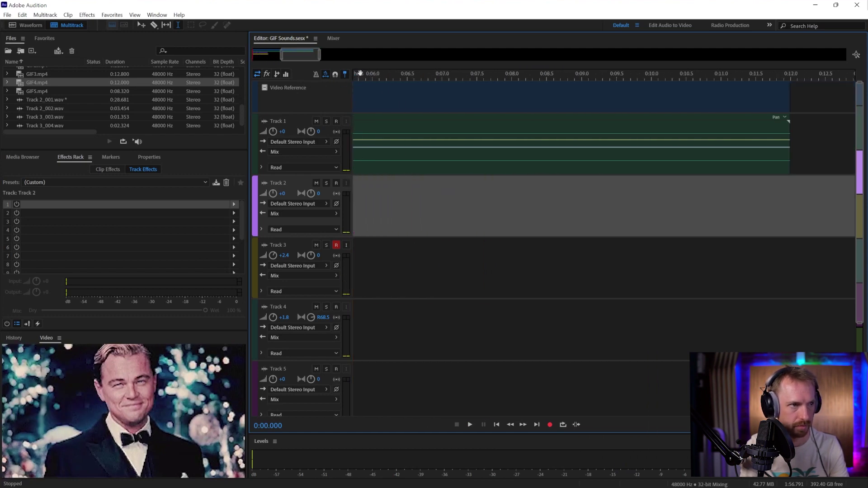
pyautogui.moveTo(290, 50); pyautogui.dragTo(244, 53)
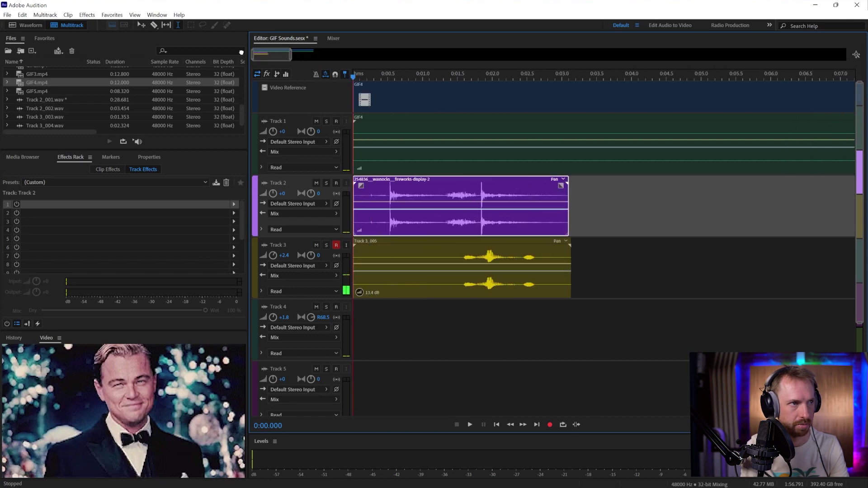
pyautogui.press('space')
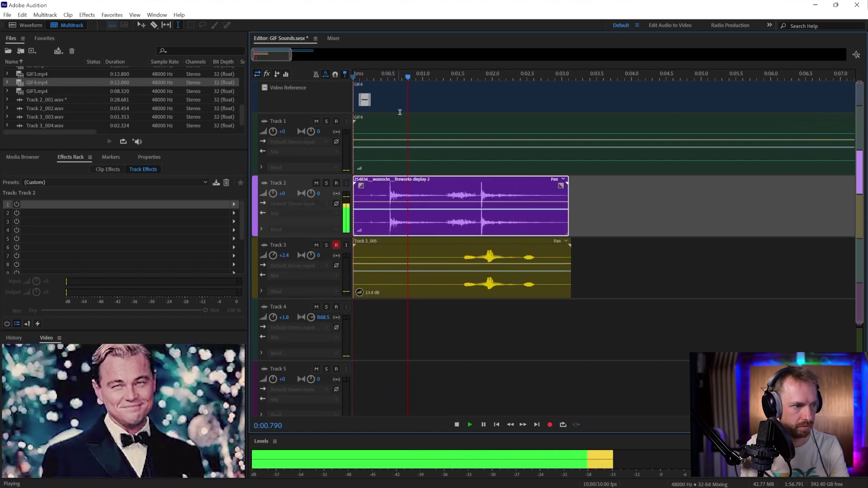
pyautogui.press('space')
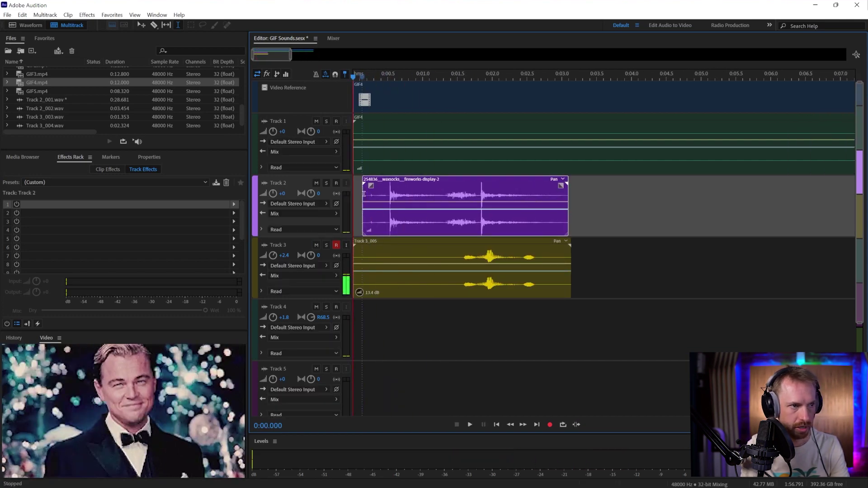
pyautogui.moveTo(387, 181)
pyautogui.mouseDown()
pyautogui.moveTo(380, 181)
pyautogui.moveTo(394, 179)
pyautogui.mouseUp()
pyautogui.press('space')
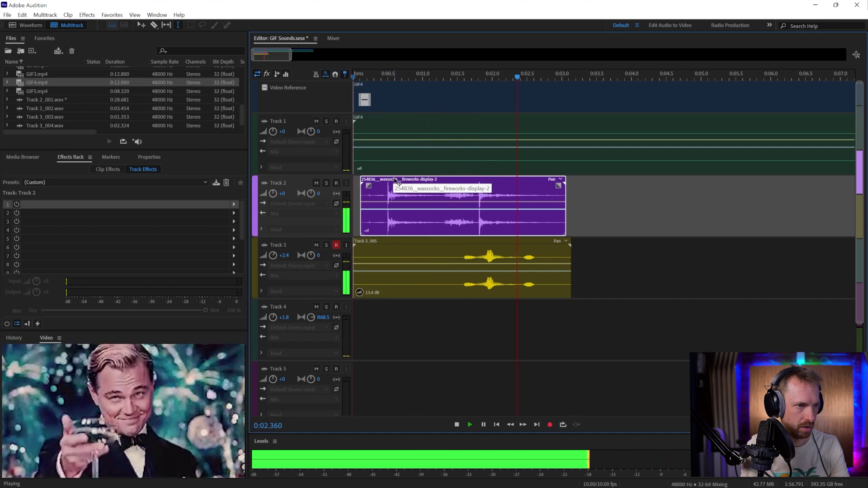
pyautogui.press('space')
pyautogui.moveTo(425, 182); pyautogui.dragTo(435, 183)
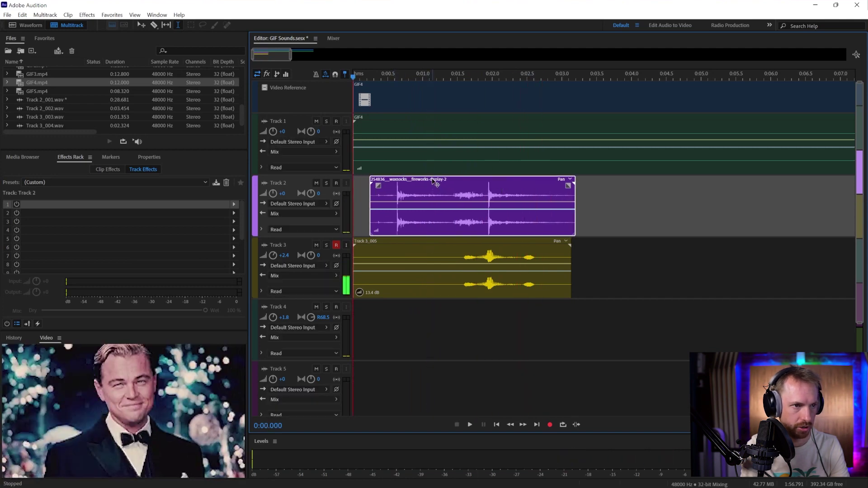
pyautogui.press('space')
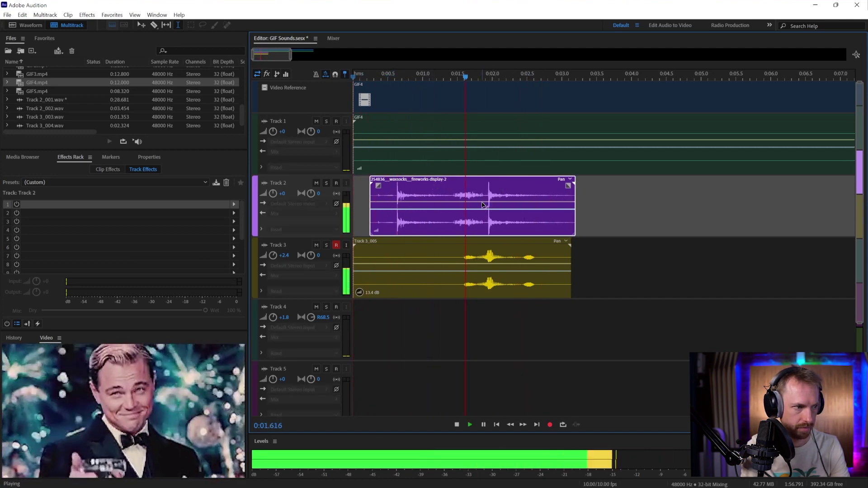
pyautogui.press('space')
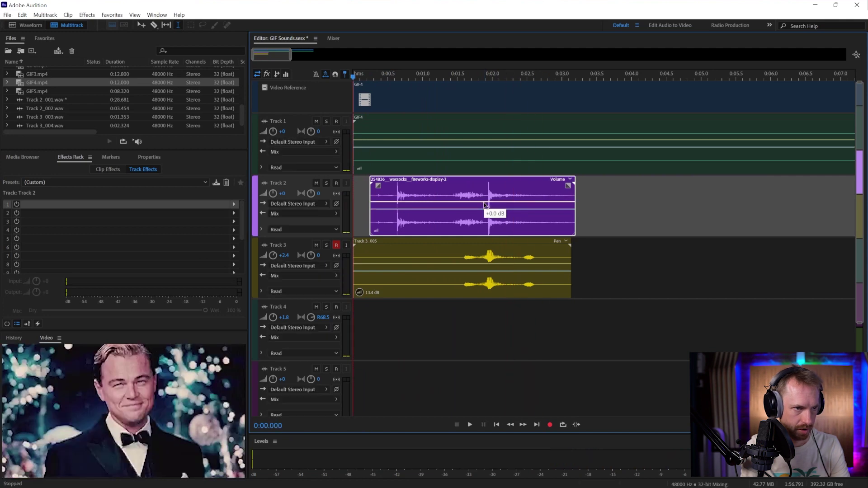
pyautogui.press('space')
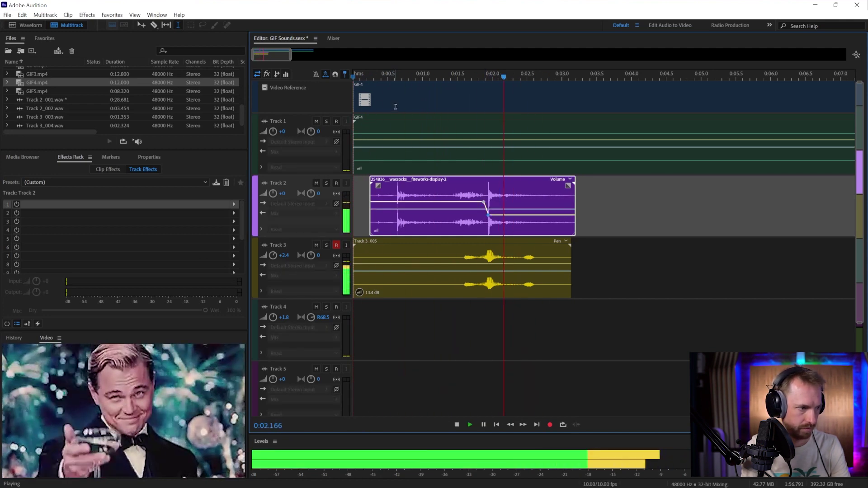
pyautogui.press('space')
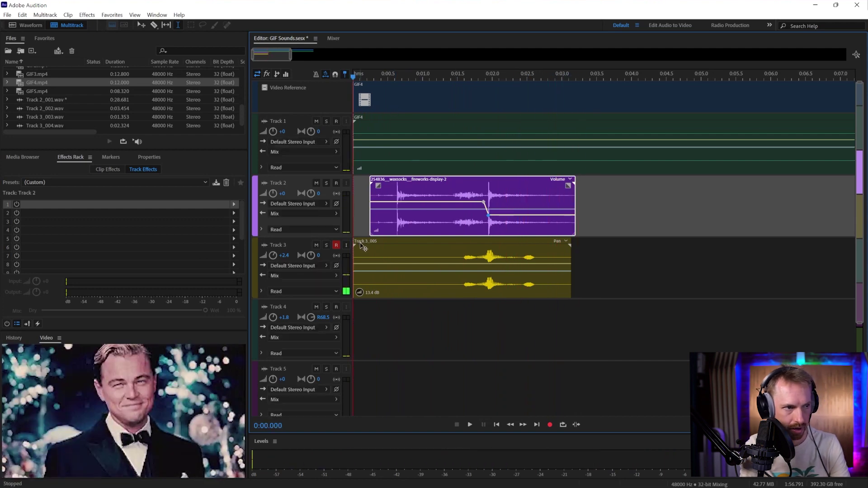
# Add Studio Reverb to Track 2's first effects slot and preview it.
pyautogui.click(365, 217)
pyautogui.click(234, 204)
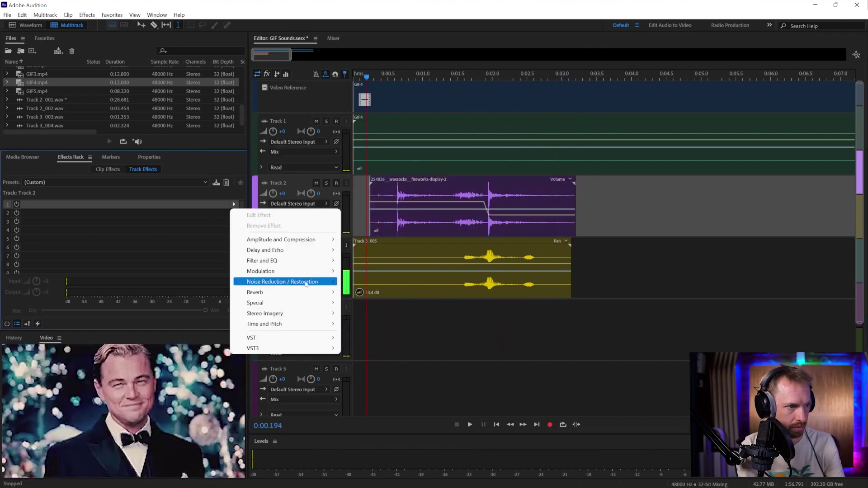
pyautogui.moveTo(312, 291)
pyautogui.click(374, 324)
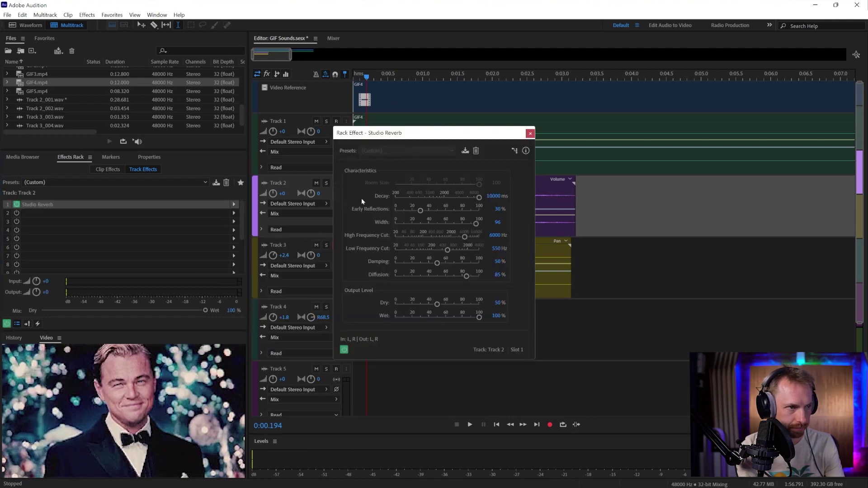
pyautogui.click(171, 204)
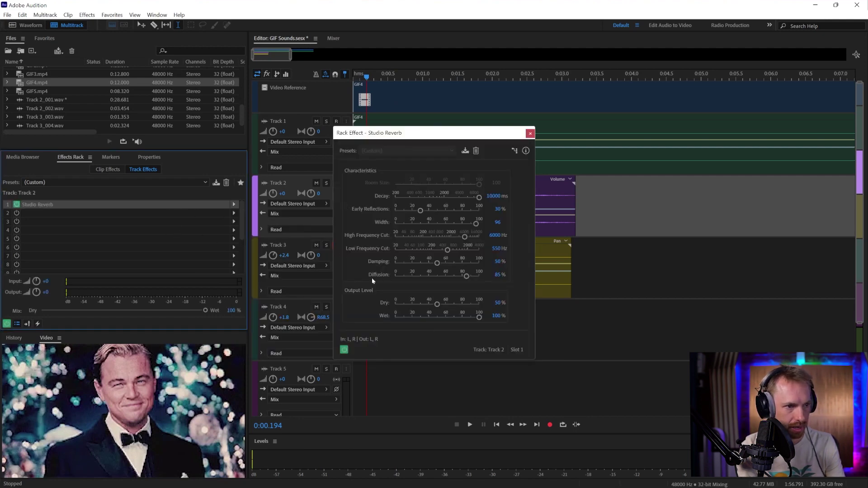
pyautogui.press('space')
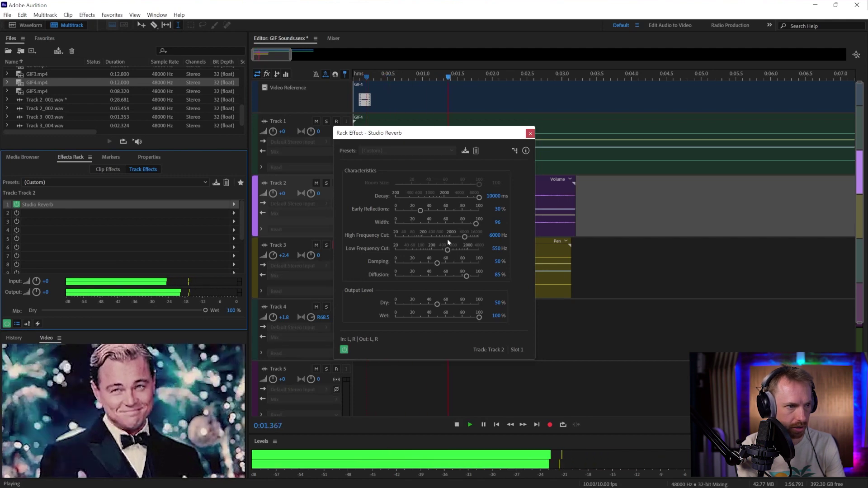
pyautogui.press('space')
# Set Track 2's volume to -6.3 and the reverb to 100% dry, 44.3% wet.
pyautogui.moveTo(273, 193); pyautogui.dragTo(273, 210)
pyautogui.moveTo(436, 304)
pyautogui.mouseDown()
pyautogui.moveTo(484, 301)
pyautogui.moveTo(457, 318)
pyautogui.moveTo(433, 318)
pyautogui.mouseUp()
pyautogui.press('space')
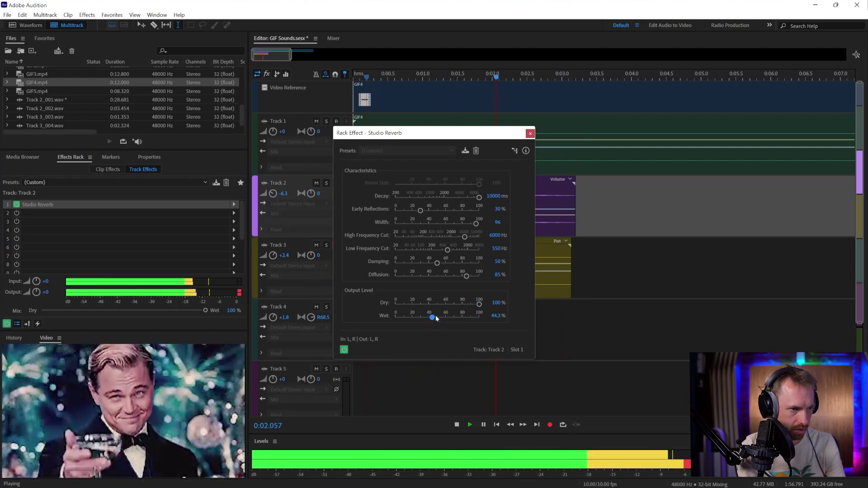
pyautogui.press('space')
# Close the reverb settings, trim the Track 3 clip's start, and nudge it against GIF4.
pyautogui.click(529, 134)
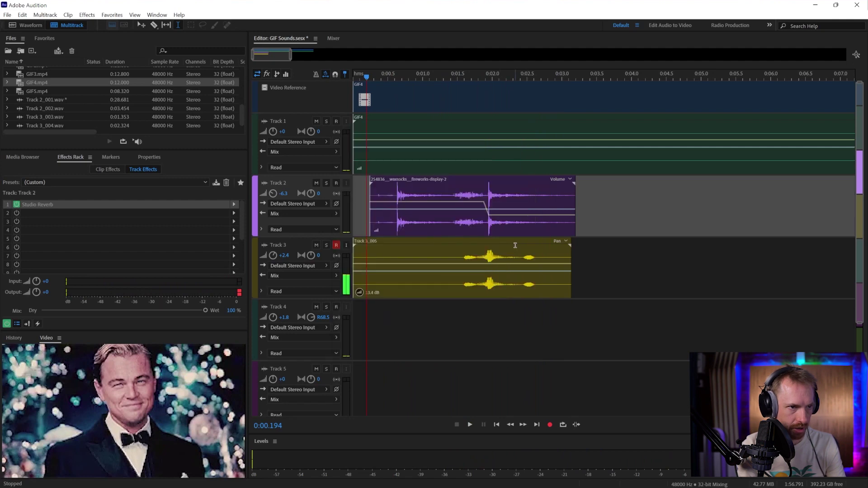
pyautogui.moveTo(353, 258); pyautogui.dragTo(416, 246)
pyautogui.press('space')
pyautogui.press('space')
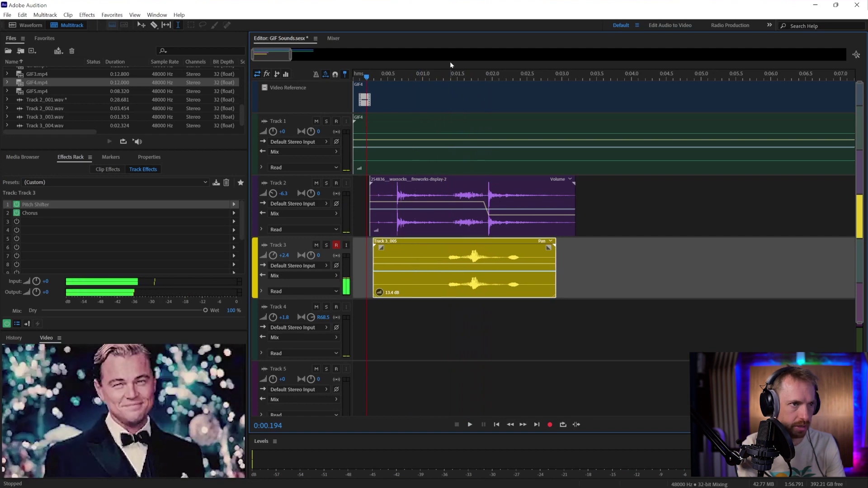
pyautogui.moveTo(458, 78); pyautogui.dragTo(422, 92)
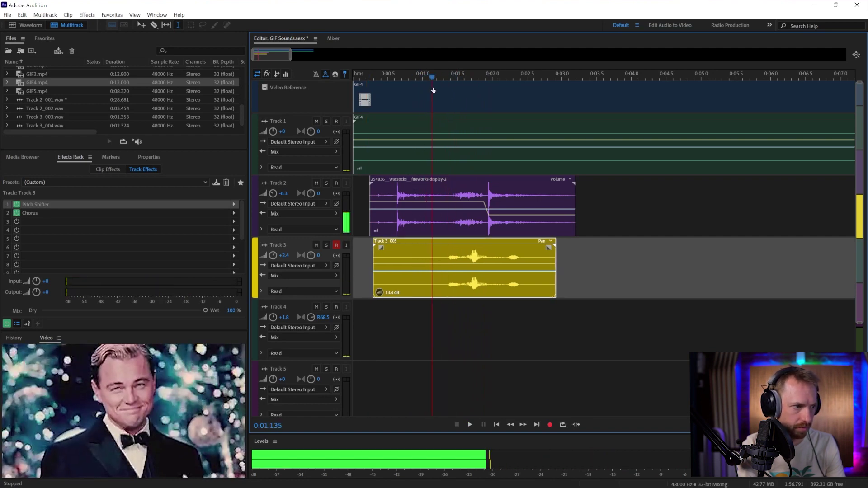
pyautogui.moveTo(453, 243); pyautogui.dragTo(448, 245)
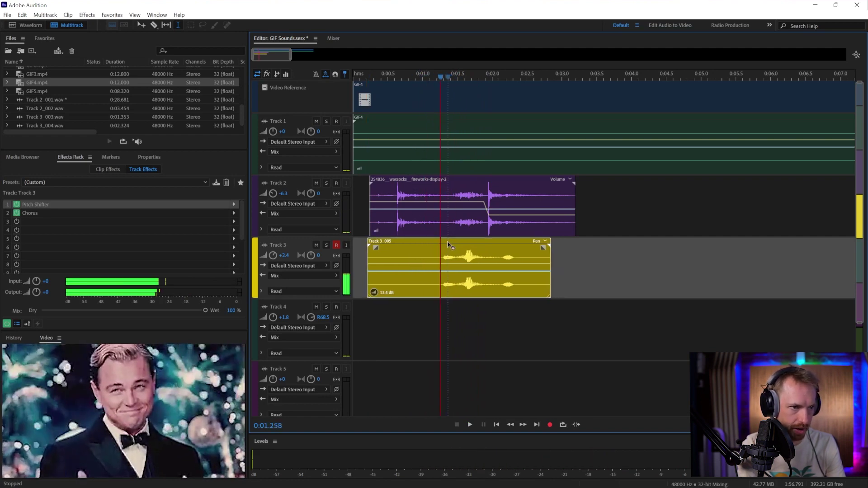
pyautogui.click(435, 73)
pyautogui.press('space')
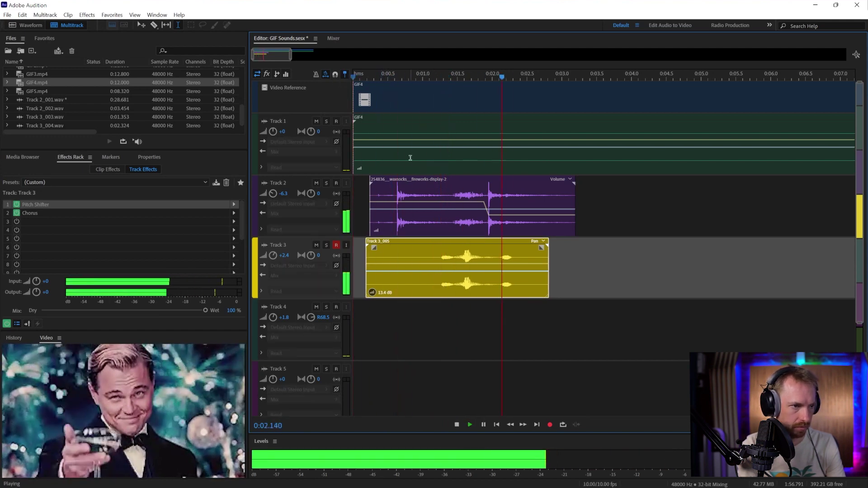
pyautogui.press('space')
# Shift the Track 3 clip slightly later and Track 2's fireworks clip earlier to sync with the video.
pyautogui.press('space')
pyautogui.moveTo(453, 247); pyautogui.dragTo(459, 245)
pyautogui.press('space')
pyautogui.press('space')
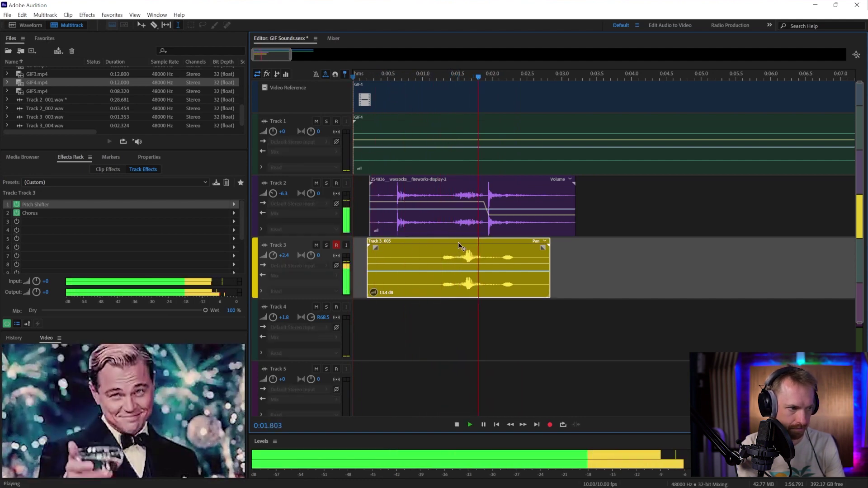
pyautogui.press('space')
pyautogui.moveTo(458, 244); pyautogui.dragTo(469, 245)
pyautogui.press('space')
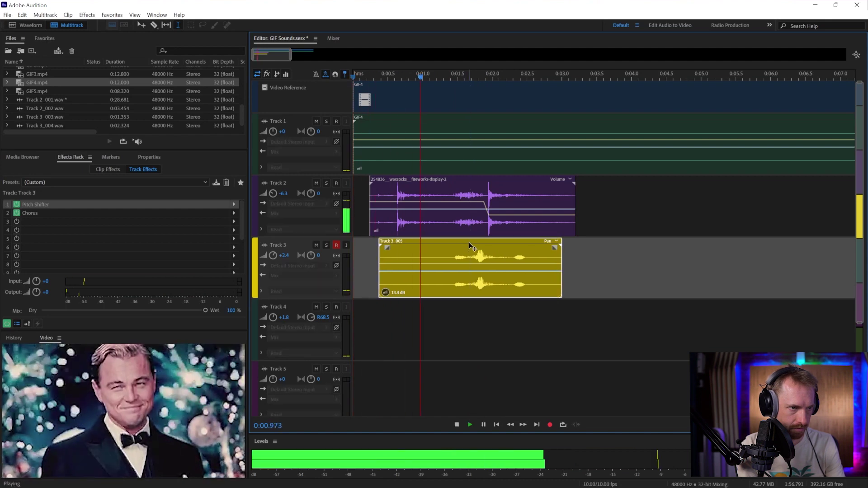
pyautogui.press('space')
pyautogui.moveTo(465, 223); pyautogui.dragTo(456, 183)
pyautogui.press('space')
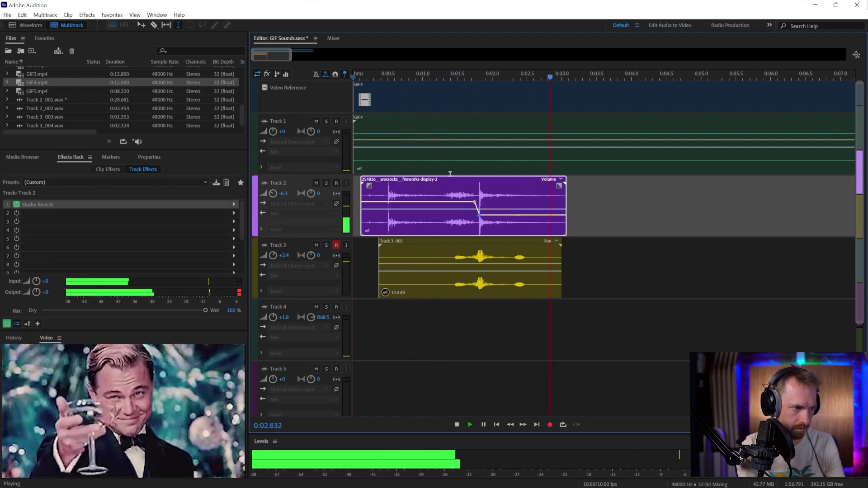
pyautogui.press('space')
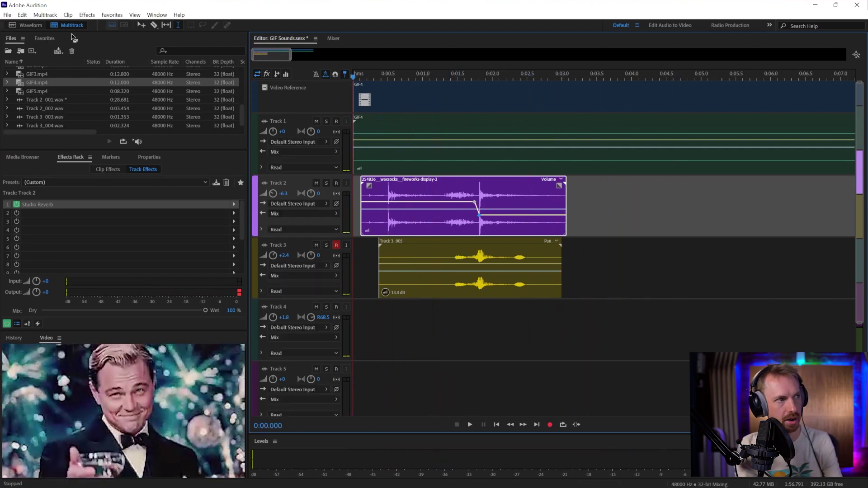
# Mix down the entire GIF4 session to a new file, GIF Sounds Mixdown 4.wav.
pyautogui.click(79, 15)
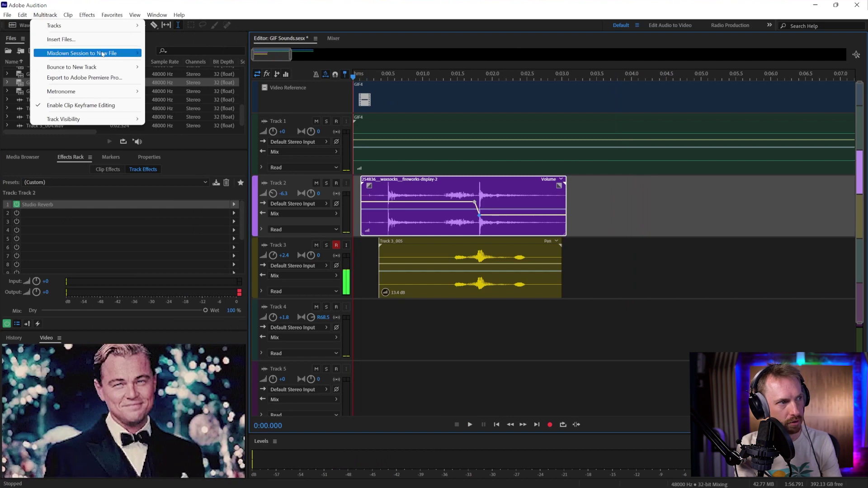
pyautogui.moveTo(118, 53)
pyautogui.click(185, 66)
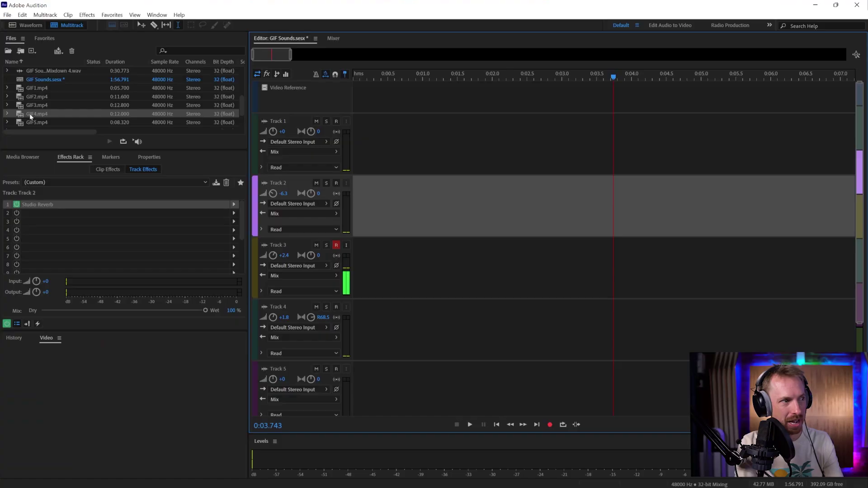
# Place GIF5.mp4 on Track 1 and preview it from the start.
pyautogui.moveTo(32, 122); pyautogui.dragTo(344, 107)
pyautogui.press('Home')
pyautogui.press('space')
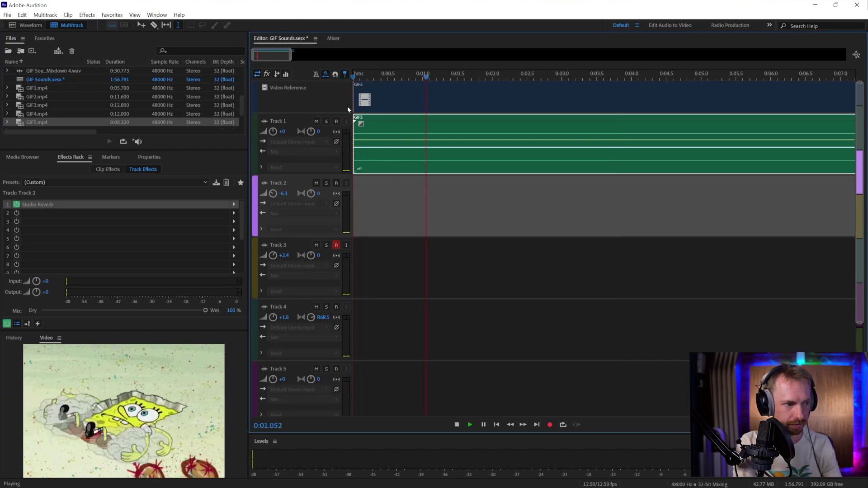
pyautogui.press('space')
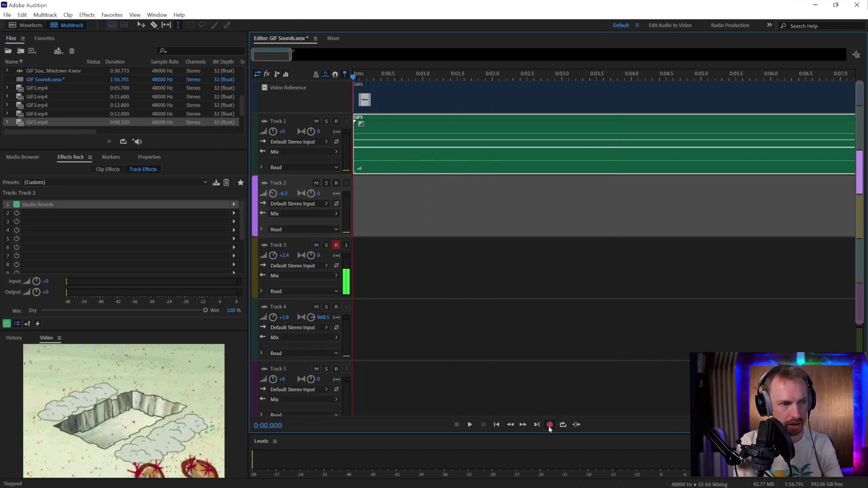
# Record a take on Track 3 for GIF5, discard it, and record the replacement Track 3_007.
pyautogui.click(549, 425)
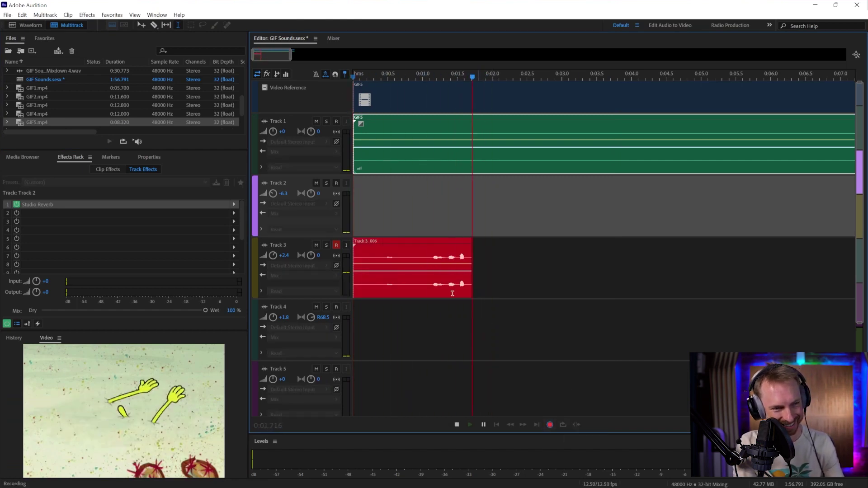
pyautogui.press('space')
pyautogui.press('Delete')
pyautogui.click(374, 78)
pyautogui.press('Home')
pyautogui.click(550, 424)
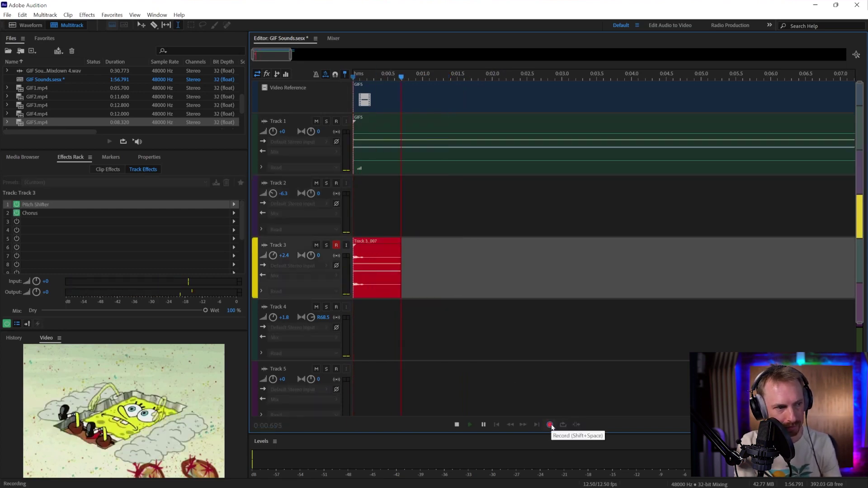
pyautogui.press('space')
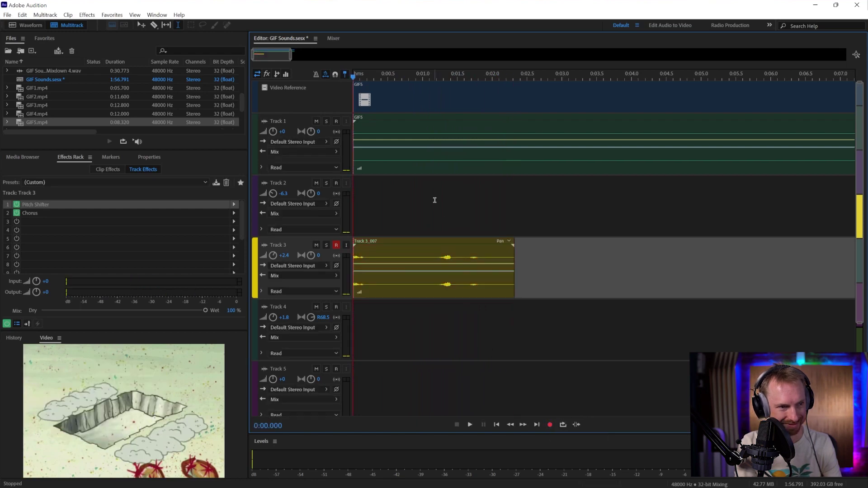
pyautogui.press('space')
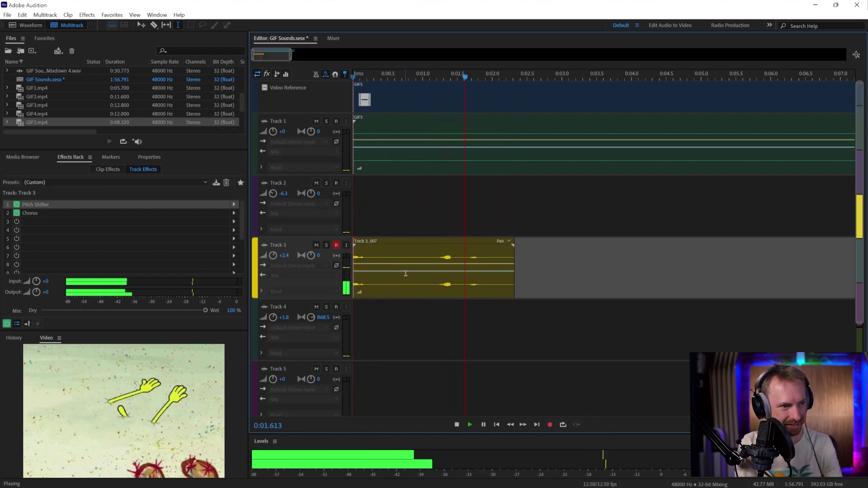
pyautogui.press('space')
# Delete a range inside the new take, splitting it, and select the right-hand piece.
pyautogui.moveTo(405, 273); pyautogui.dragTo(413, 358)
pyautogui.press('Delete')
pyautogui.click(421, 296)
# Move the right piece to Track 4 and shift the Track 3 clip later to match GIF5's opening.
pyautogui.click(325, 318)
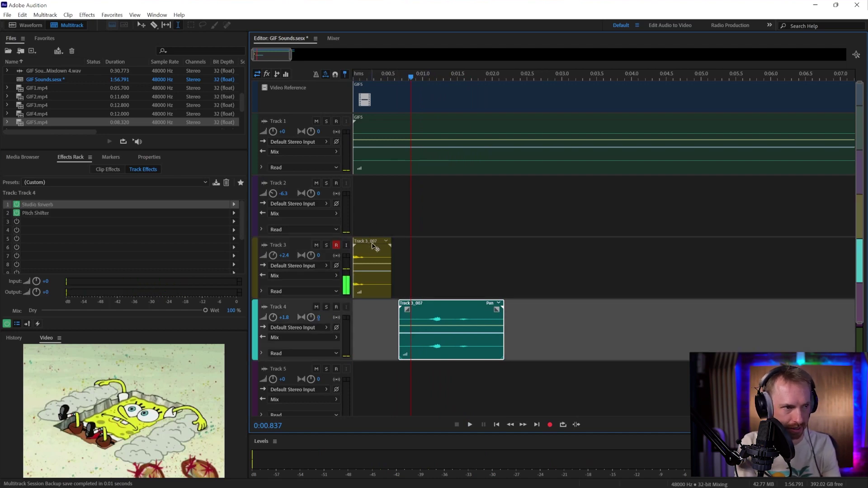
pyautogui.moveTo(374, 245); pyautogui.dragTo(375, 249)
pyautogui.press('Home')
pyautogui.press('space')
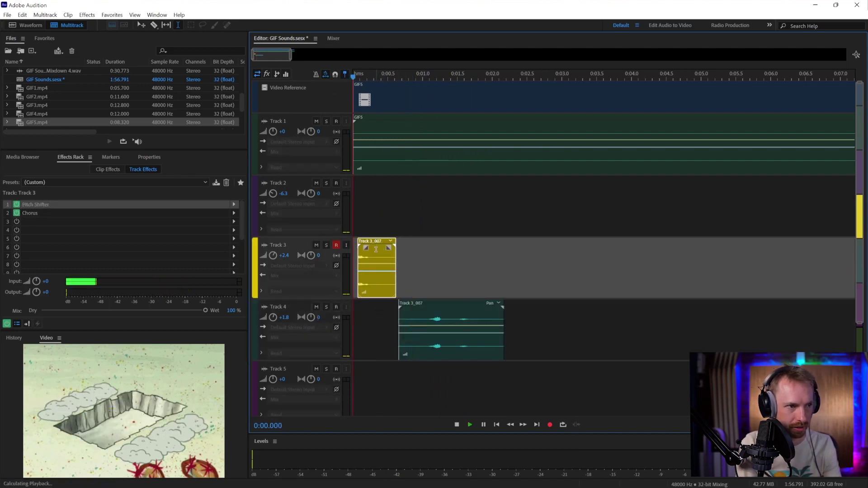
pyautogui.press('space')
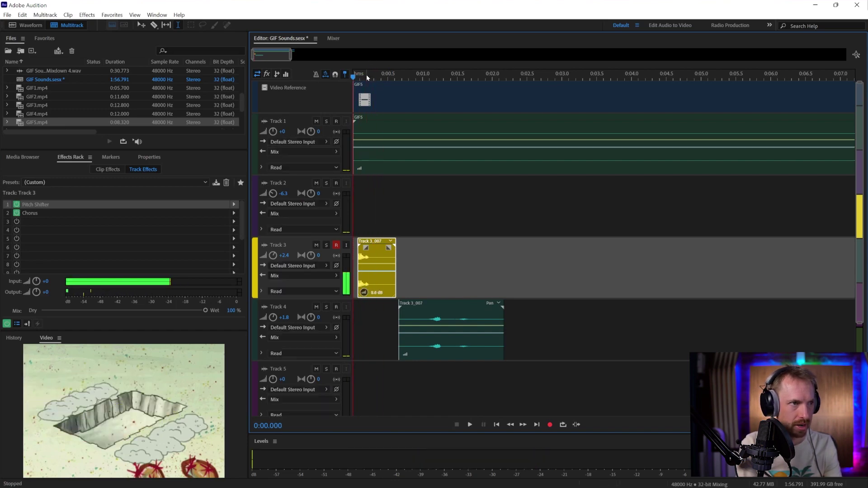
pyautogui.moveTo(367, 77); pyautogui.dragTo(378, 75)
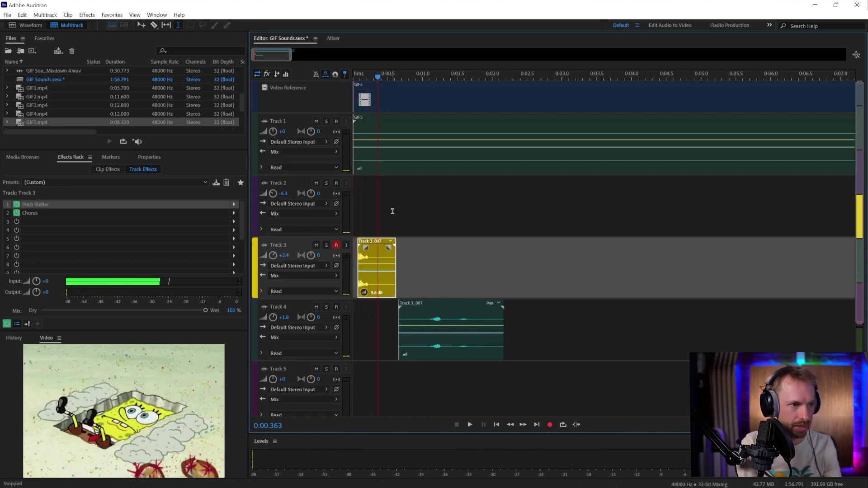
pyautogui.moveTo(376, 245)
pyautogui.mouseDown()
pyautogui.moveTo(390, 181)
pyautogui.moveTo(391, 246)
pyautogui.mouseUp()
pyautogui.press('space')
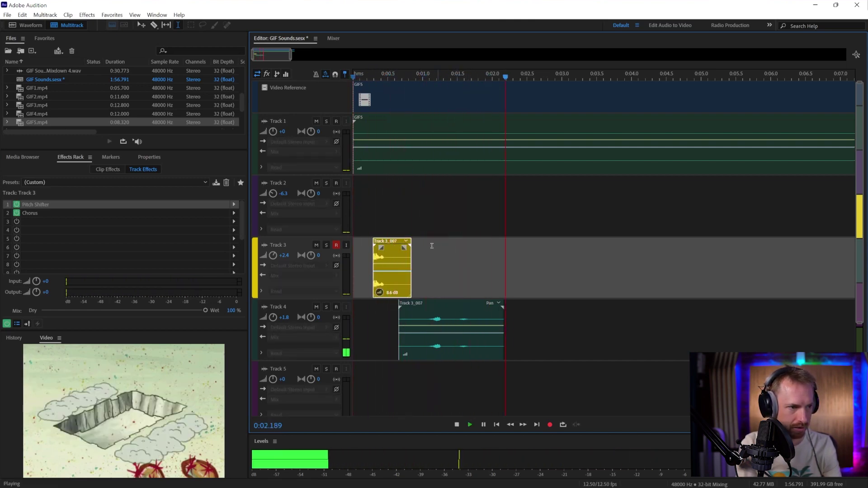
pyautogui.press('space')
# Zoom into the timeline's start and stretch the Track 3 clip to 141%.
pyautogui.scroll(3, 374, 76)
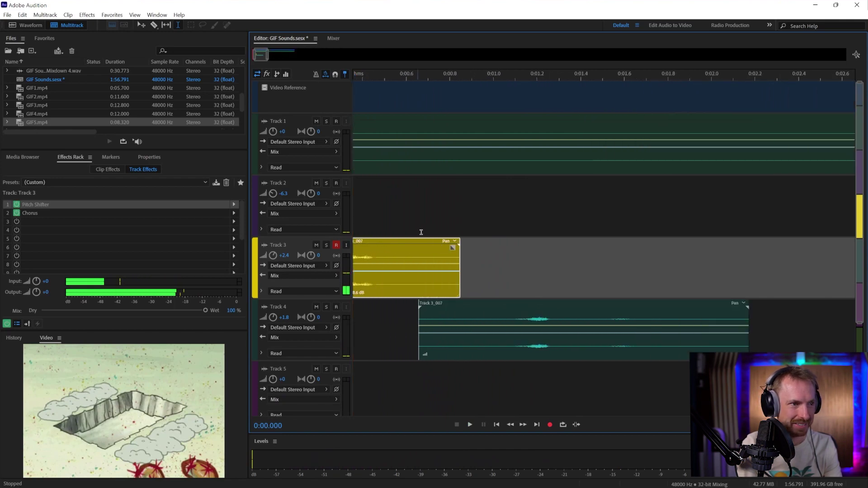
pyautogui.moveTo(452, 218); pyautogui.dragTo(296, 240)
pyautogui.moveTo(404, 76)
pyautogui.mouseDown()
pyautogui.moveTo(392, 81)
pyautogui.moveTo(408, 80)
pyautogui.mouseUp()
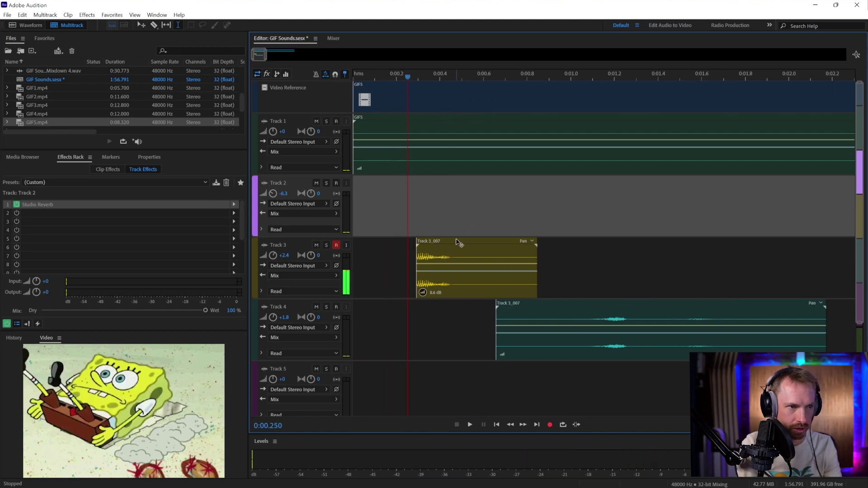
pyautogui.moveTo(457, 242); pyautogui.dragTo(448, 246)
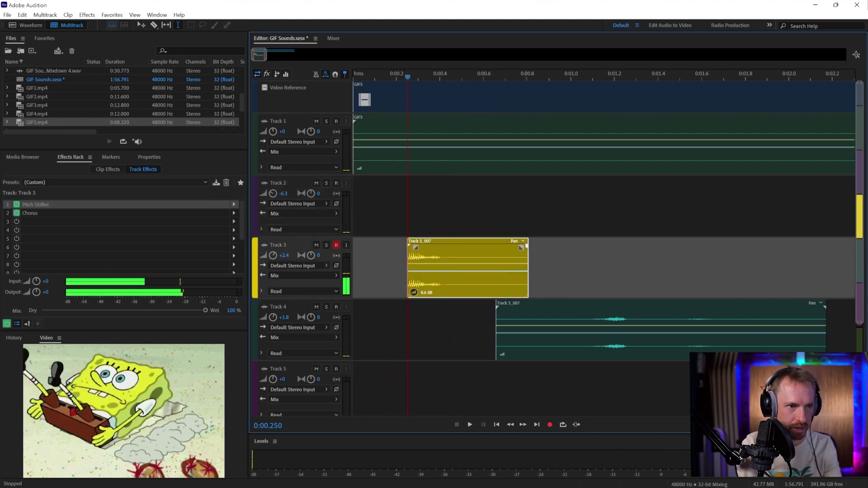
pyautogui.moveTo(526, 246); pyautogui.dragTo(577, 235)
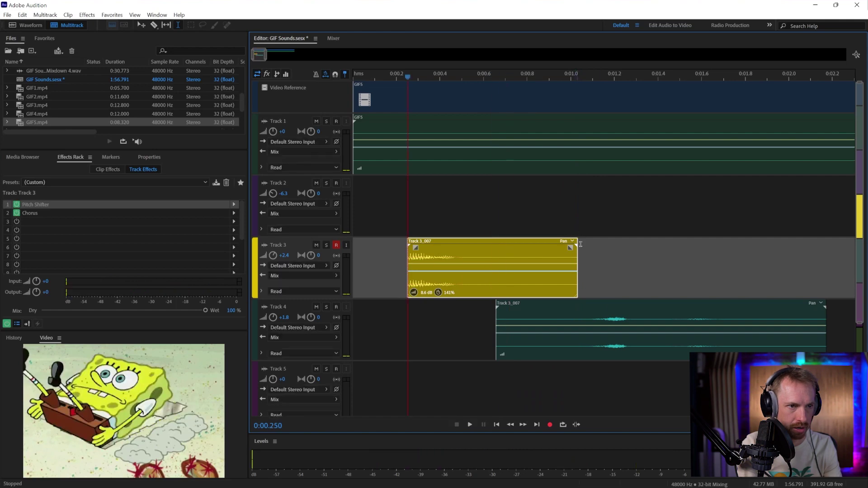
# Position the Track 4 clip to start around 0.47 s, previewing the timing.
pyautogui.moveTo(608, 307); pyautogui.dragTo(527, 310)
pyautogui.press('space')
pyautogui.press('space')
pyautogui.press('space')
pyautogui.press('space')
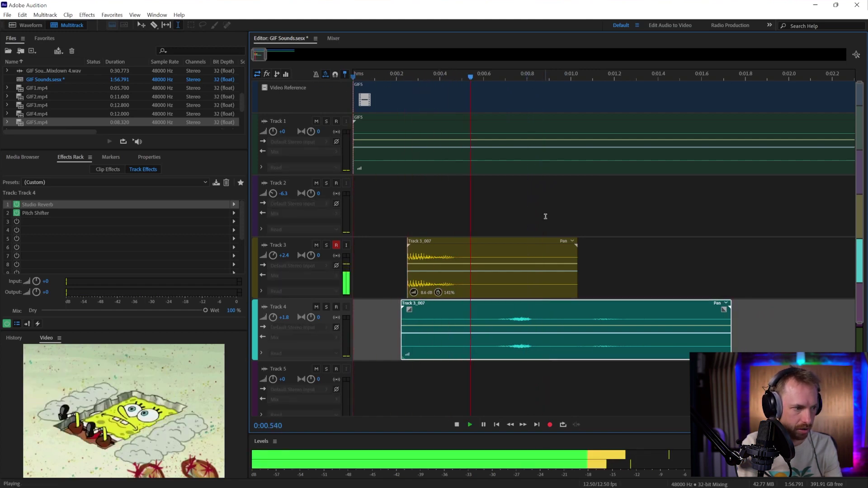
pyautogui.press('space')
pyautogui.moveTo(519, 307); pyautogui.dragTo(570, 308)
pyautogui.press('space')
pyautogui.click(598, 297)
# Preview the GIF5 session and raise the loudness of Track 4's clip.
pyautogui.click(467, 89)
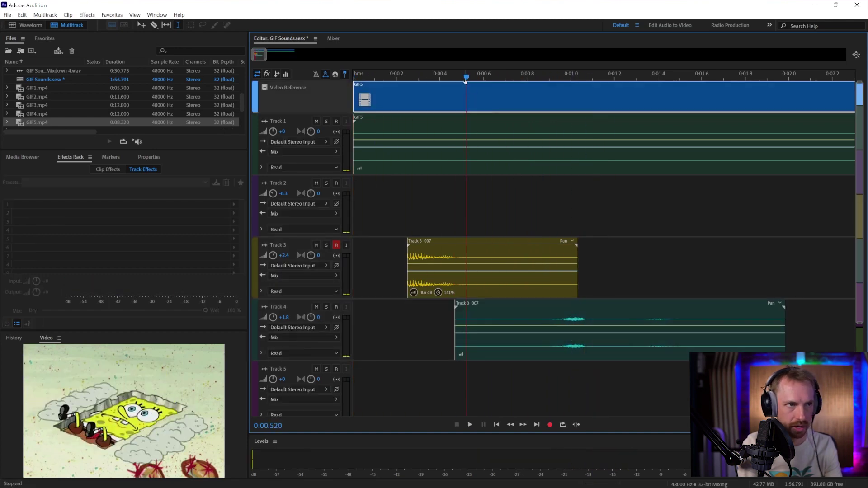
pyautogui.press('space')
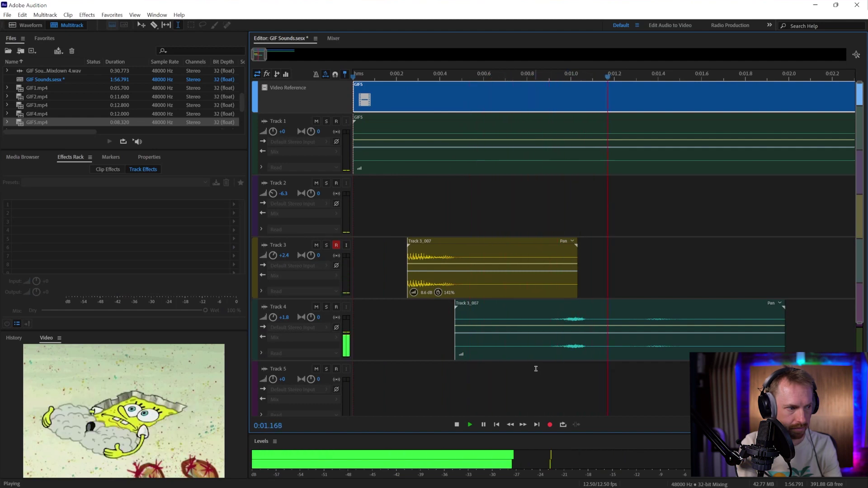
pyautogui.press('space')
pyautogui.moveTo(461, 356); pyautogui.dragTo(543, 306)
pyautogui.scroll(-1, 765, 284)
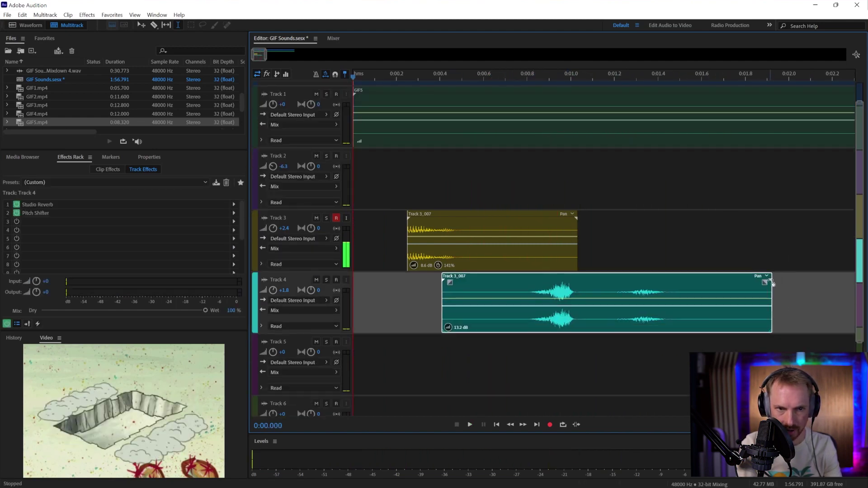
# Time-stretch Track 4's clip to 121%, then settle on 111% after listening.
pyautogui.moveTo(772, 284); pyautogui.dragTo(841, 281)
pyautogui.press('space')
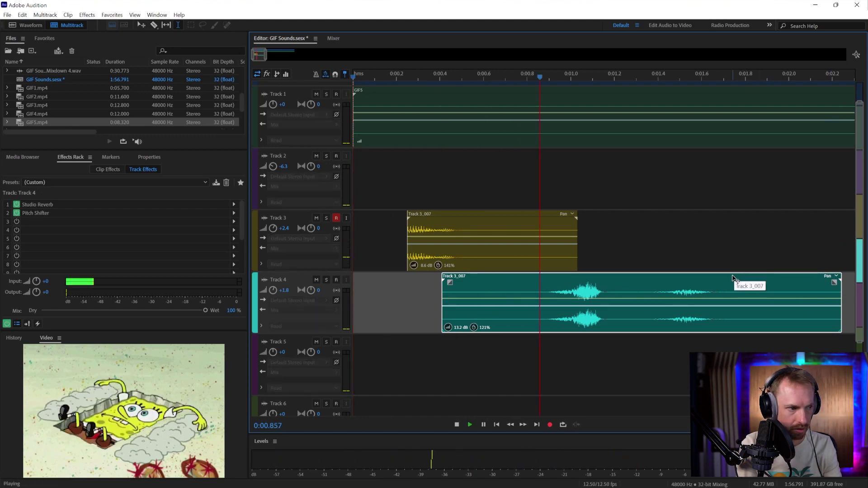
pyautogui.press('space')
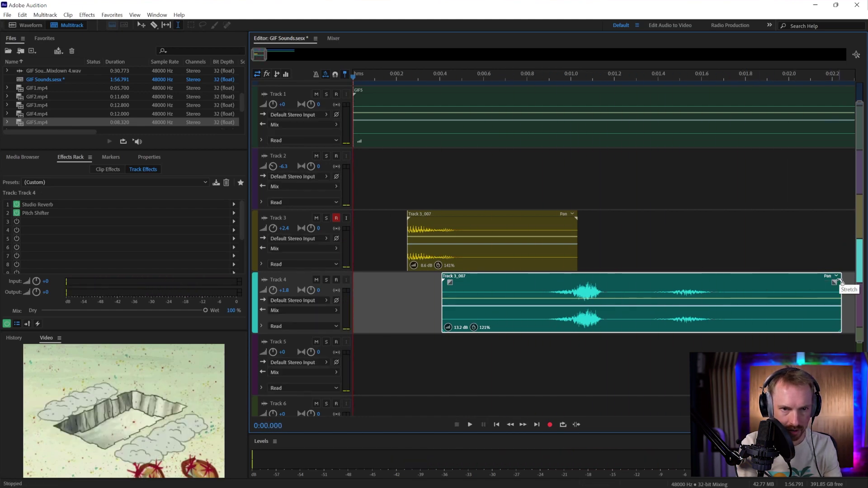
pyautogui.moveTo(836, 284); pyautogui.dragTo(770, 277)
pyautogui.press('space')
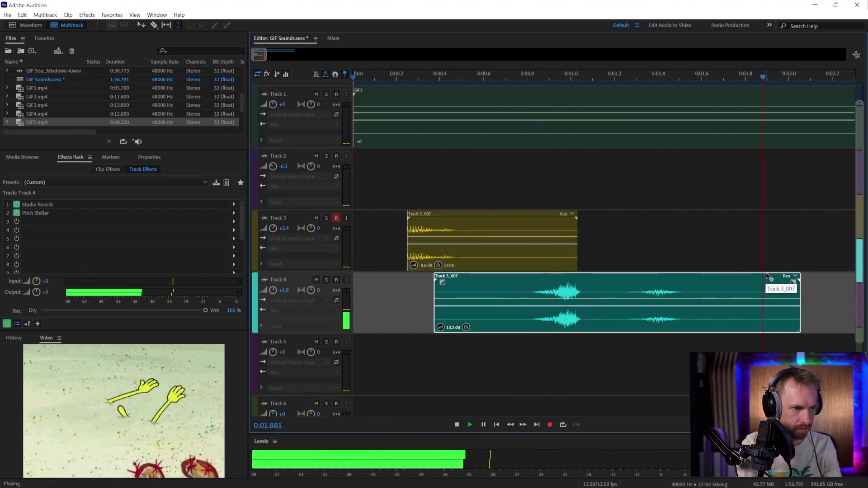
pyautogui.press('space')
pyautogui.press('space')
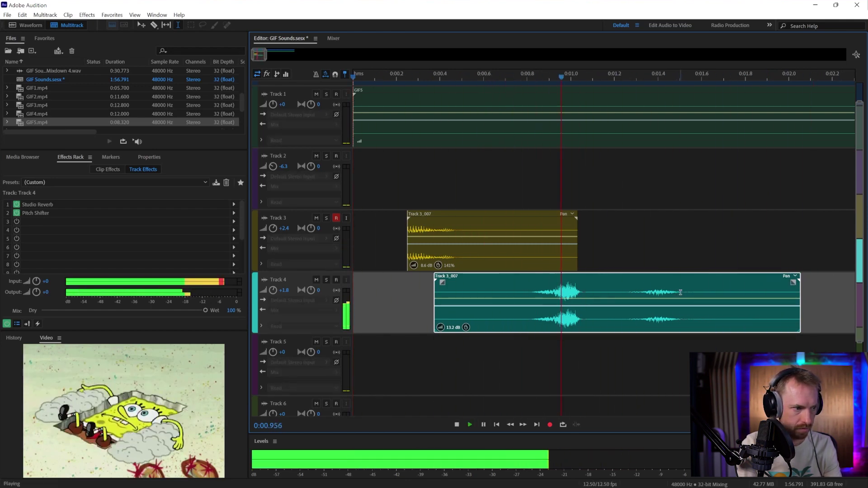
# Nudge Track 4's clip earlier and delete a middle section to split it in two.
pyautogui.press('space')
pyautogui.moveTo(609, 280); pyautogui.dragTo(682, 278)
# Stretch the first Track 4 piece to 121% and reposition both pieces to the GIF5 action.
pyautogui.press('space')
pyautogui.press('space')
pyautogui.press('Delete')
pyautogui.moveTo(590, 282); pyautogui.dragTo(564, 281)
pyautogui.moveTo(496, 81); pyautogui.dragTo(332, 84)
pyautogui.press('space')
pyautogui.press('space')
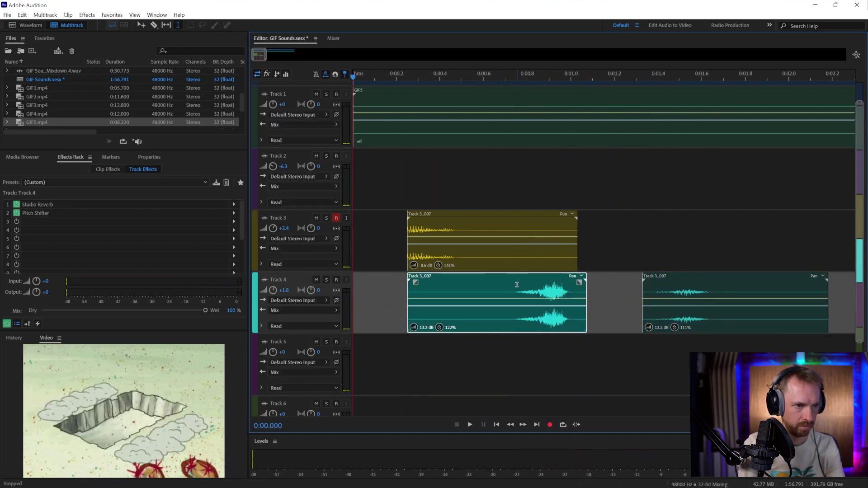
pyautogui.moveTo(523, 280); pyautogui.dragTo(552, 279)
pyautogui.press('space')
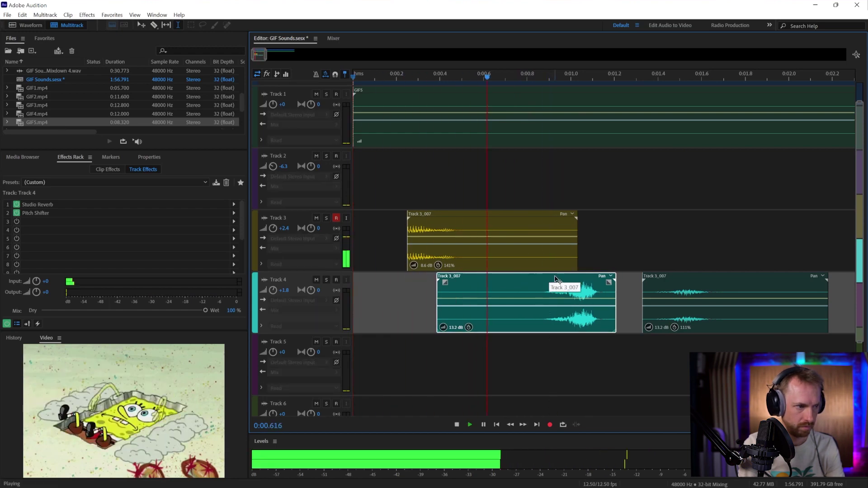
pyautogui.press('space')
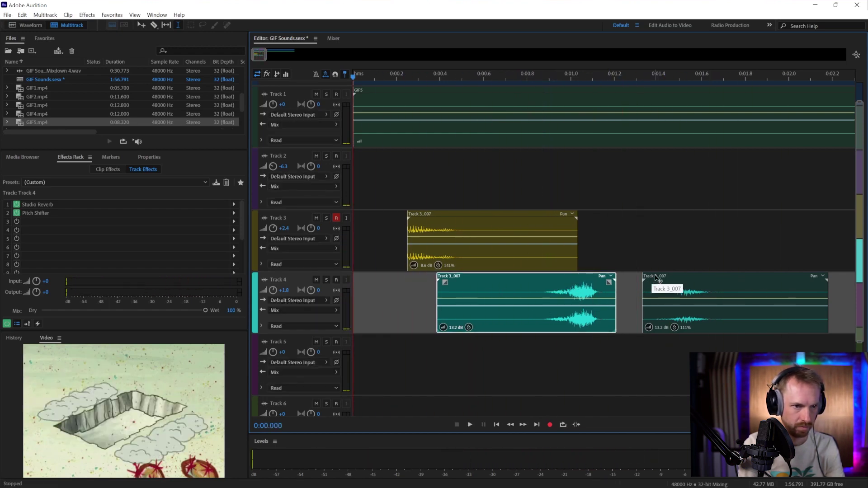
pyautogui.moveTo(652, 279); pyautogui.dragTo(637, 280)
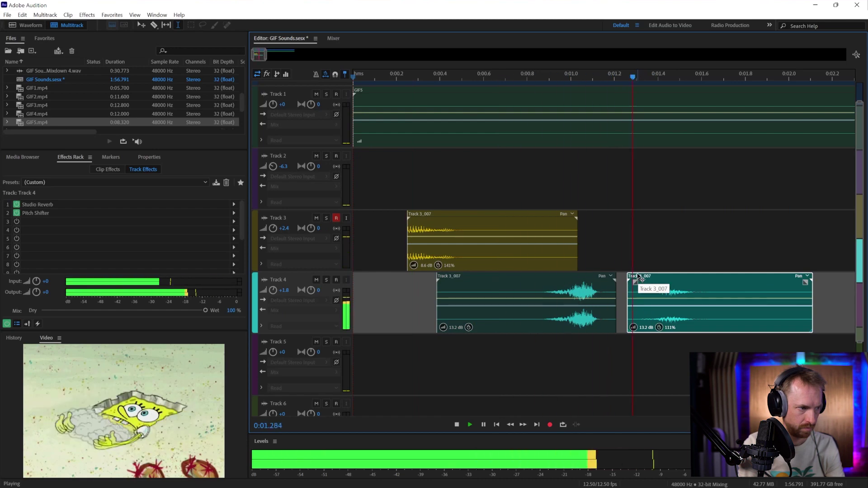
pyautogui.press('space')
pyautogui.press('space')
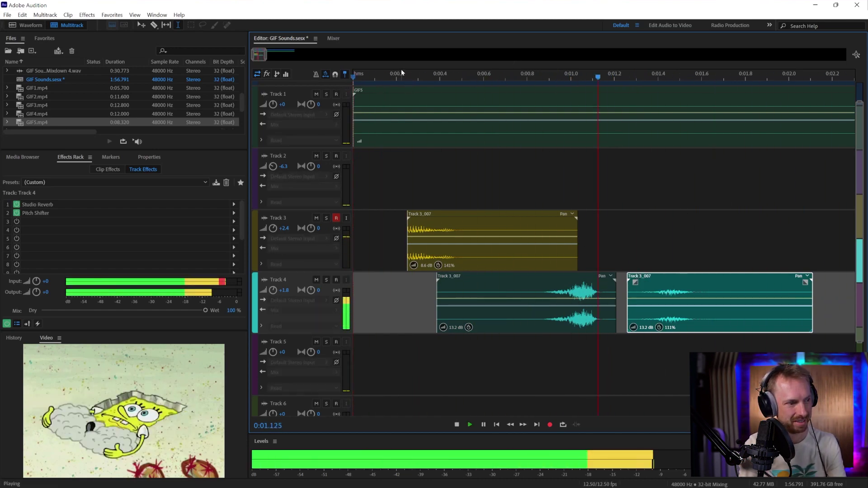
# Audition BREAKERS MRC 15, 18, 08 and 04 in the Media Browser.
pyautogui.press('space')
pyautogui.scroll(-5, 401, 72)
pyautogui.scroll(1, 294, 181)
pyautogui.click(22, 157)
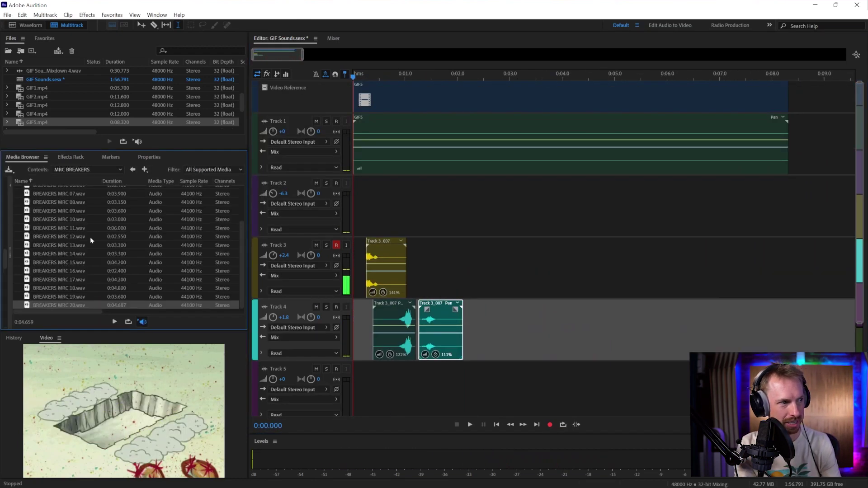
pyautogui.scroll(-2, 85, 235)
pyautogui.click(89, 263)
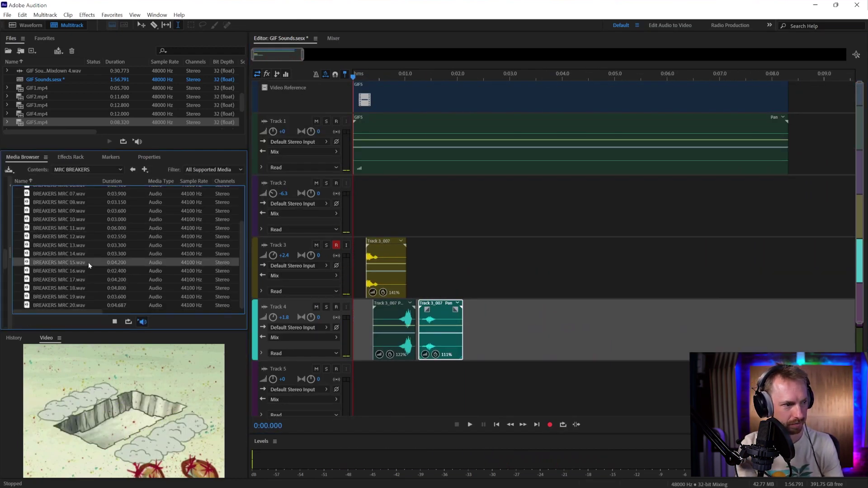
pyautogui.click(67, 288)
pyautogui.click(54, 204)
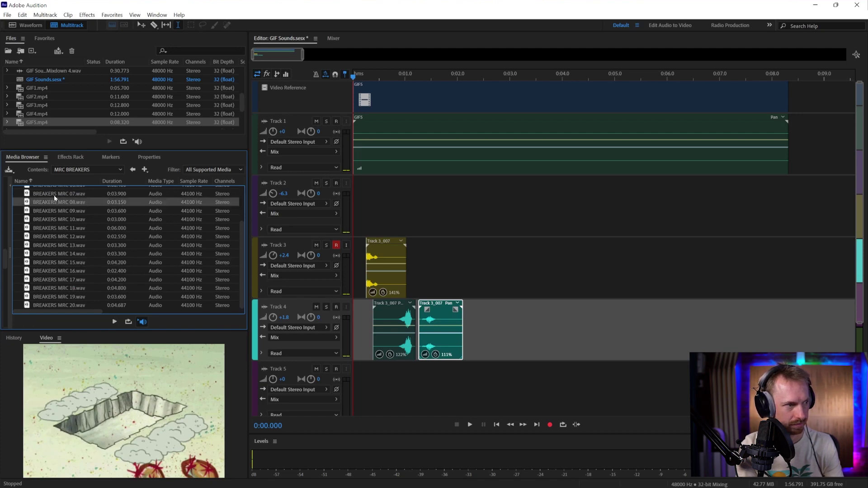
pyautogui.scroll(2, 54, 197)
pyautogui.click(58, 217)
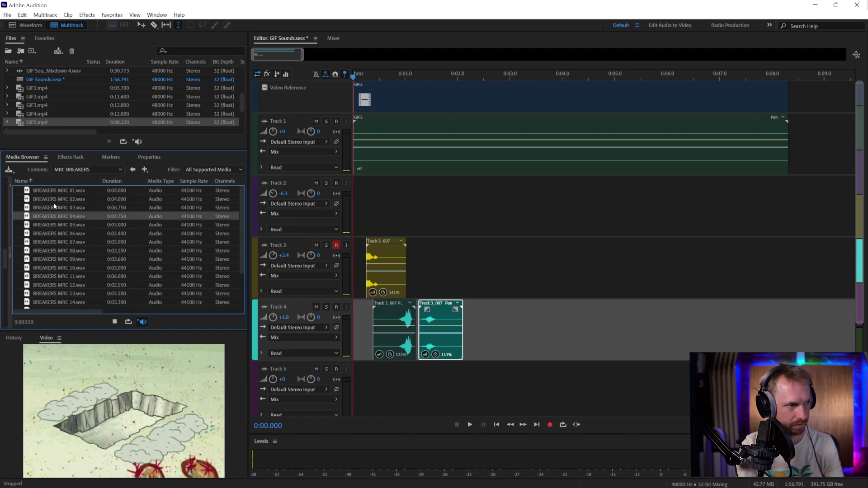
# Place BREAKERS MRC 04.wav with sample-rate conversion, lengthen its fade-in, and move it to Track 2.
pyautogui.moveTo(135, 247); pyautogui.dragTo(511, 324)
pyautogui.click(477, 270)
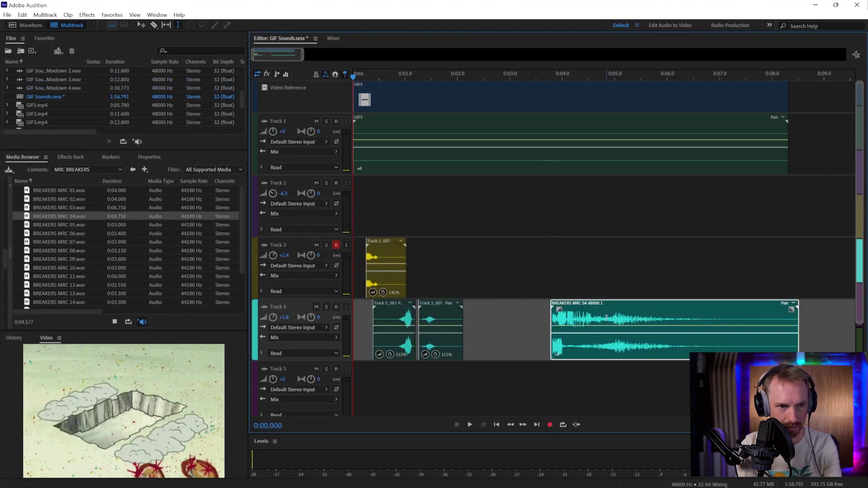
pyautogui.moveTo(605, 318); pyautogui.dragTo(438, 180)
pyautogui.click(612, 317)
pyautogui.click(611, 285)
pyautogui.click(412, 213)
# Trim the tail off the BREAKERS clip on Track 2.
pyautogui.press('space')
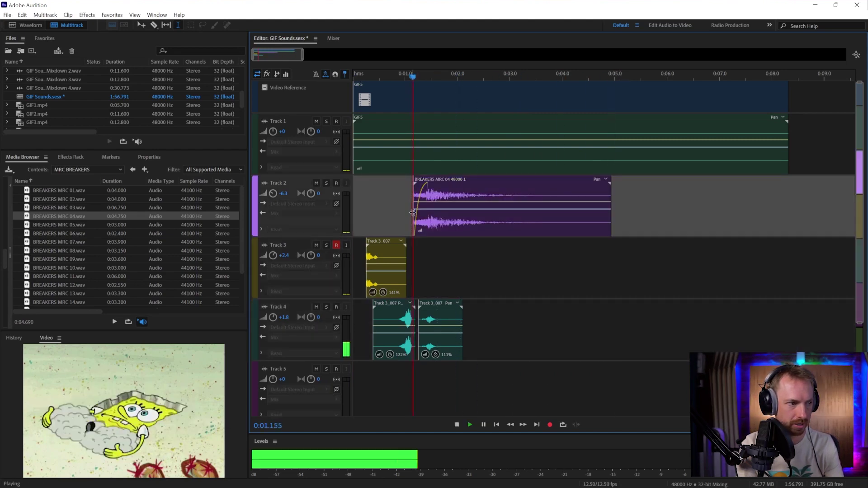
pyautogui.press('space')
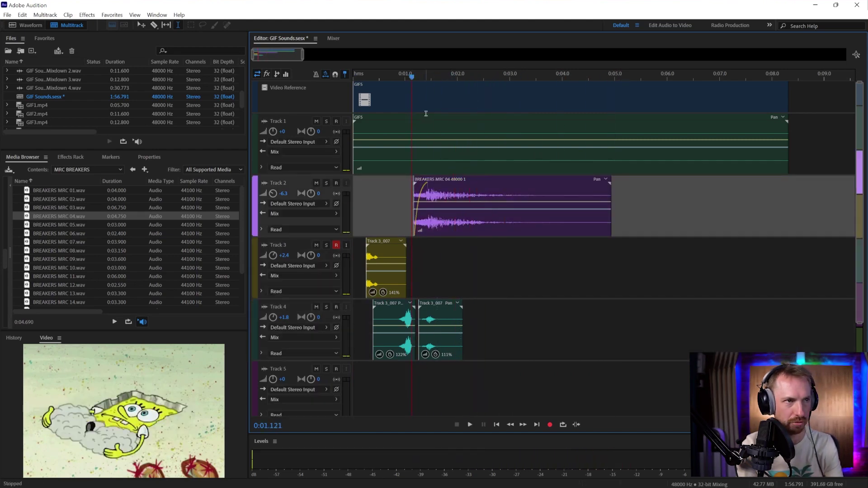
pyautogui.moveTo(458, 223); pyautogui.dragTo(638, 209)
pyautogui.press('Delete')
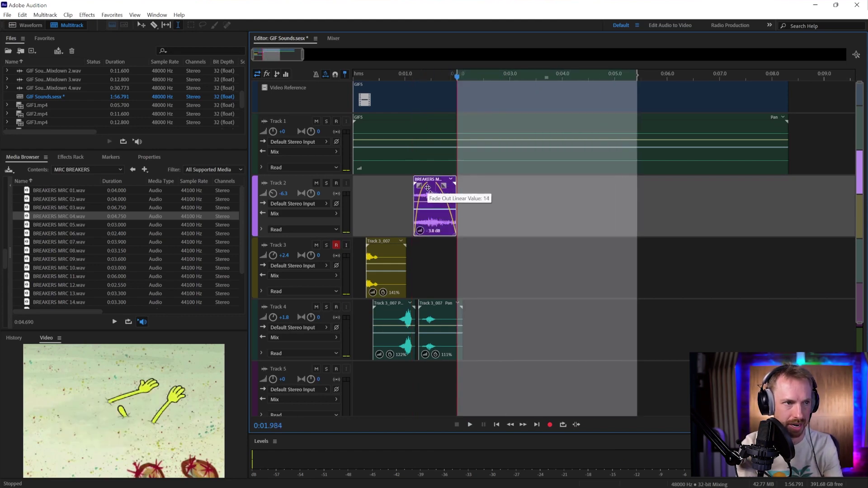
pyautogui.click(385, 68)
# Nudge Track 4's first clip slightly earlier and replay the whole session.
pyautogui.press('space')
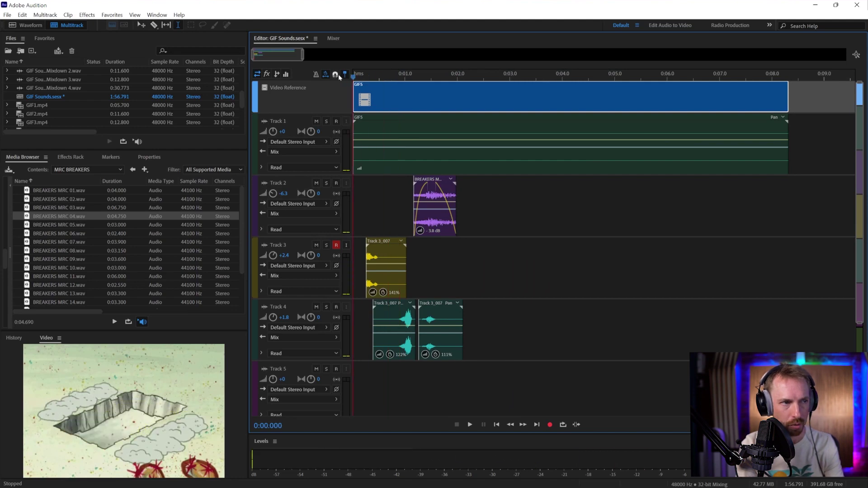
pyautogui.click(357, 90)
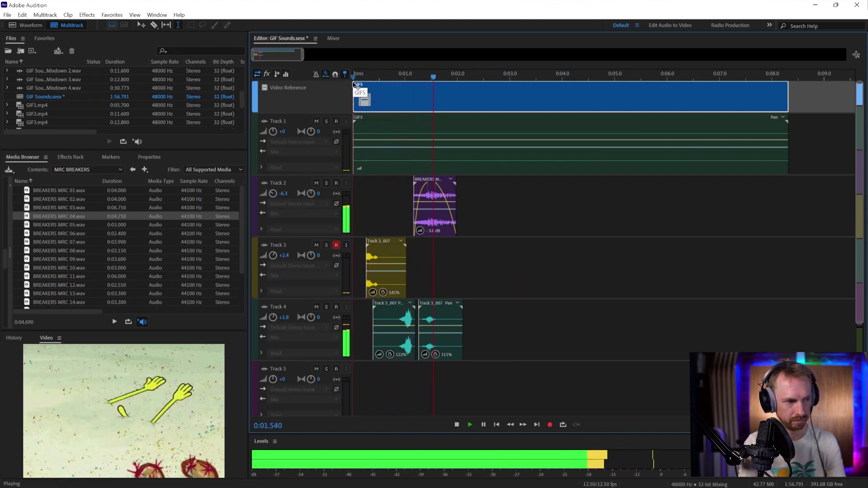
pyautogui.press('space')
pyautogui.moveTo(403, 308); pyautogui.dragTo(400, 307)
pyautogui.press('space')
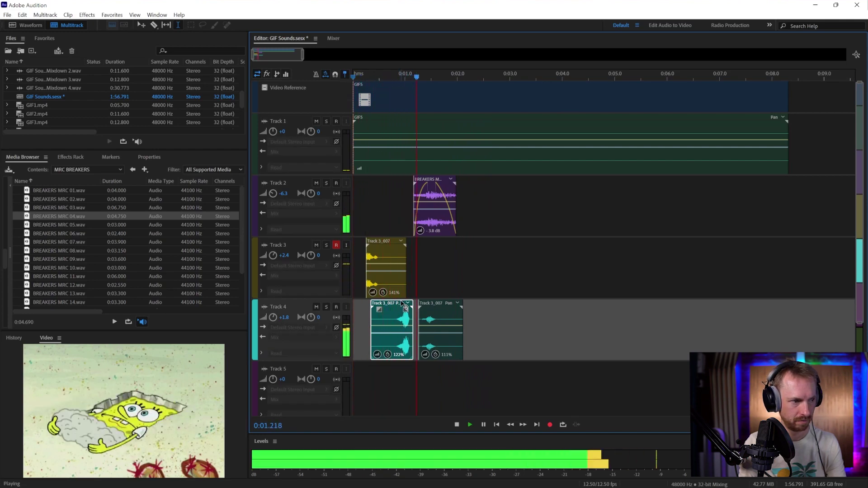
pyautogui.press('space')
pyautogui.press('space')
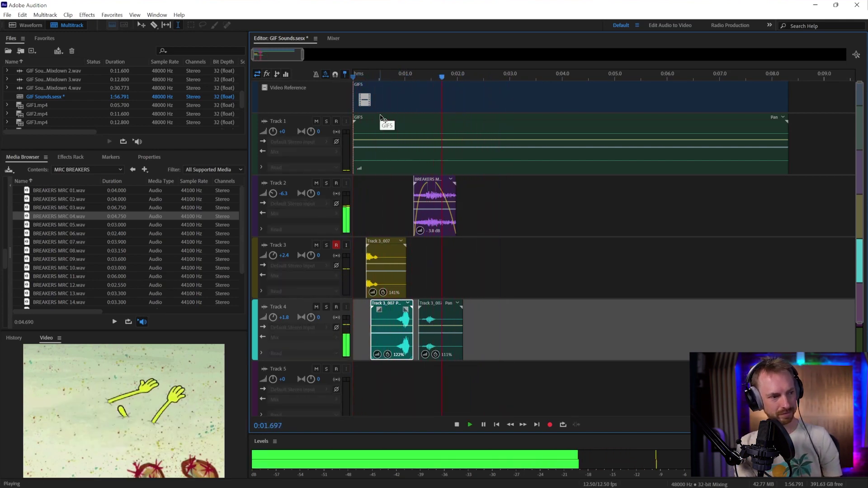
pyautogui.press('space')
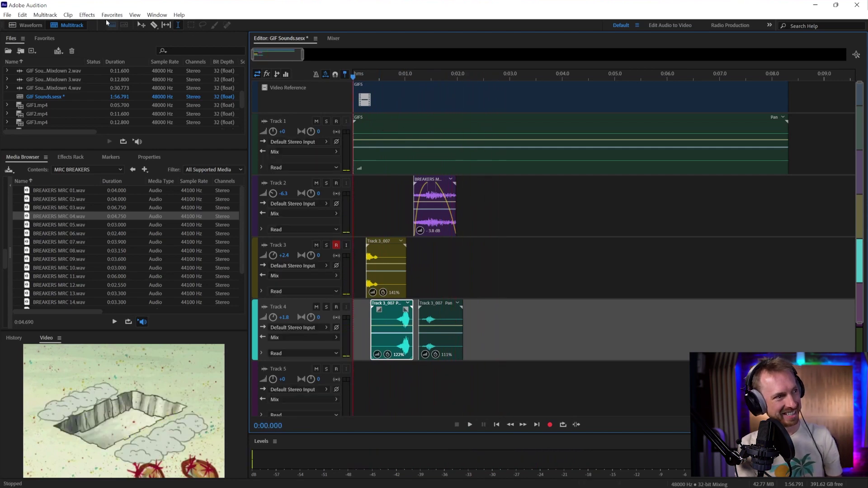
# Mix the entire session down to a new file and save it as GIF Sounds Mixdown 5.wav.
pyautogui.click(45, 15)
pyautogui.moveTo(138, 53)
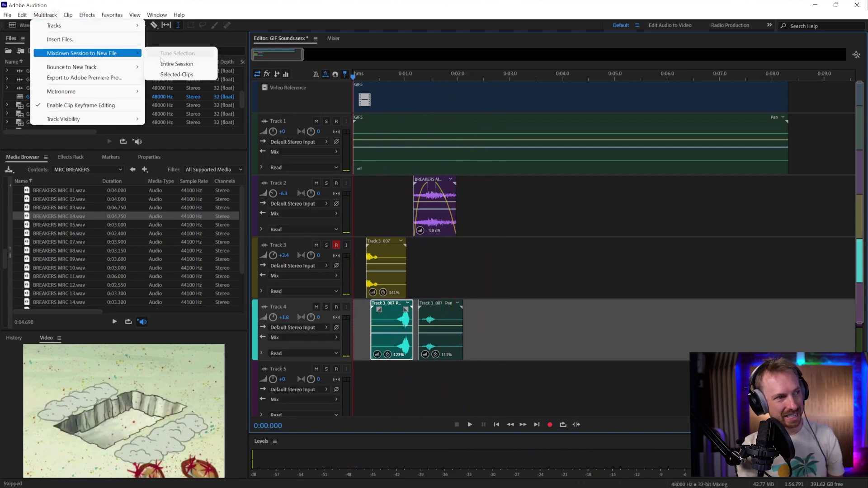
pyautogui.click(162, 63)
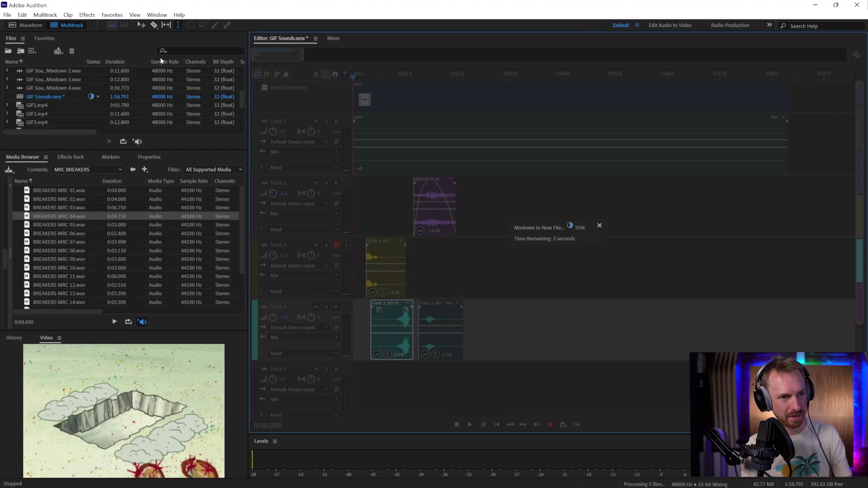
pyautogui.hotkey('ctrl', 'shift', 's')
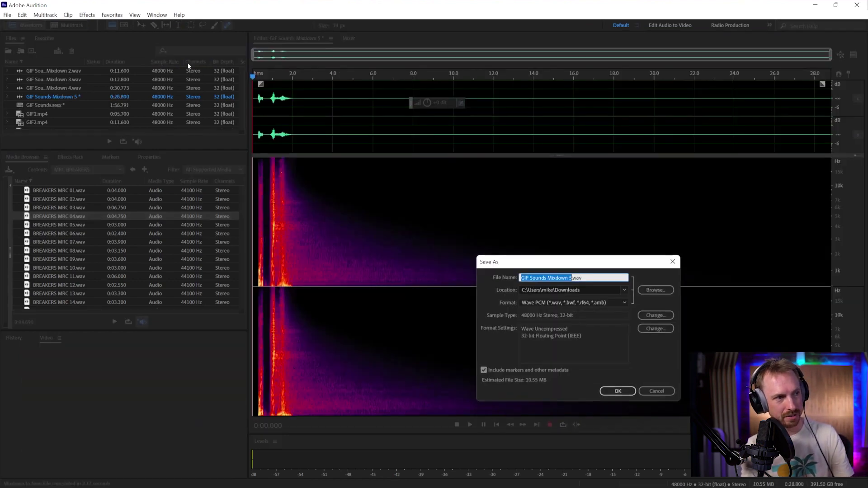